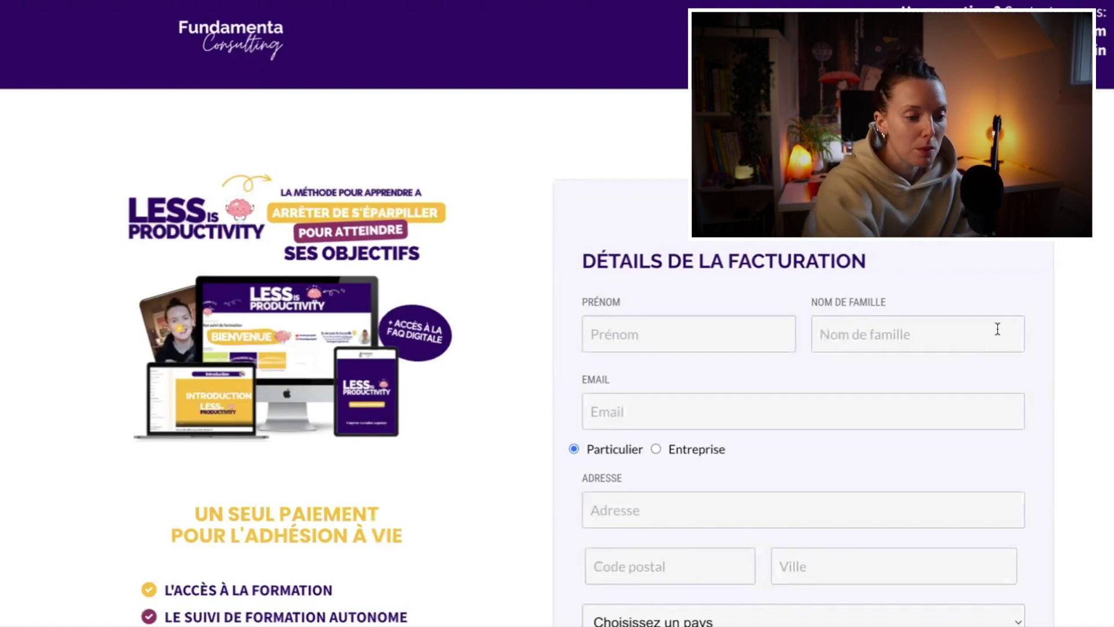
# Review the Less is productivity checkout page, including the list of what the MASTER NOTION order bump contains
pyautogui.scroll(-2, 997, 329)
pyautogui.scroll(-4, 997, 328)
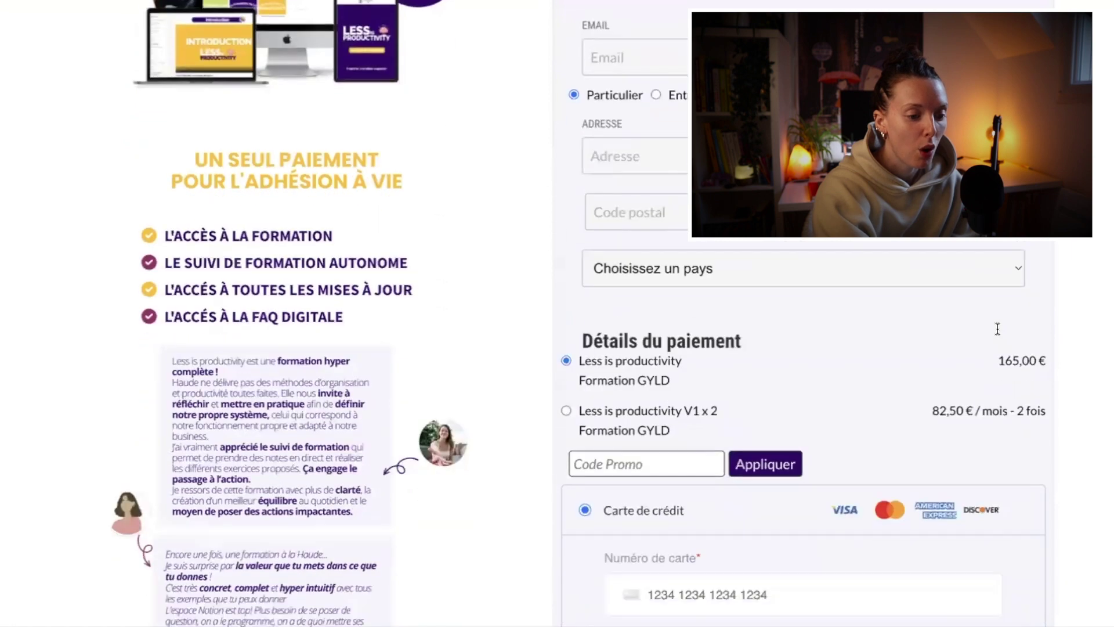
pyautogui.scroll(-8, 760, 377)
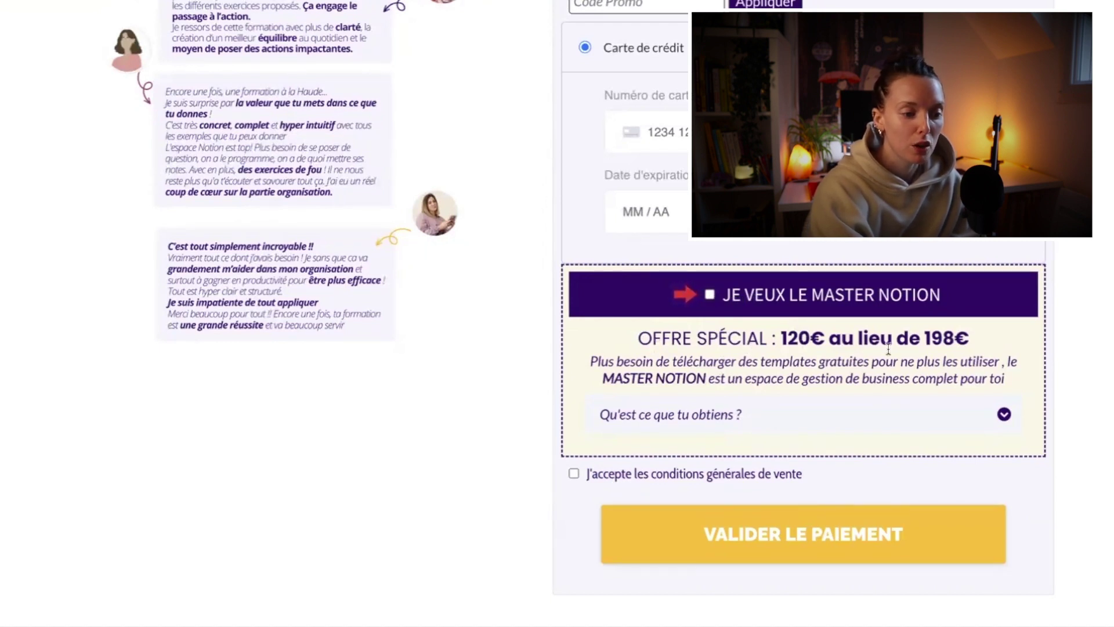
pyautogui.click(1004, 414)
pyautogui.scroll(-2, 928, 491)
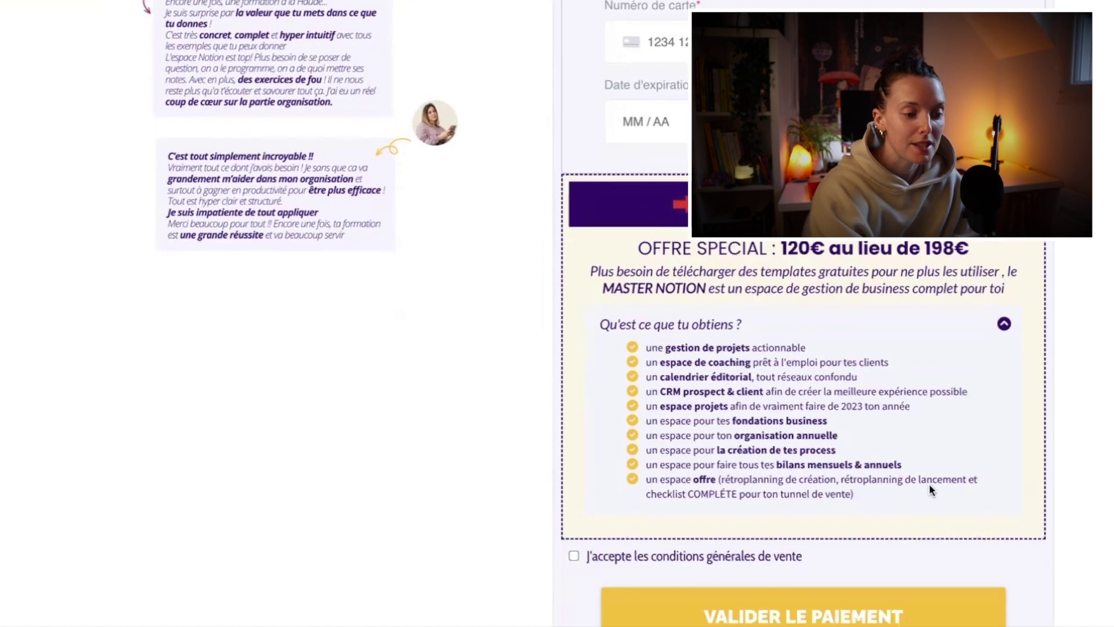
pyautogui.click(1006, 322)
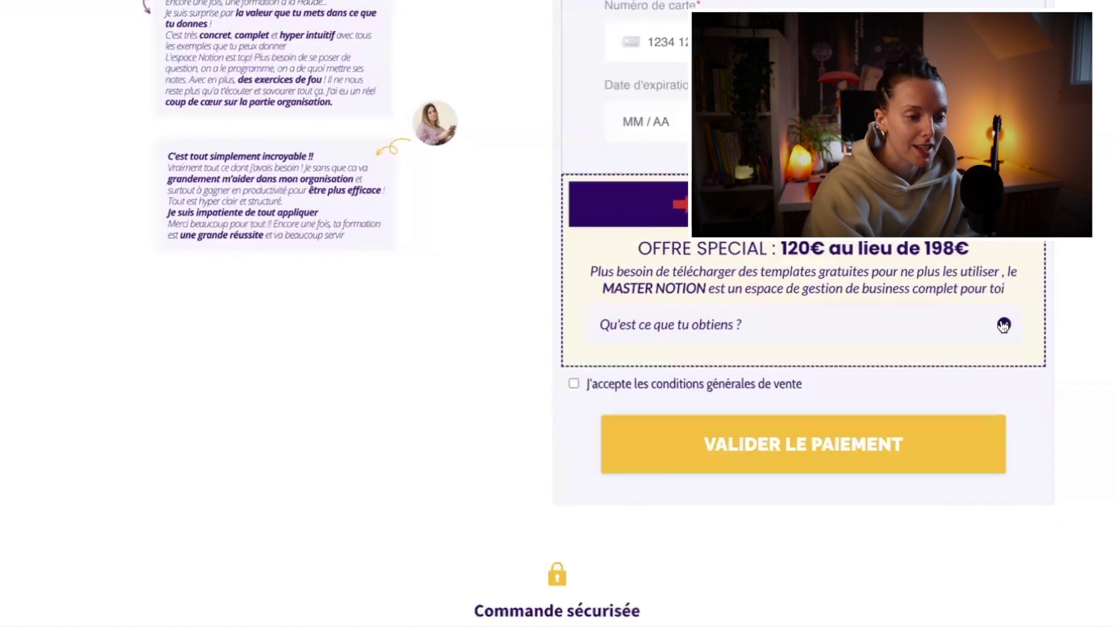
pyautogui.scroll(5, 1007, 321)
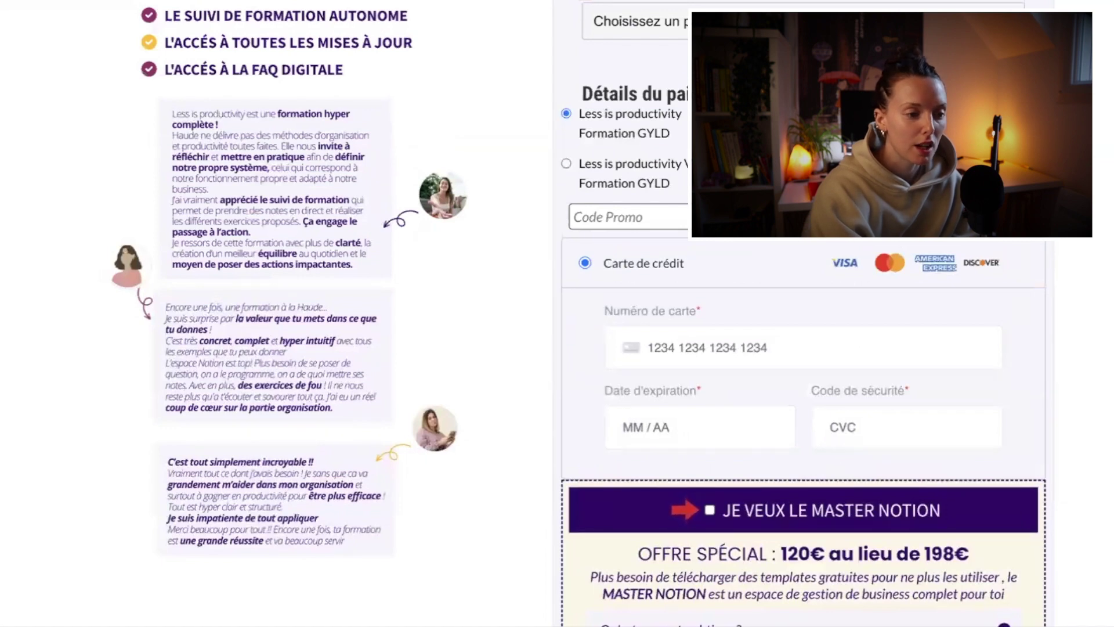
# Choose France as the billing country, add the MASTER NOTION offer to the order, and review the price details
pyautogui.click(755, 22)
pyautogui.scroll(-10, 684, 587)
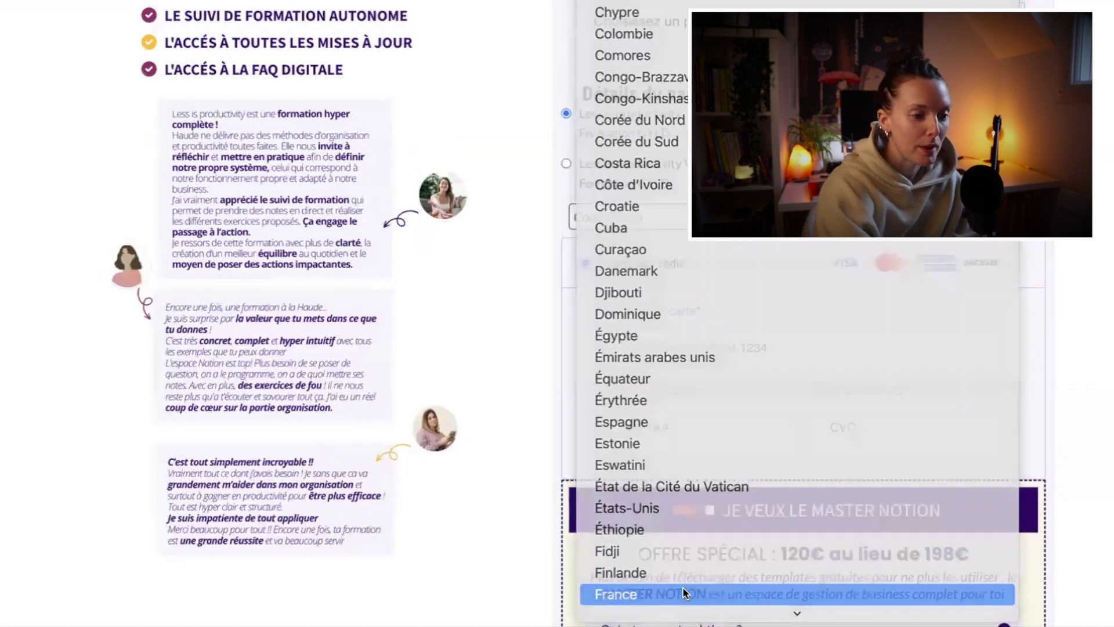
pyautogui.click(683, 587)
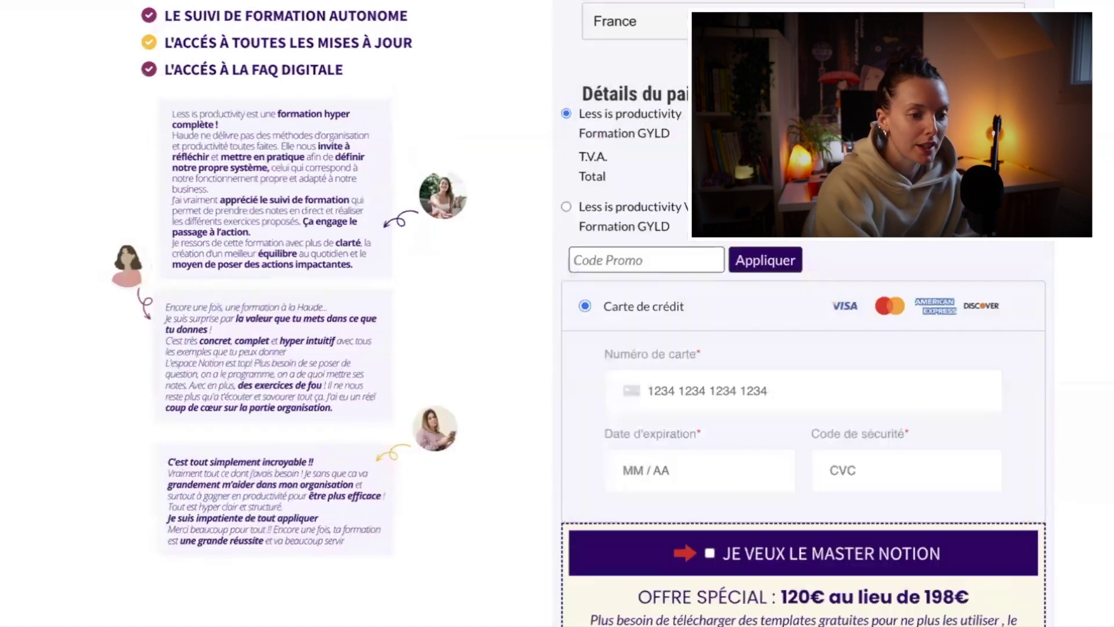
pyautogui.click(709, 554)
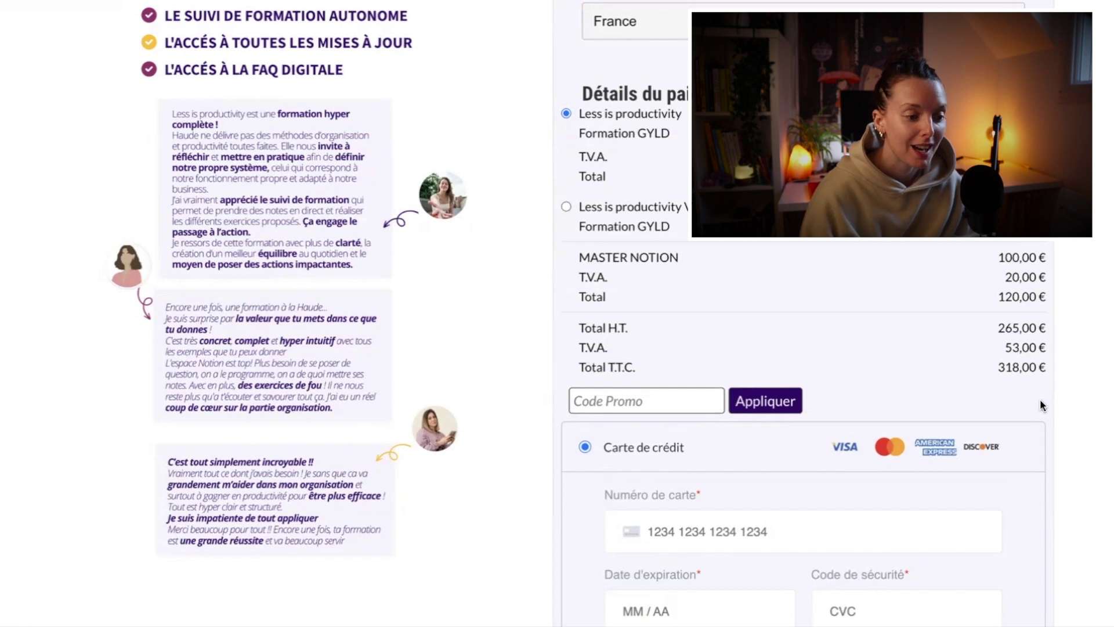
pyautogui.scroll(-5, 1041, 401)
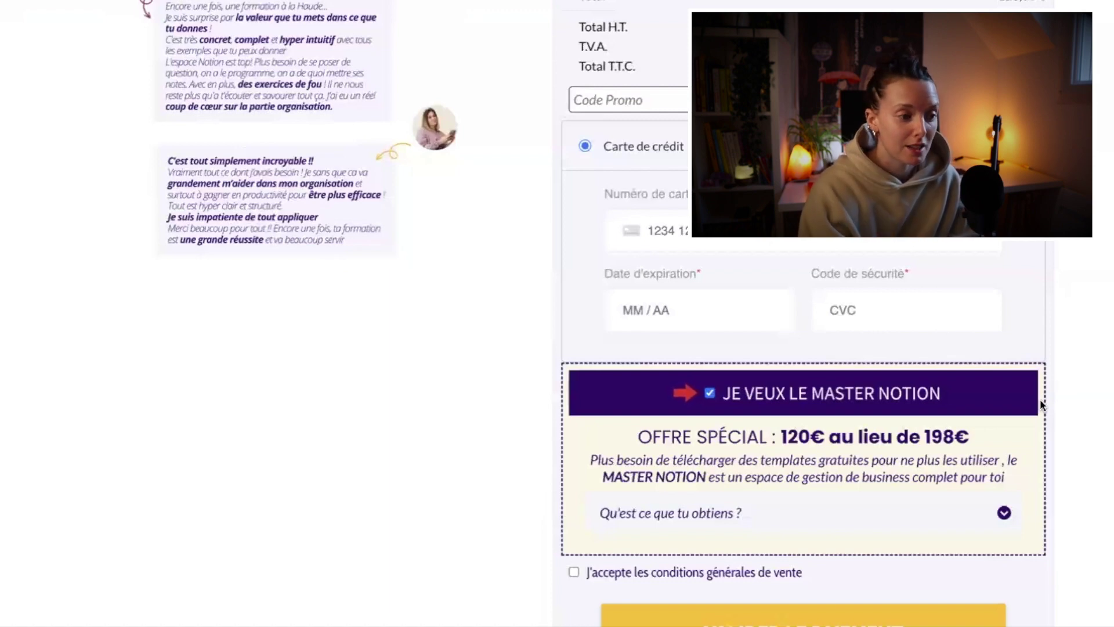
pyautogui.scroll(15, 1040, 399)
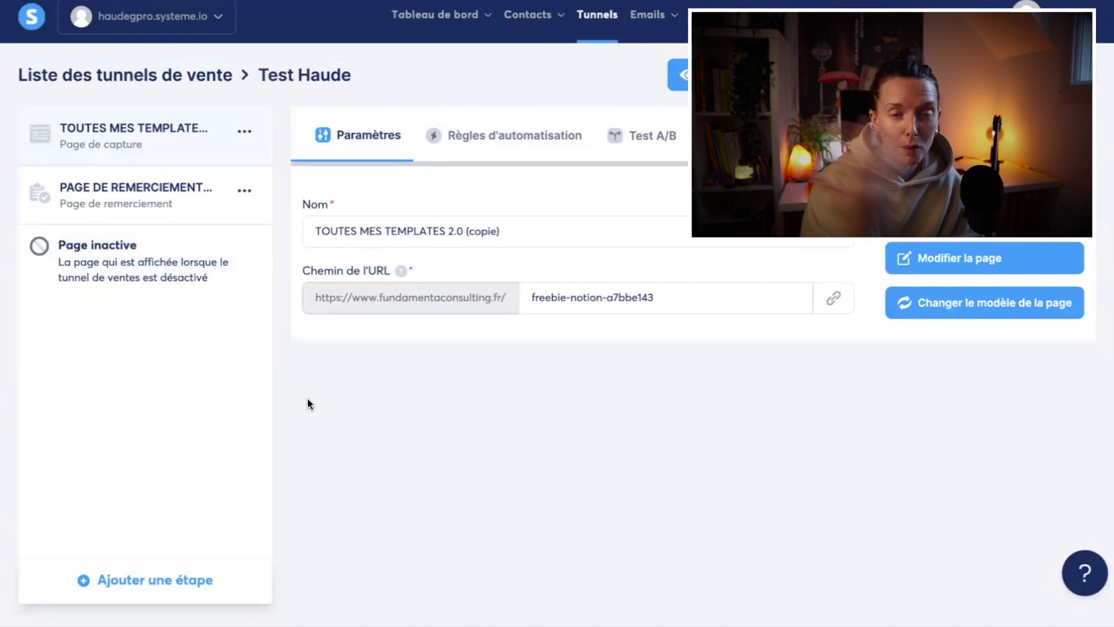
# Add a step named "hh" of type Page de paiement to the Test Haude funnel and save it
pyautogui.click(149, 582)
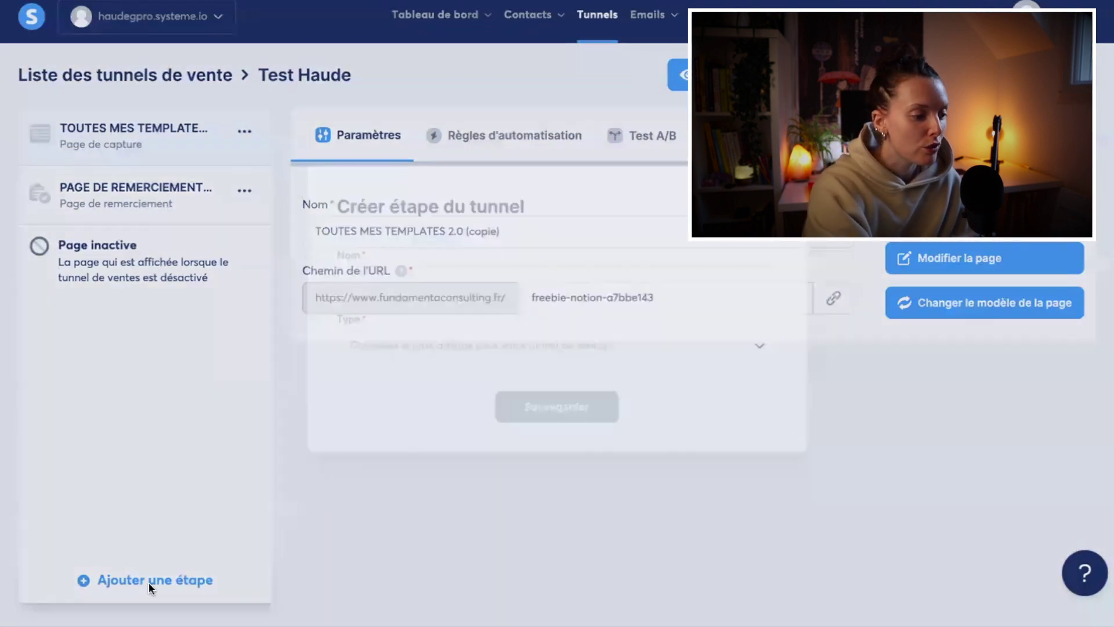
pyautogui.click(421, 281)
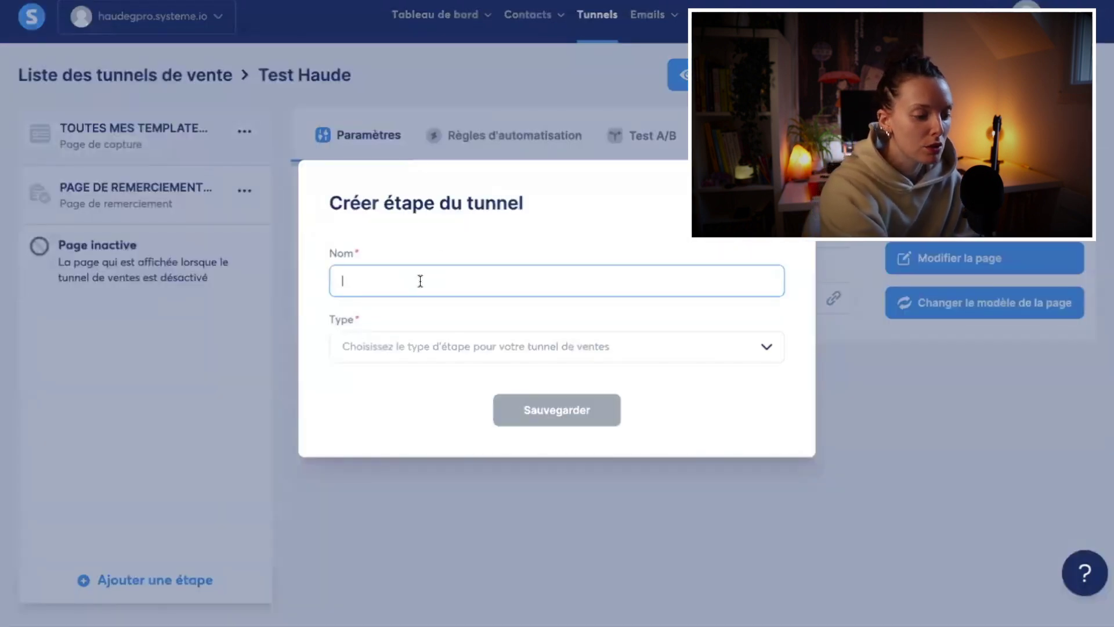
pyautogui.write('hh')
pyautogui.click(456, 344)
pyautogui.scroll(-3, 464, 441)
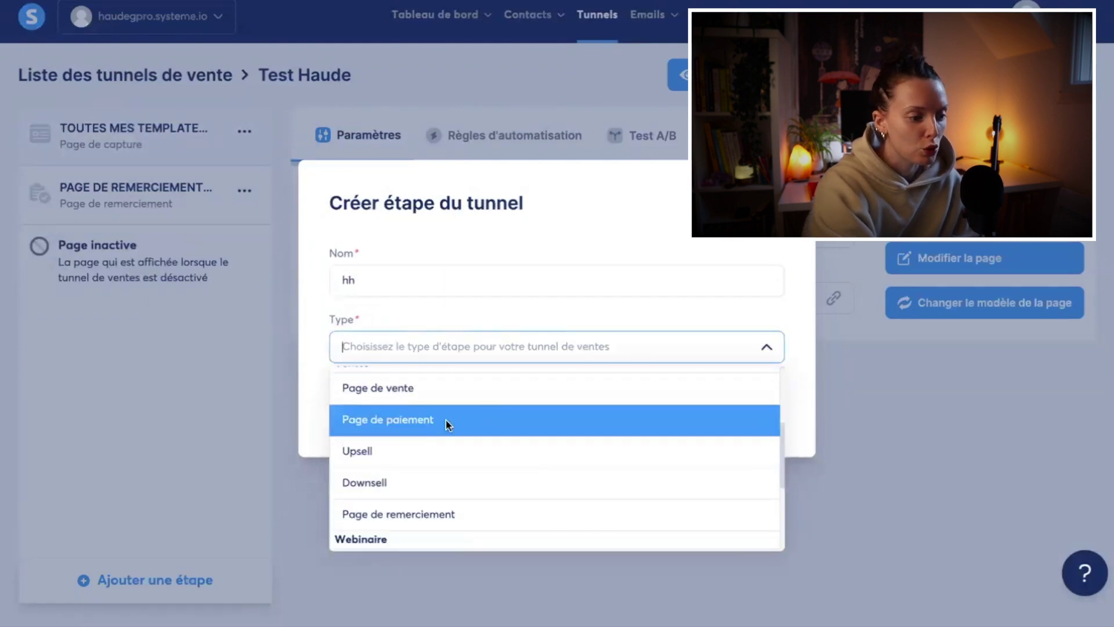
pyautogui.click(450, 422)
pyautogui.click(571, 412)
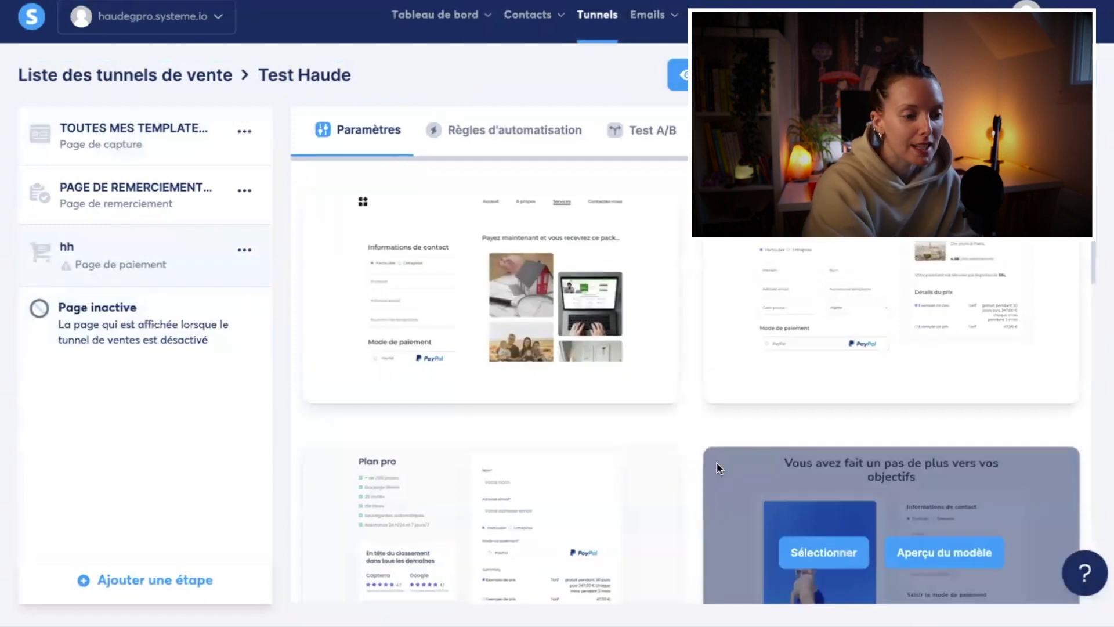
# Browse the payment page templates, showing 30 per page, to compare the available layouts
pyautogui.scroll(-5, 717, 468)
pyautogui.scroll(-3, 716, 462)
pyautogui.scroll(-6, 708, 447)
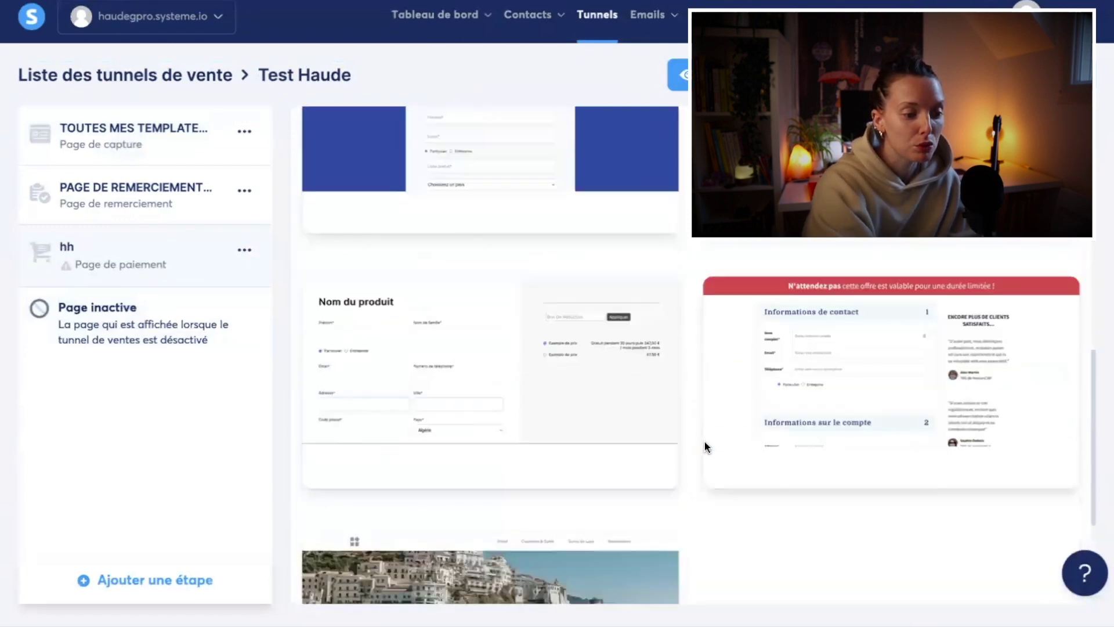
pyautogui.scroll(-3, 704, 440)
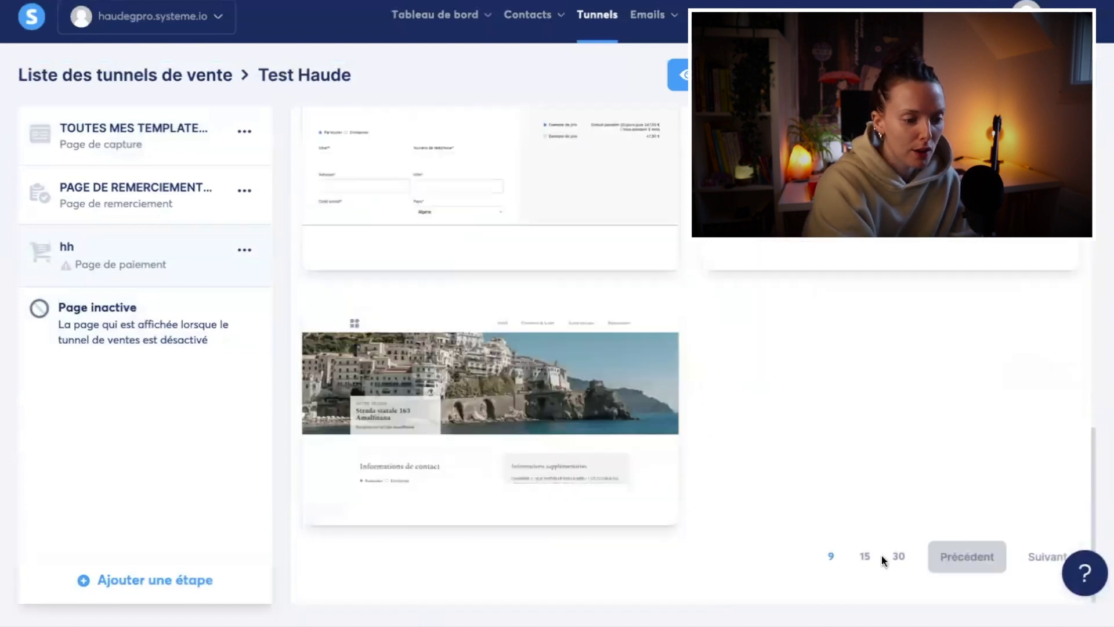
pyautogui.click(893, 555)
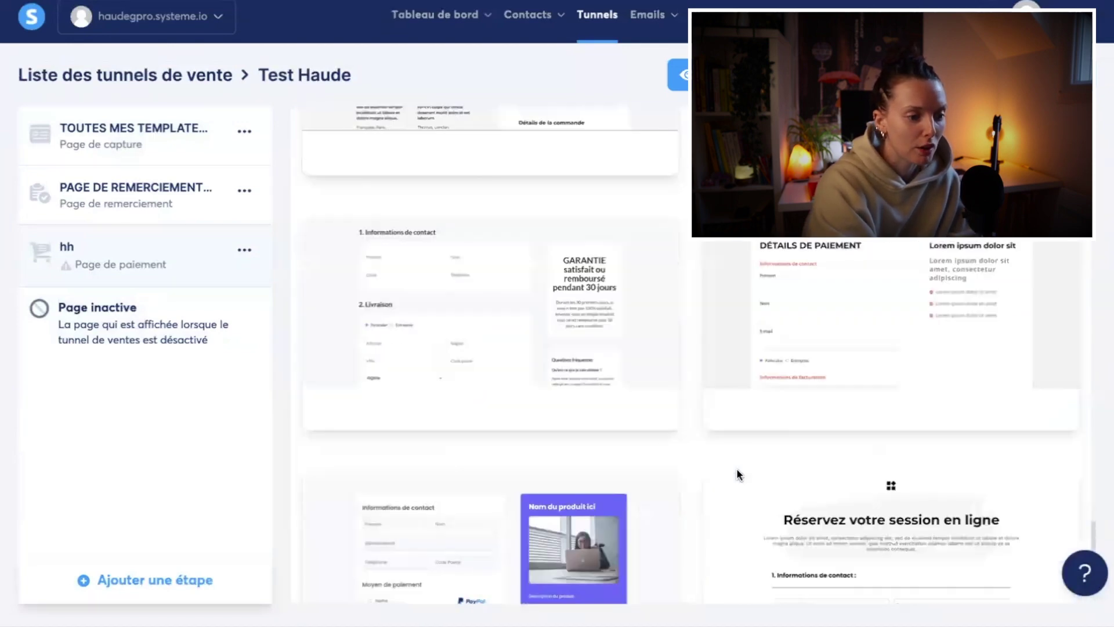
pyautogui.scroll(15, 737, 467)
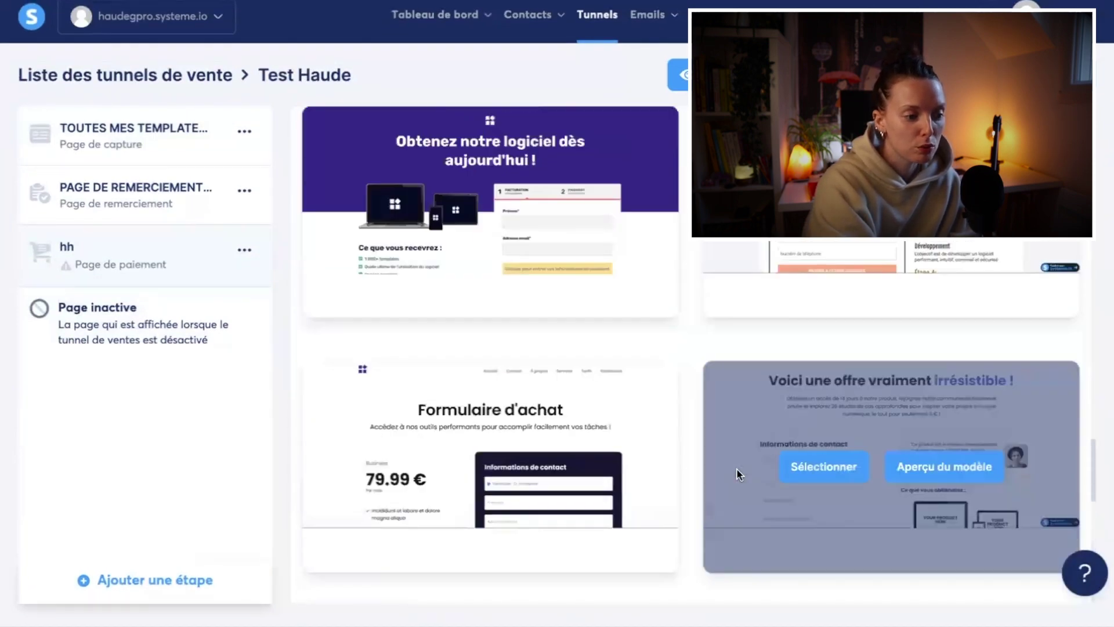
pyautogui.scroll(6, 691, 437)
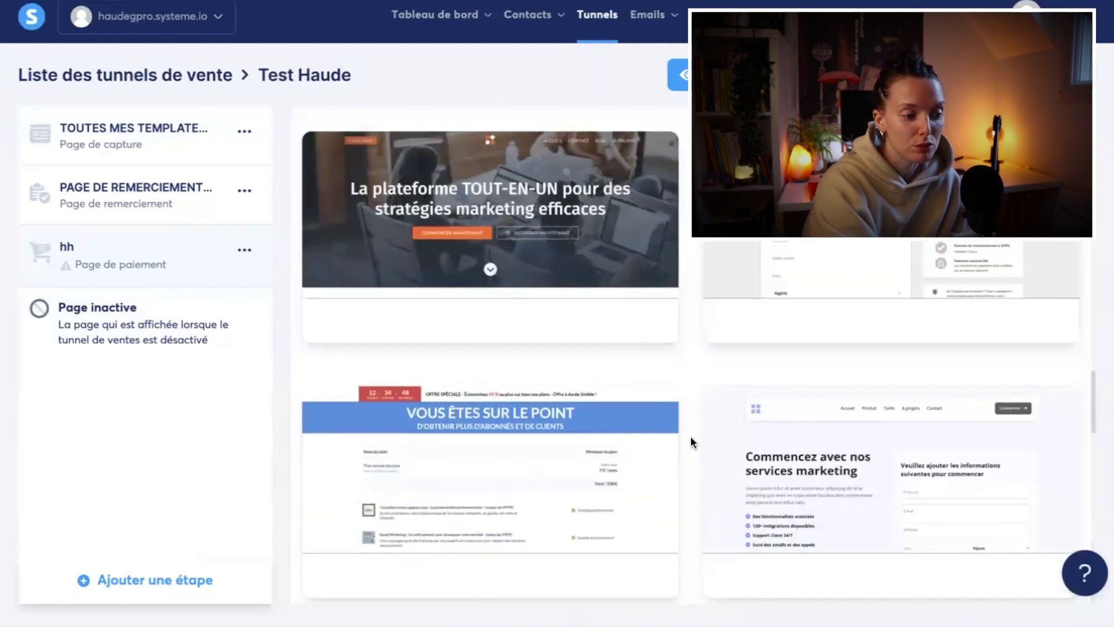
pyautogui.scroll(-10, 691, 436)
pyautogui.scroll(2, 691, 436)
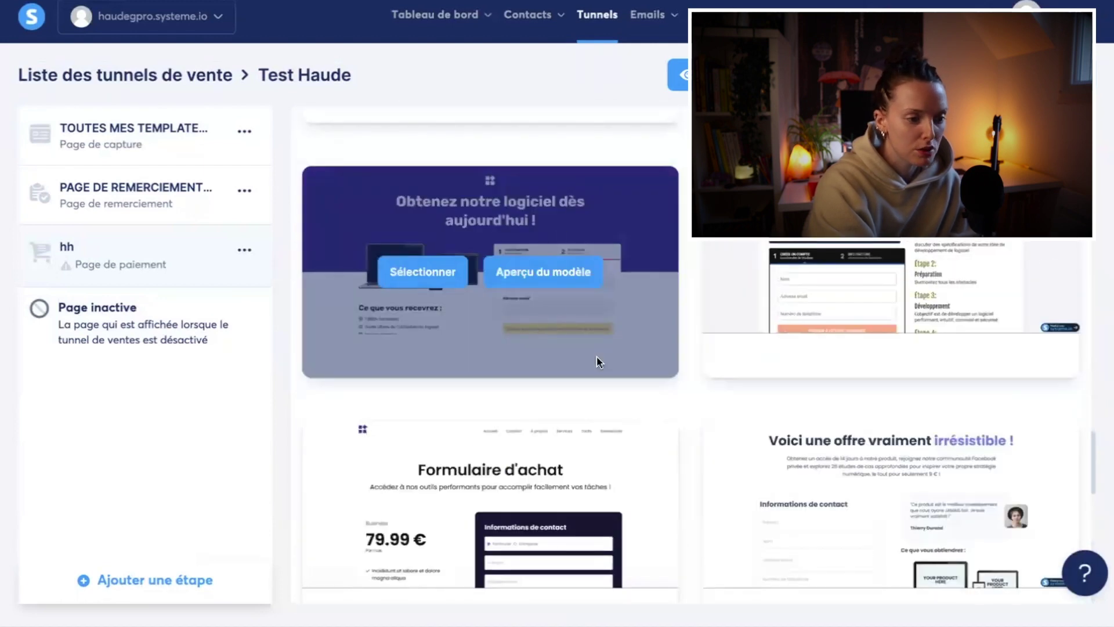
pyautogui.scroll(20, 698, 417)
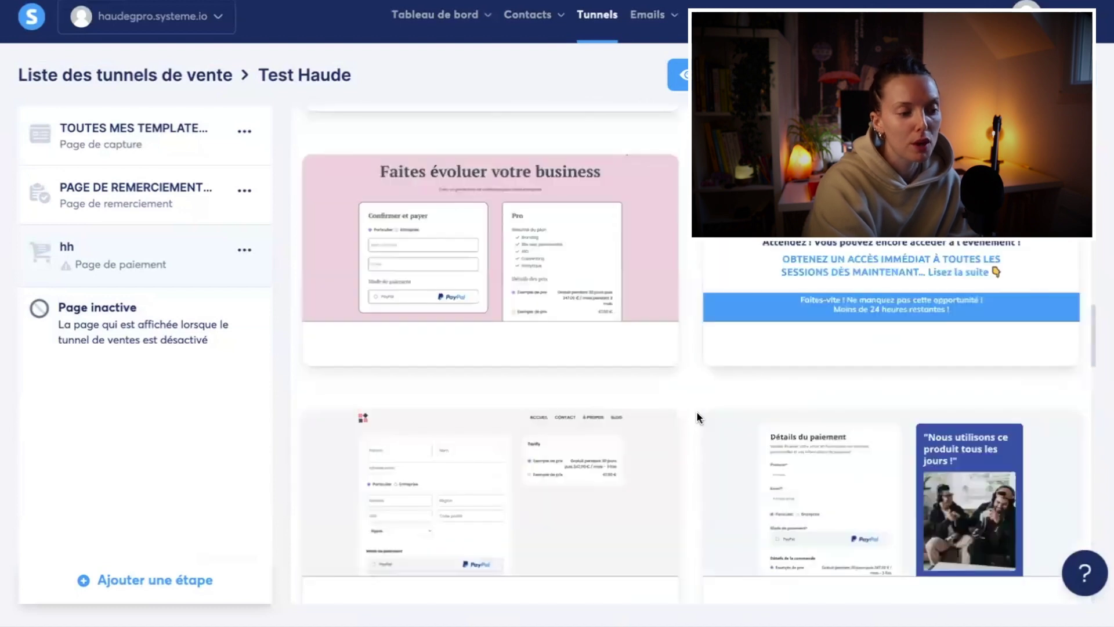
pyautogui.scroll(7, 698, 416)
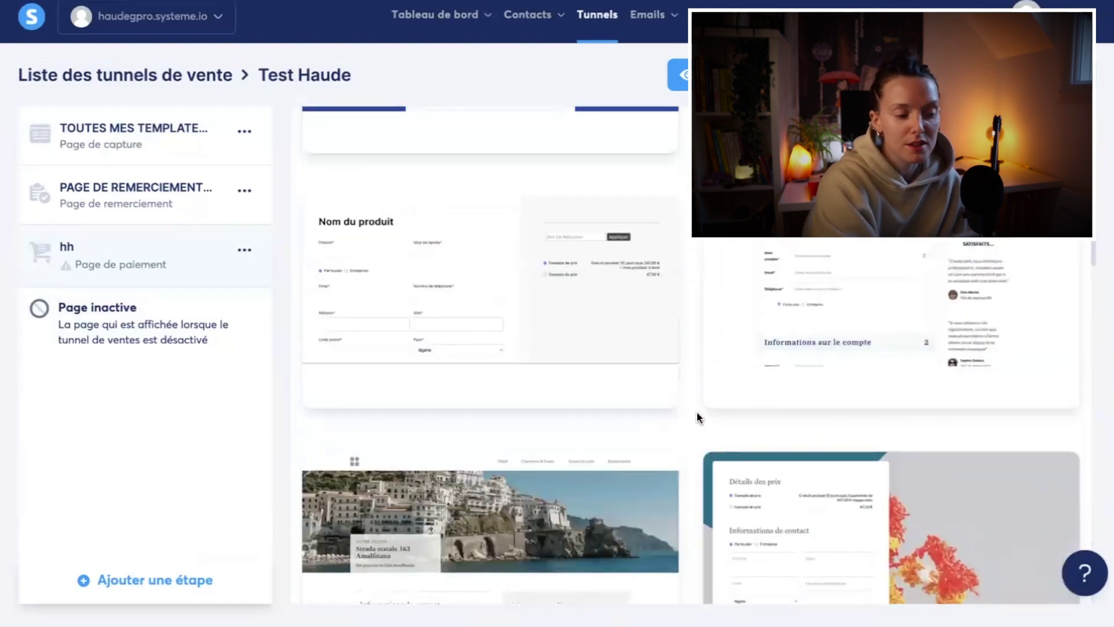
# Select the template with the red "N'attendez pas" banner for the payment page, and view the resulting page at its URL
pyautogui.moveTo(780, 400)
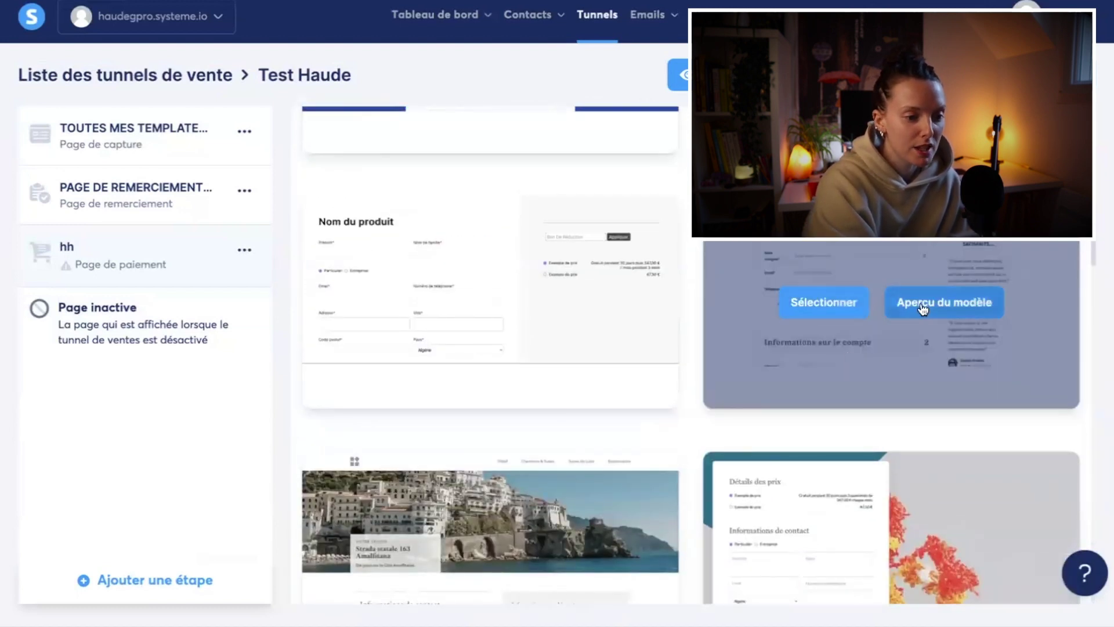
pyautogui.click(811, 313)
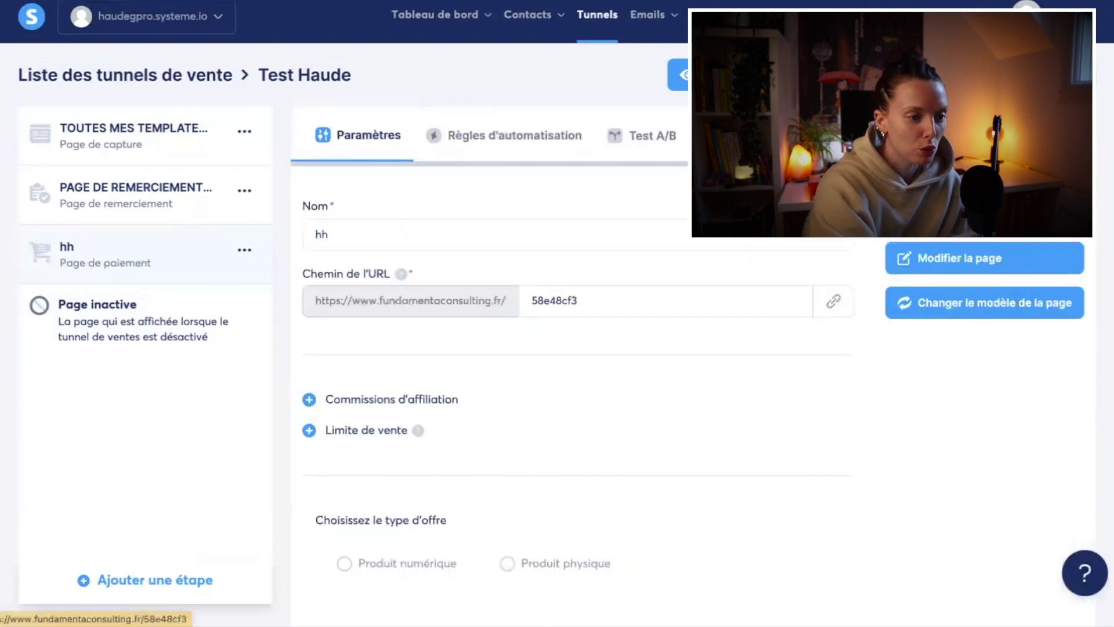
pyautogui.click(834, 300)
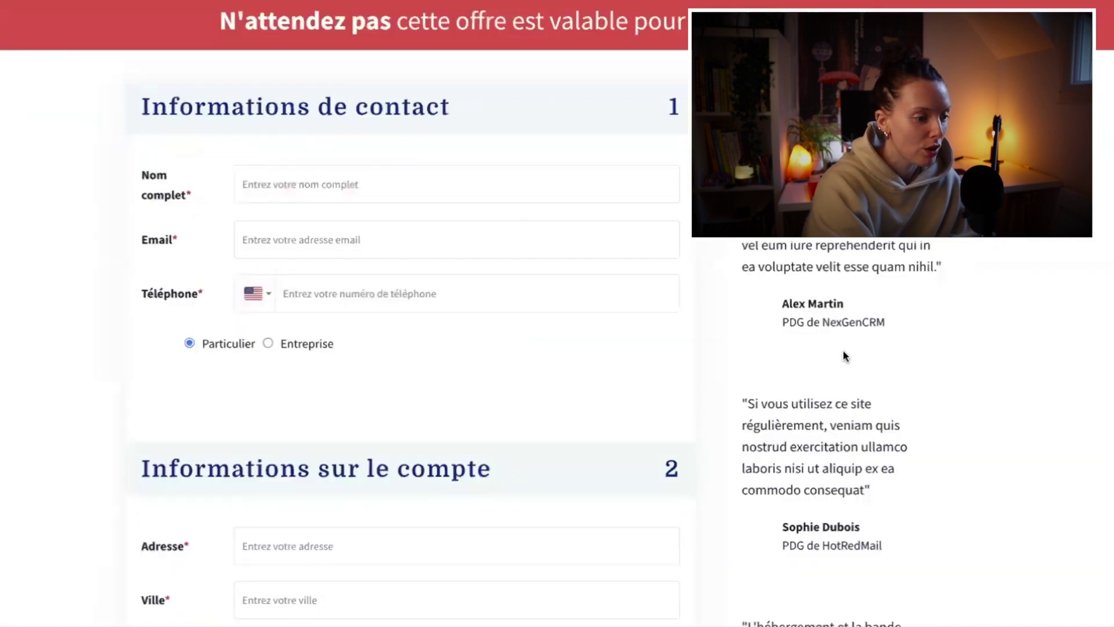
pyautogui.scroll(-12, 844, 356)
pyautogui.scroll(12, 843, 350)
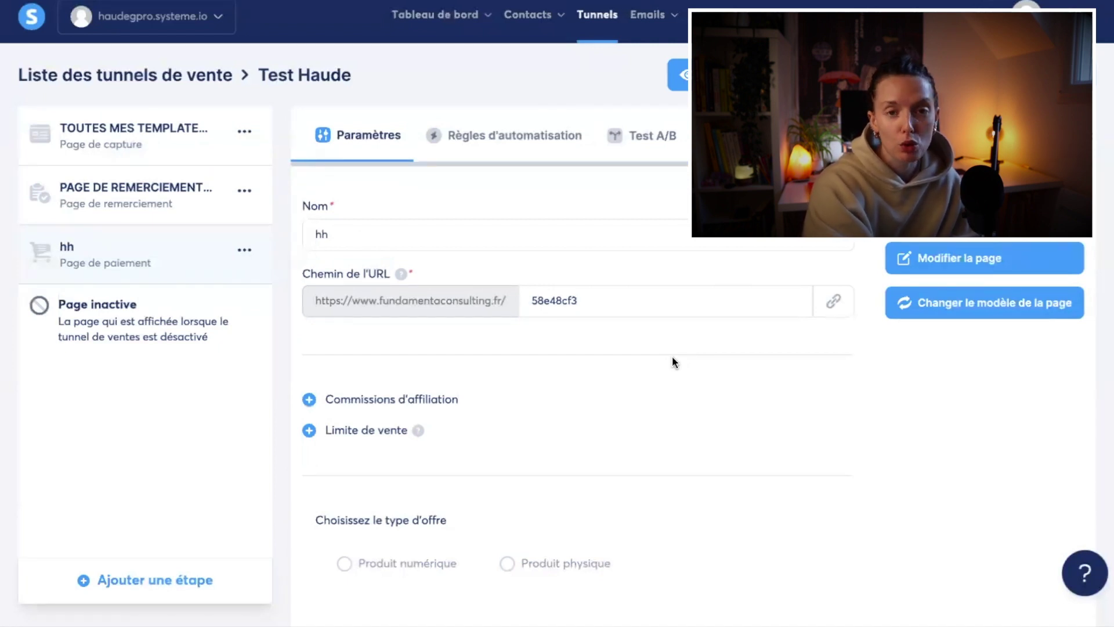
# Set the offer type of the hh payment page to Produit numérique and review its resource, pricing and promo code options
pyautogui.scroll(-2, 673, 361)
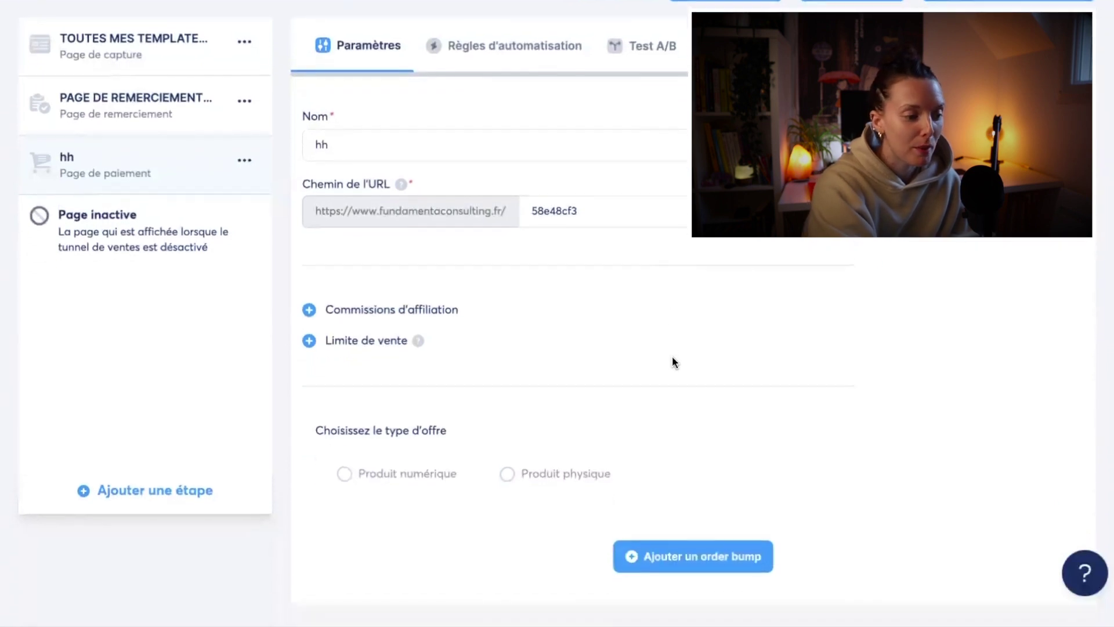
pyautogui.click(412, 482)
pyautogui.scroll(-5, 513, 441)
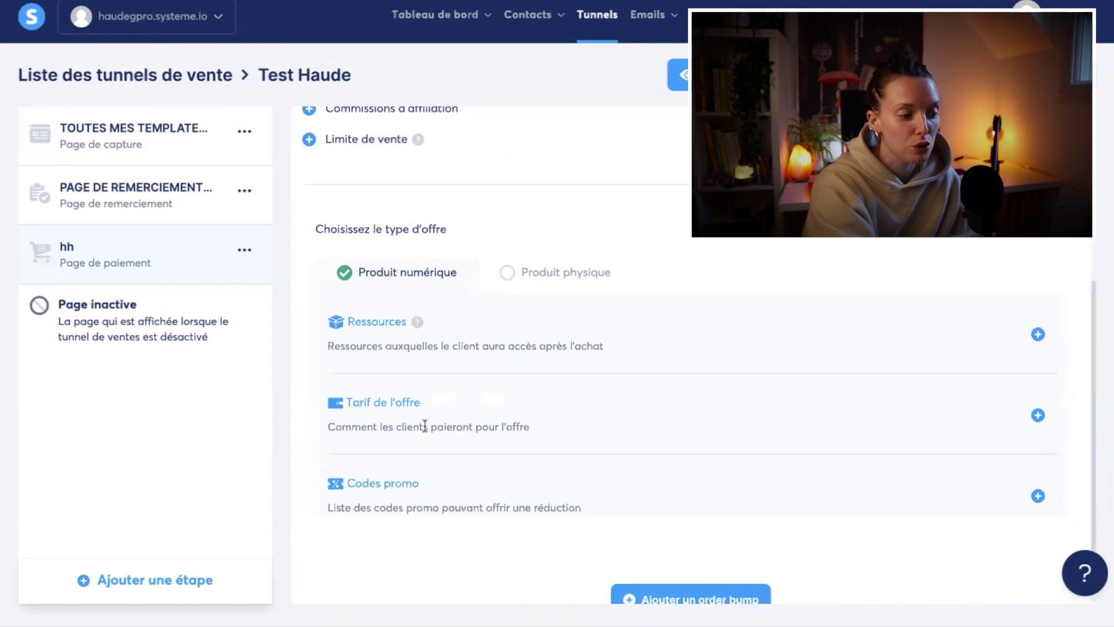
pyautogui.scroll(5, 448, 511)
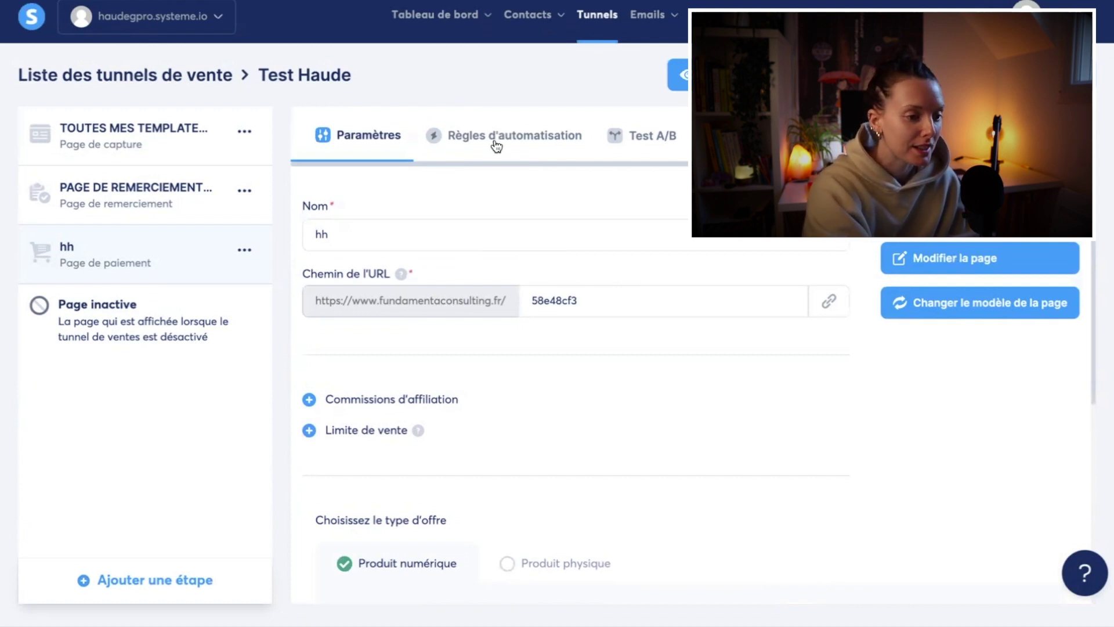
# Open the payment page for editing and insert an Order bump element just above the "Confirmer le paiement" button
pyautogui.click(976, 260)
pyautogui.scroll(-15, 485, 416)
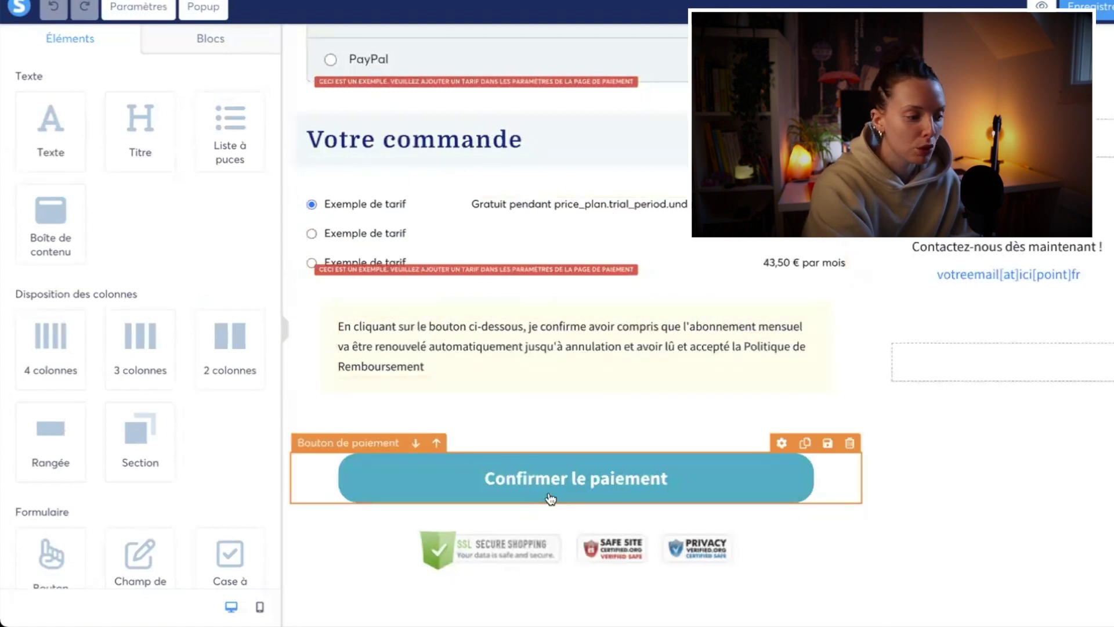
pyautogui.scroll(-7, 177, 478)
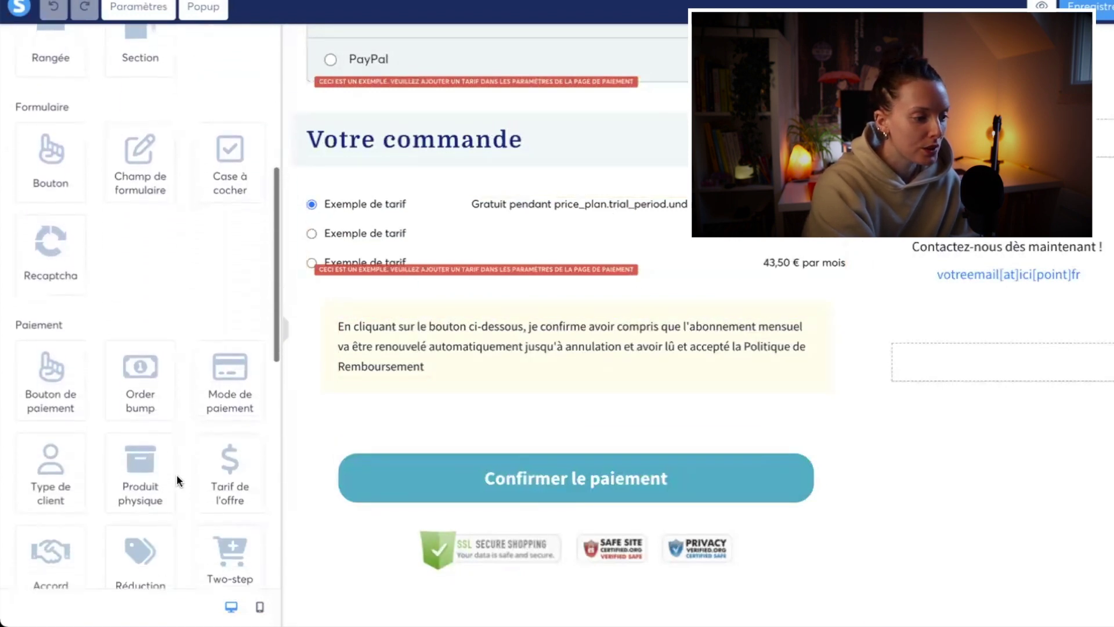
pyautogui.scroll(-2, 176, 474)
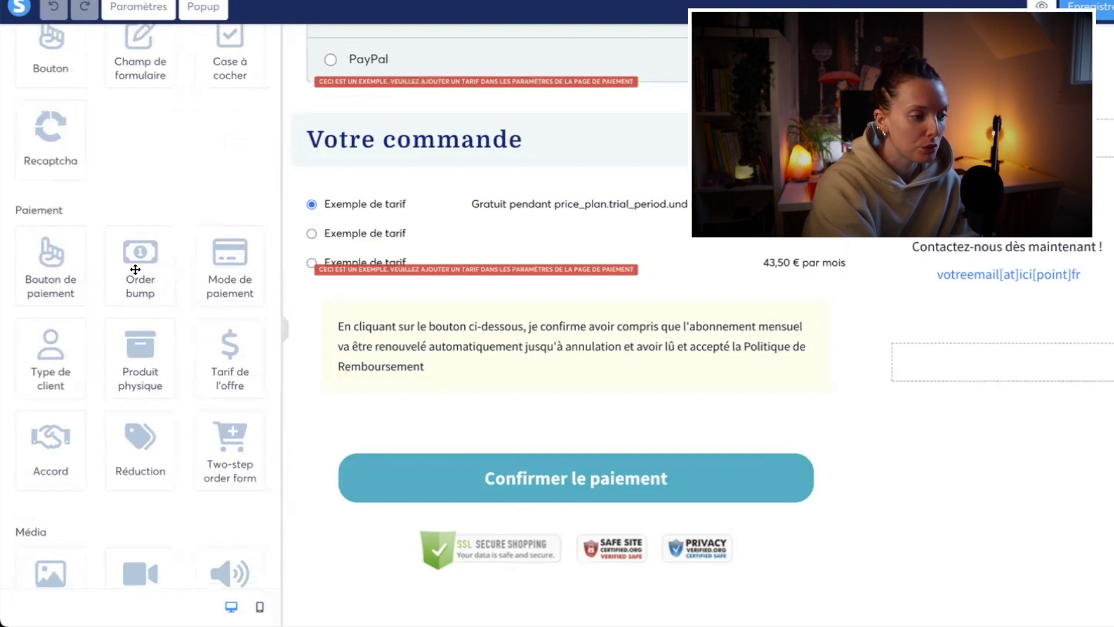
pyautogui.moveTo(135, 270); pyautogui.dragTo(409, 389)
pyautogui.scroll(-1, 555, 458)
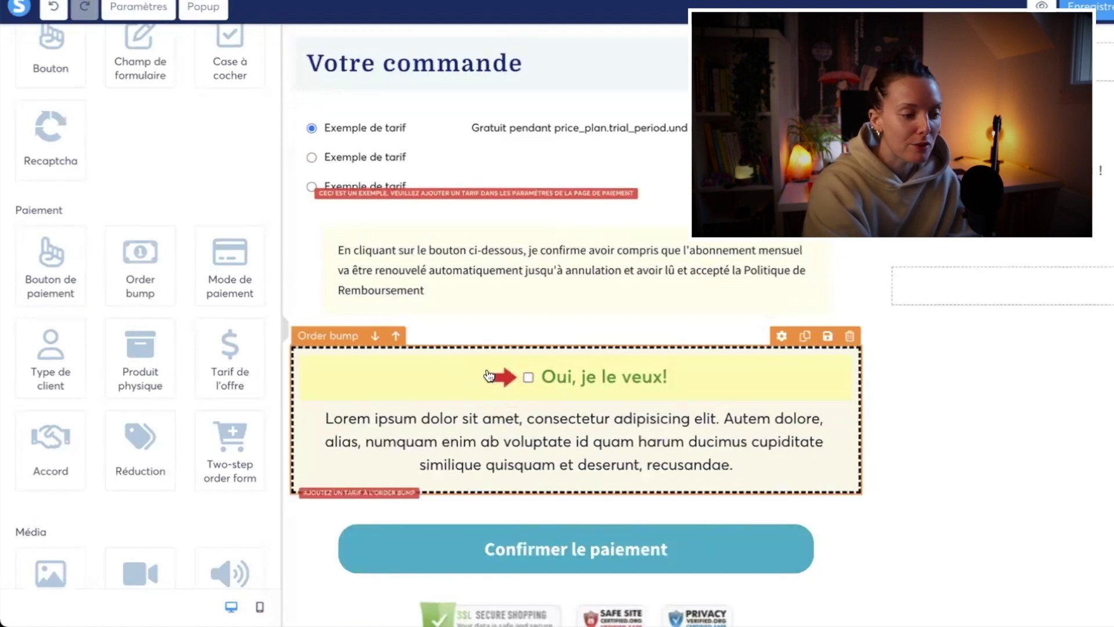
# Set the alignment of the order bump's "Oui, je le veux!" heading to Gauche
pyautogui.click(429, 370)
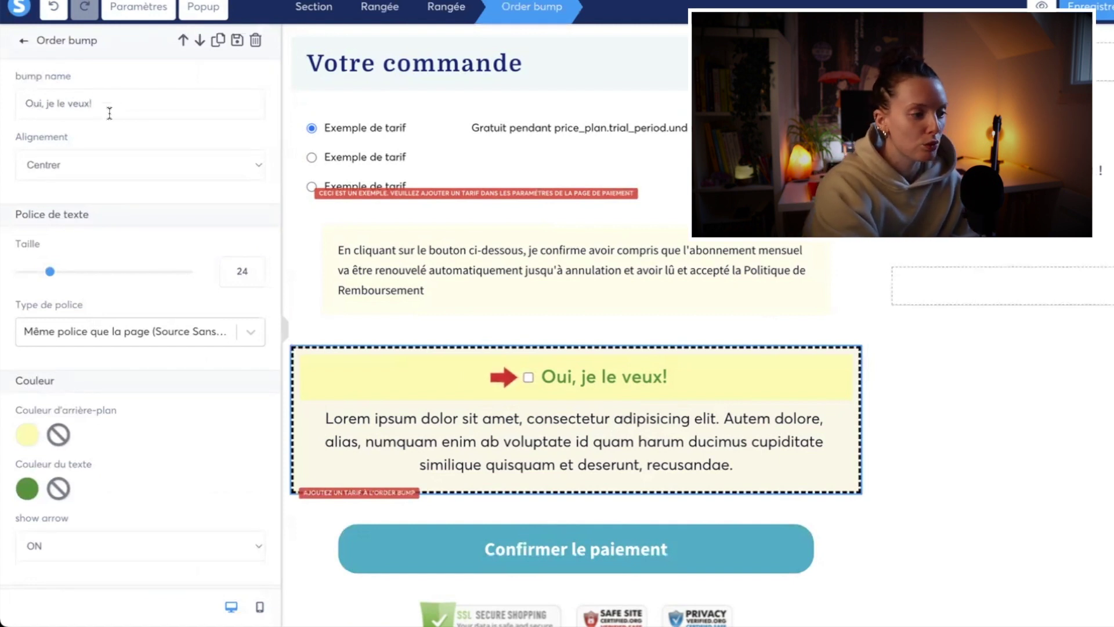
pyautogui.click(81, 173)
pyautogui.click(73, 146)
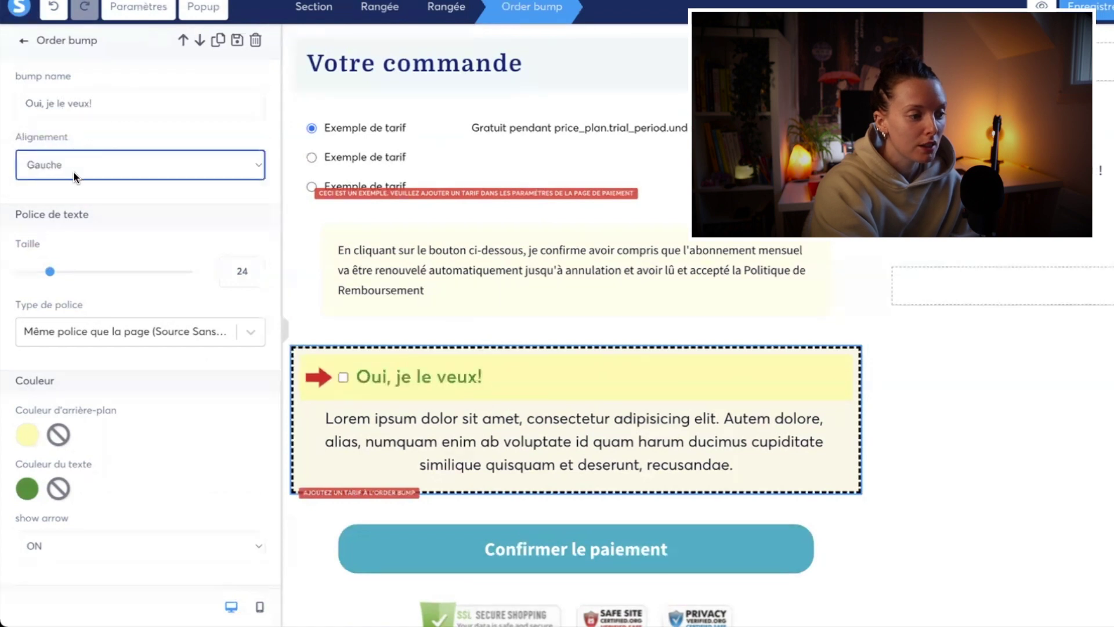
# Set the order bump heading's alignment to Centrer and its font size to 28
pyautogui.click(71, 164)
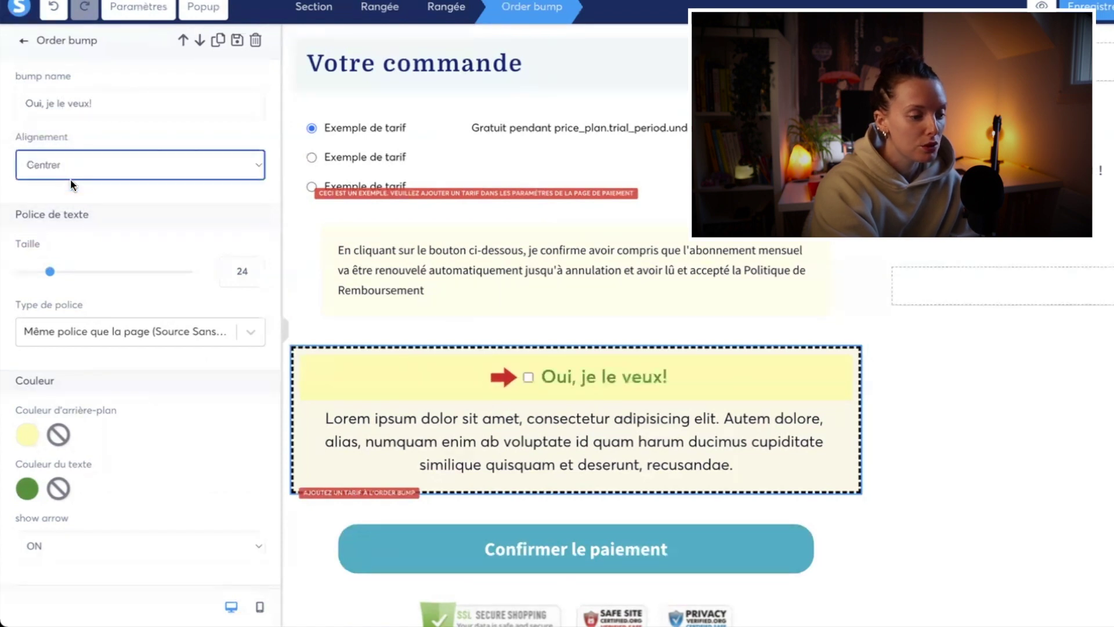
pyautogui.doubleClick(242, 271)
pyautogui.write('28')
pyautogui.scroll(-1, 178, 260)
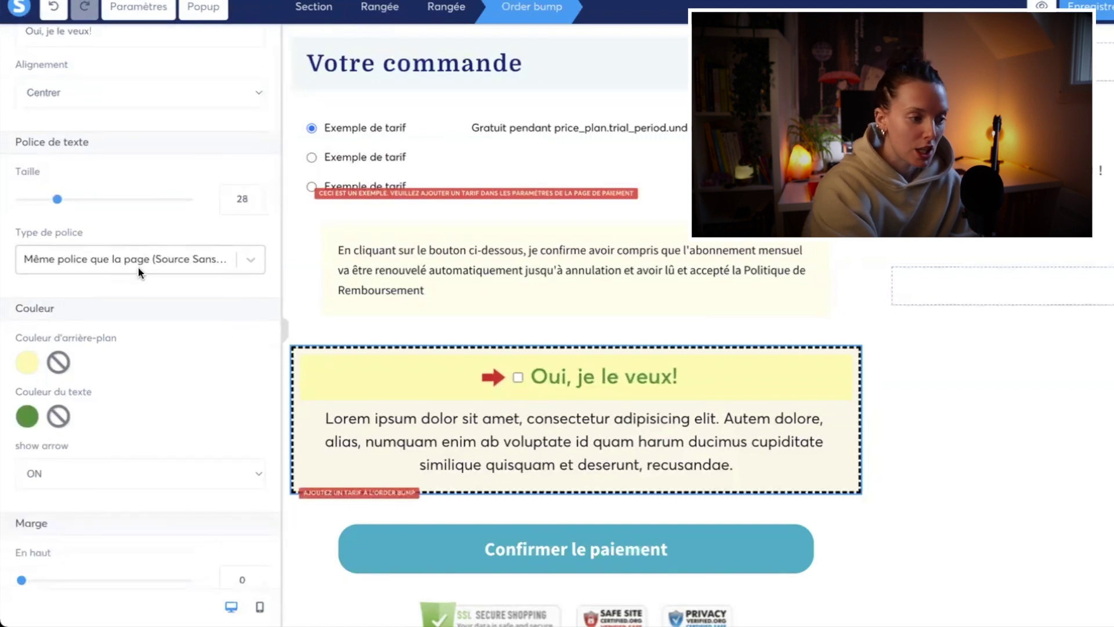
pyautogui.scroll(-2, 176, 291)
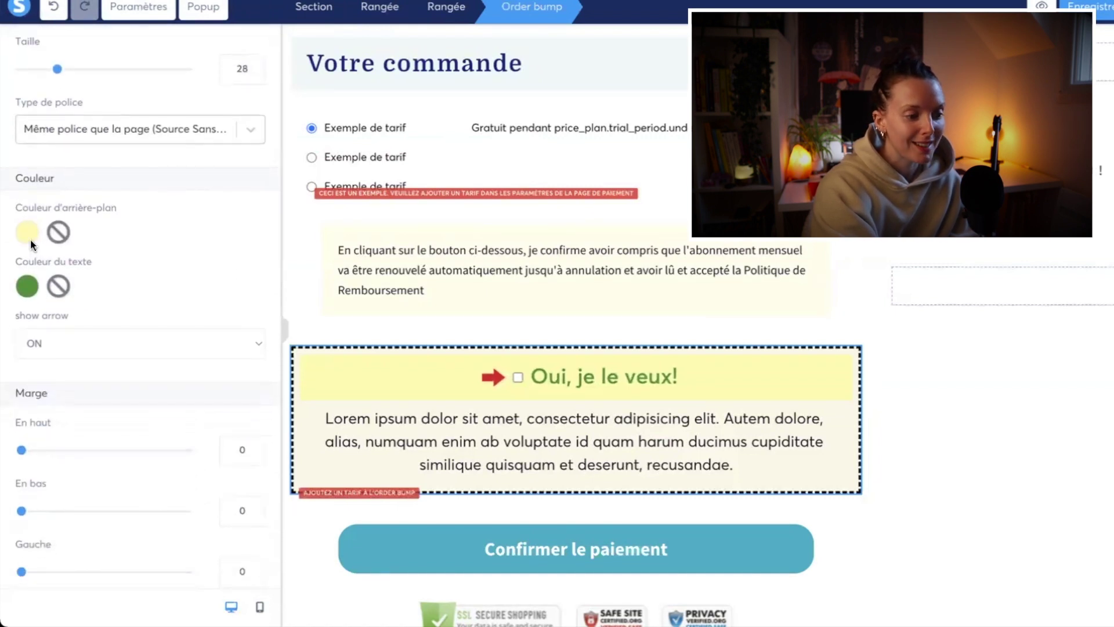
# Give the order bump's heading a dark purple background and white text using the saved colours
pyautogui.click(30, 238)
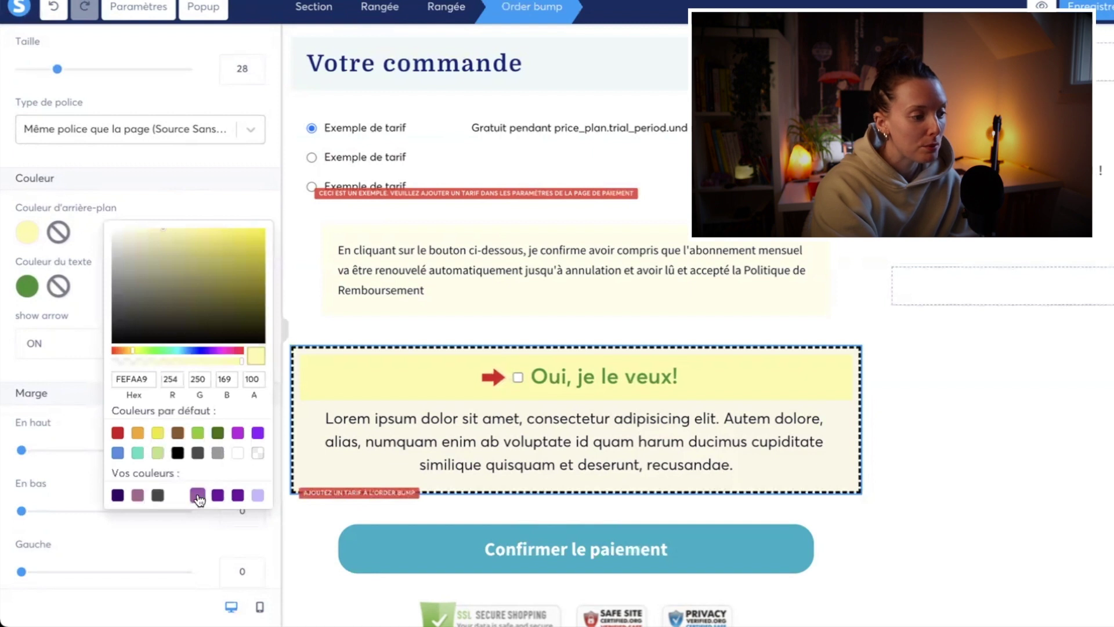
pyautogui.click(218, 495)
pyautogui.click(28, 294)
pyautogui.click(27, 290)
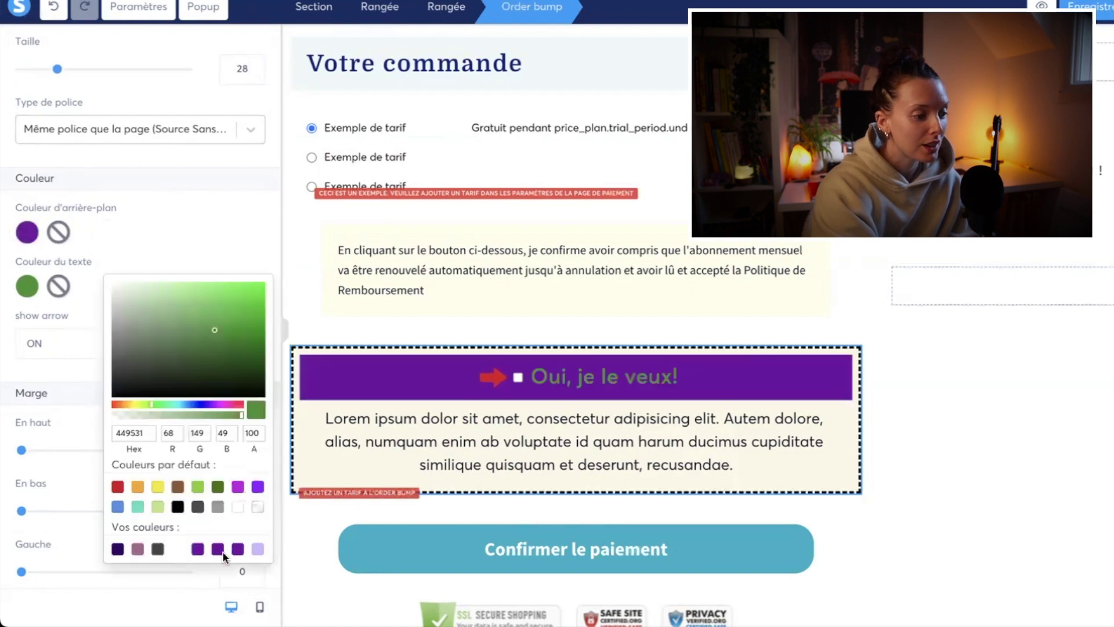
pyautogui.click(183, 547)
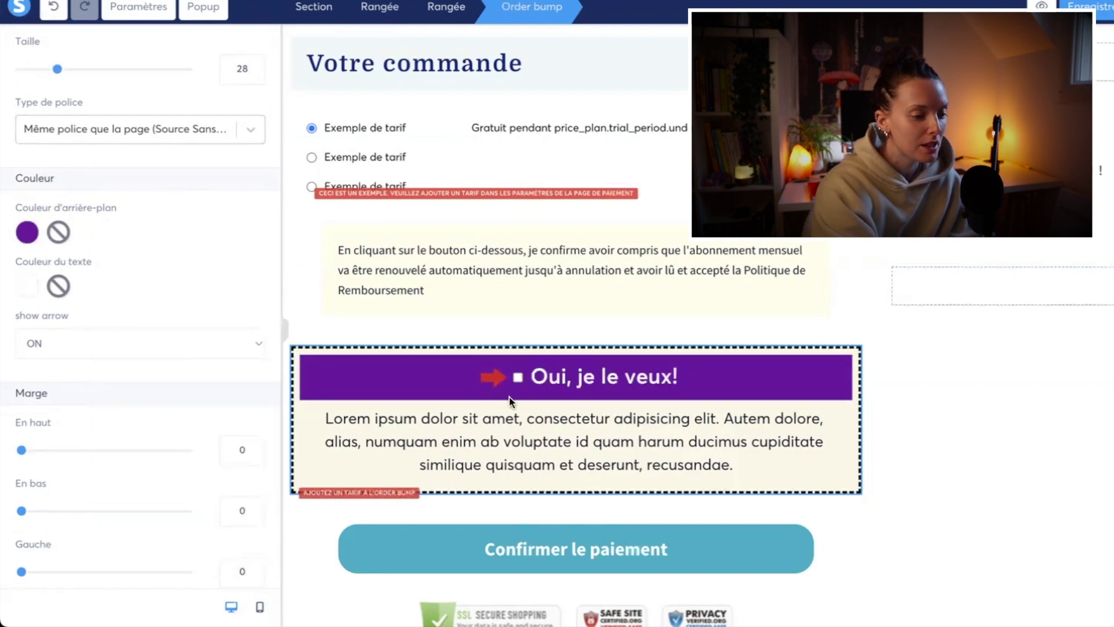
# Try turning the arrow beside the order bump's heading off and back on
pyautogui.scroll(-1, 125, 294)
pyautogui.click(121, 273)
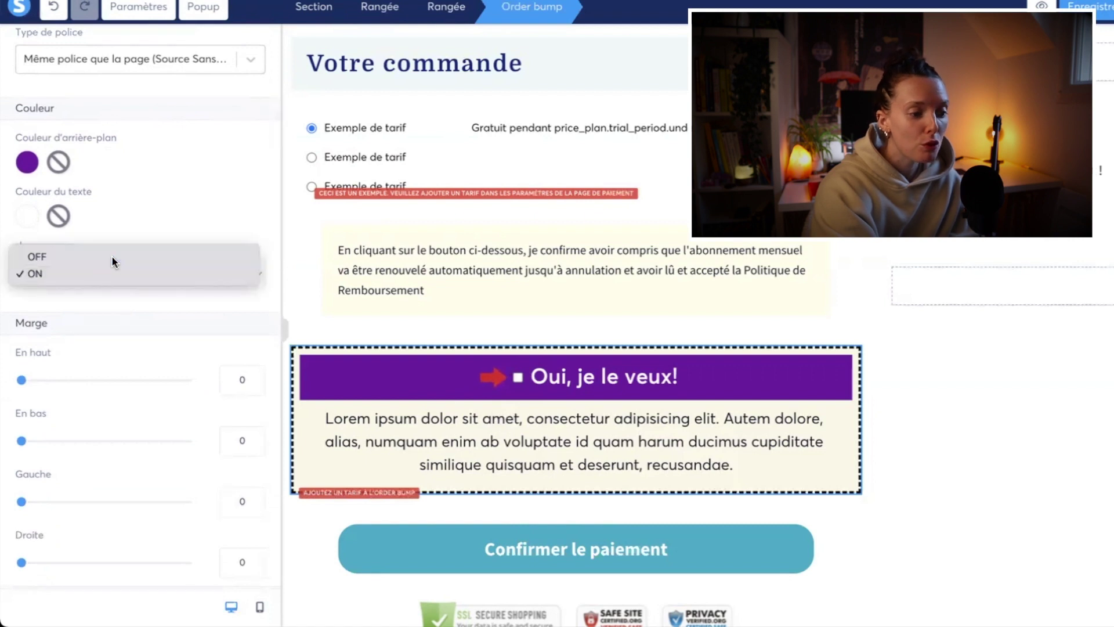
pyautogui.click(113, 260)
pyautogui.click(115, 272)
pyautogui.click(114, 291)
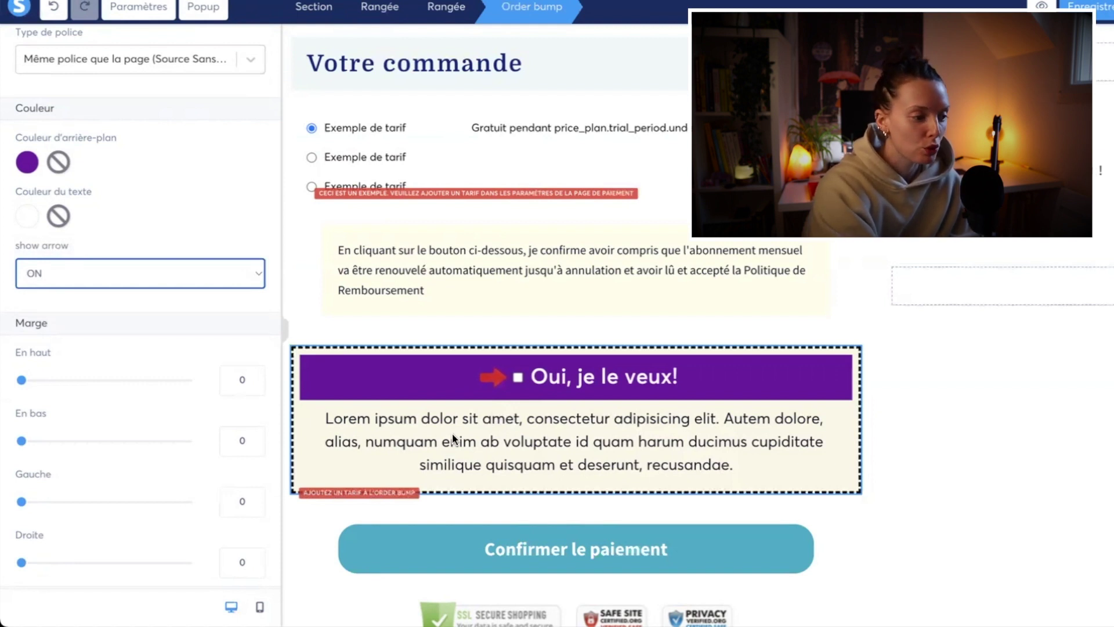
# Apply the Ombre moyenne shadow to the order bump
pyautogui.scroll(-3, 168, 377)
pyautogui.scroll(-4, 150, 347)
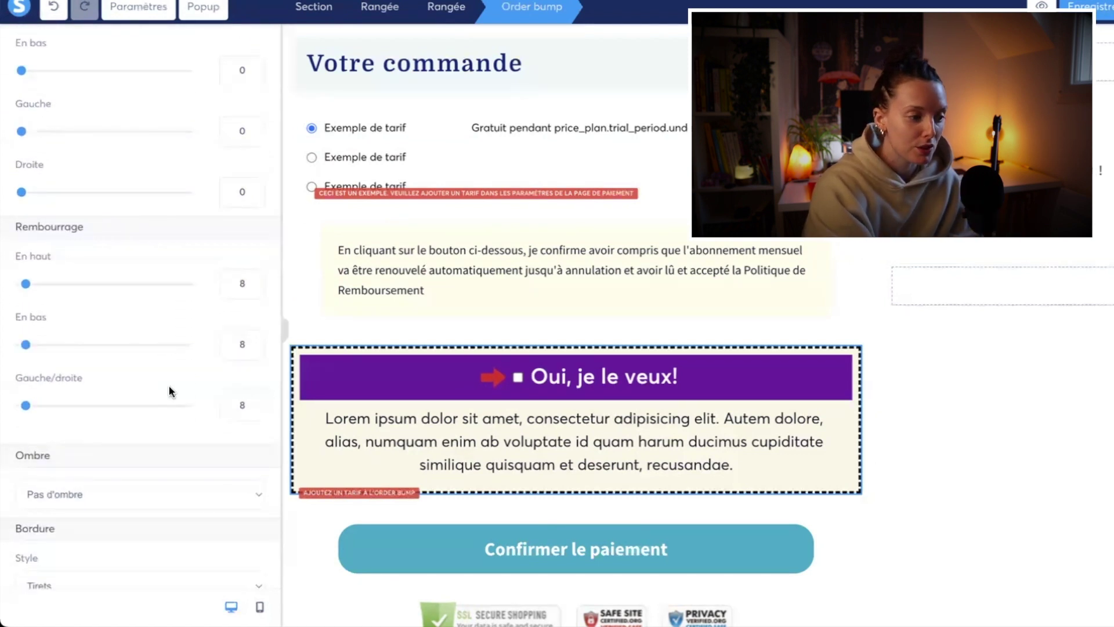
pyautogui.scroll(-4, 137, 316)
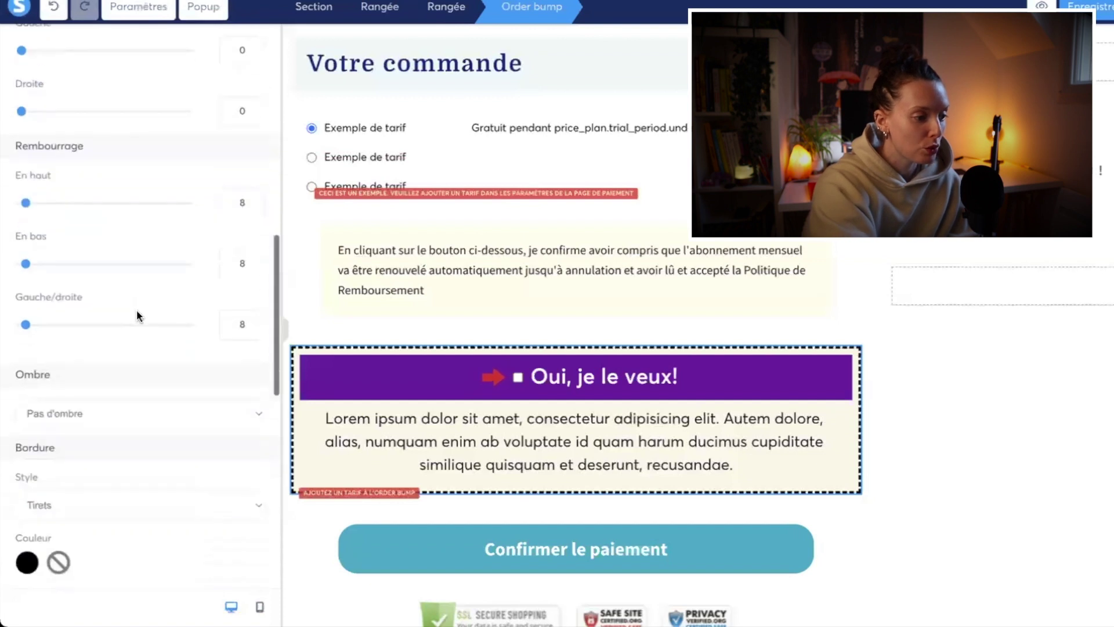
pyautogui.click(117, 297)
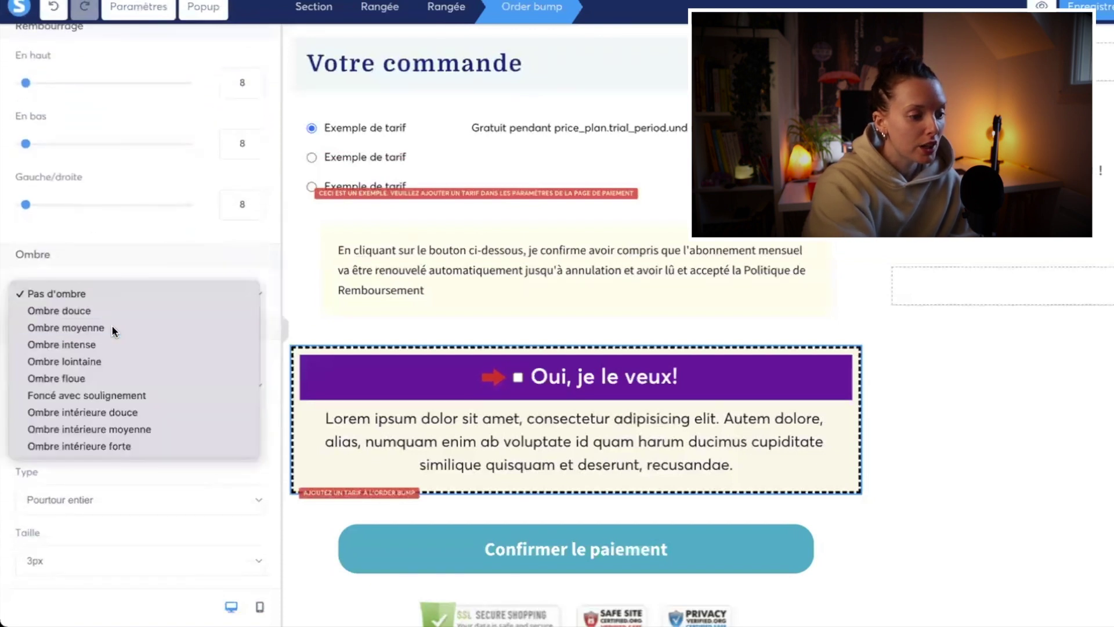
pyautogui.click(111, 326)
pyautogui.scroll(-2, 162, 371)
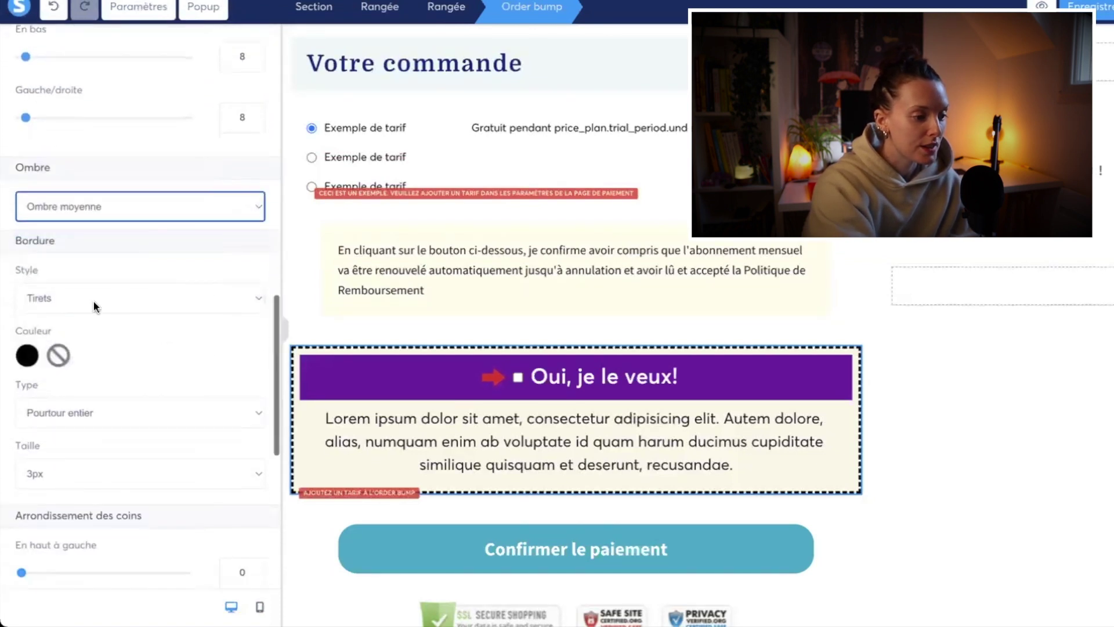
# Set the order bump's border to Tirets style in purple with a size of 1px
pyautogui.click(134, 298)
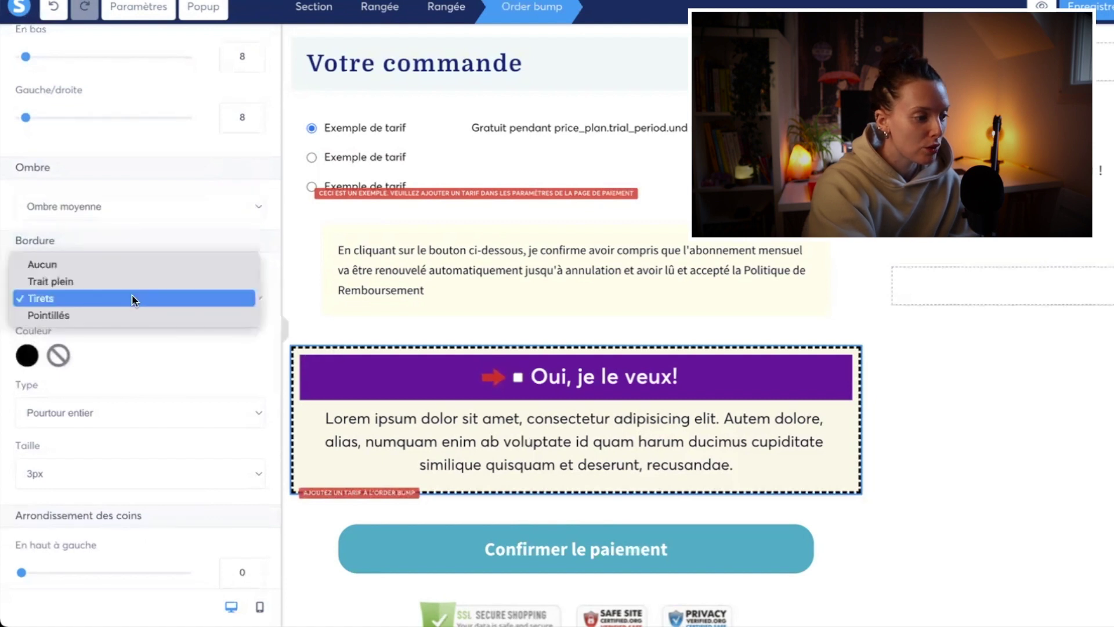
pyautogui.click(134, 298)
pyautogui.click(27, 355)
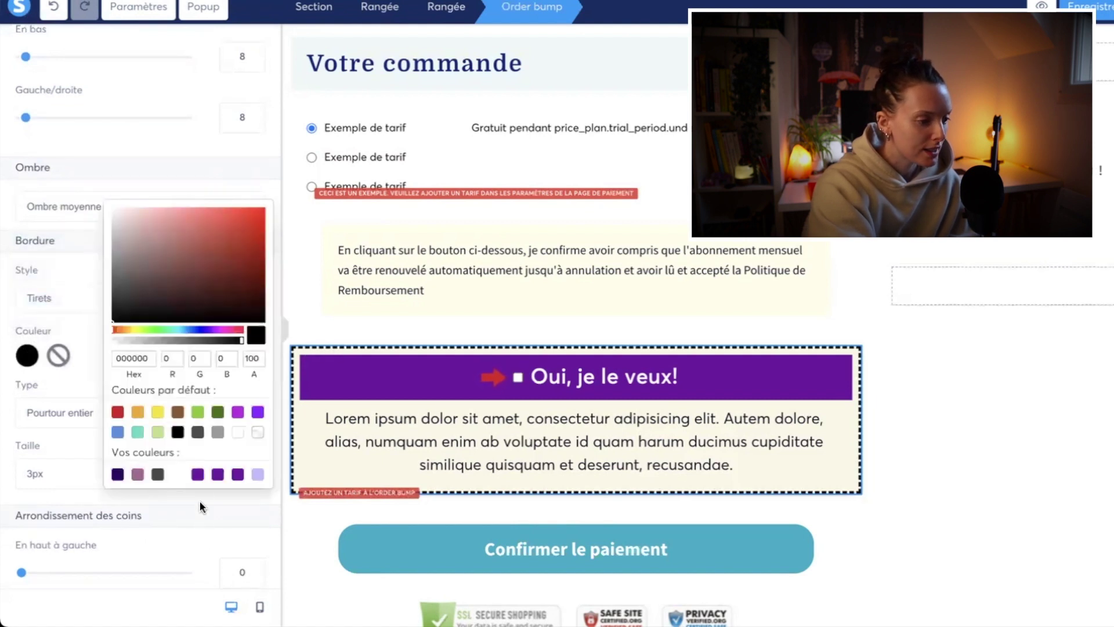
pyautogui.click(198, 473)
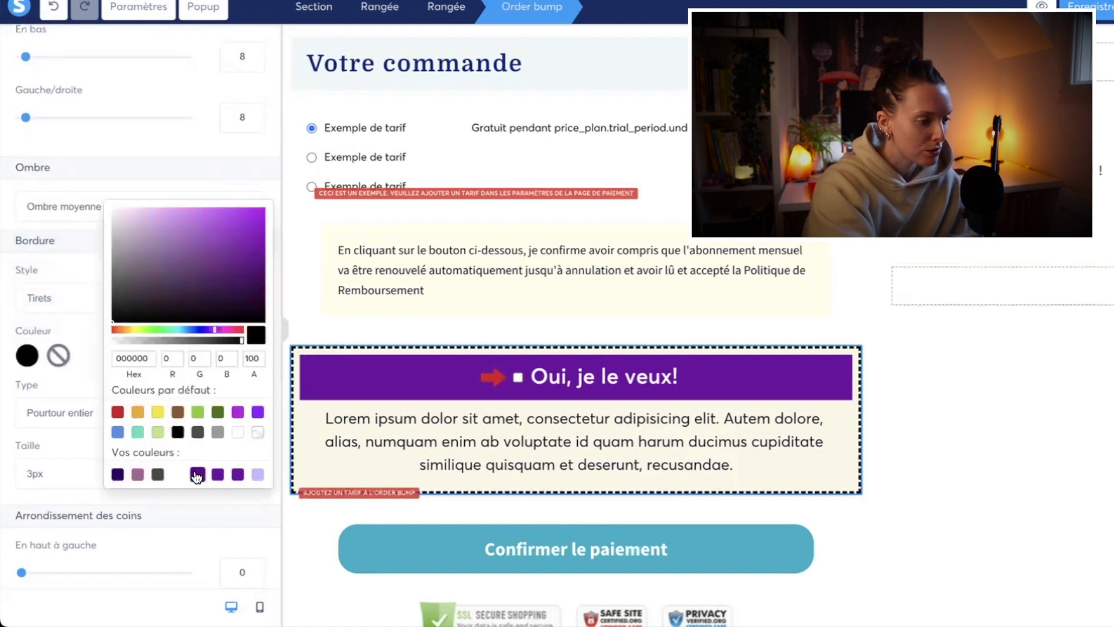
pyautogui.click(74, 472)
pyautogui.click(73, 440)
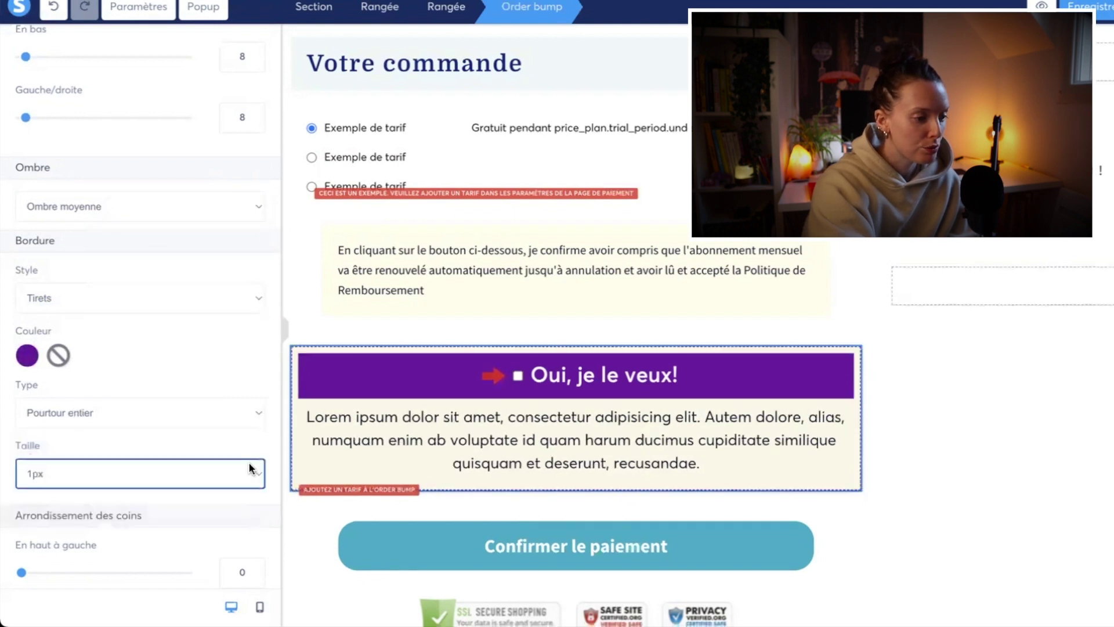
# Check the order bump's border while it is deselected, and set the border size to 2px
pyautogui.scroll(-1, 266, 445)
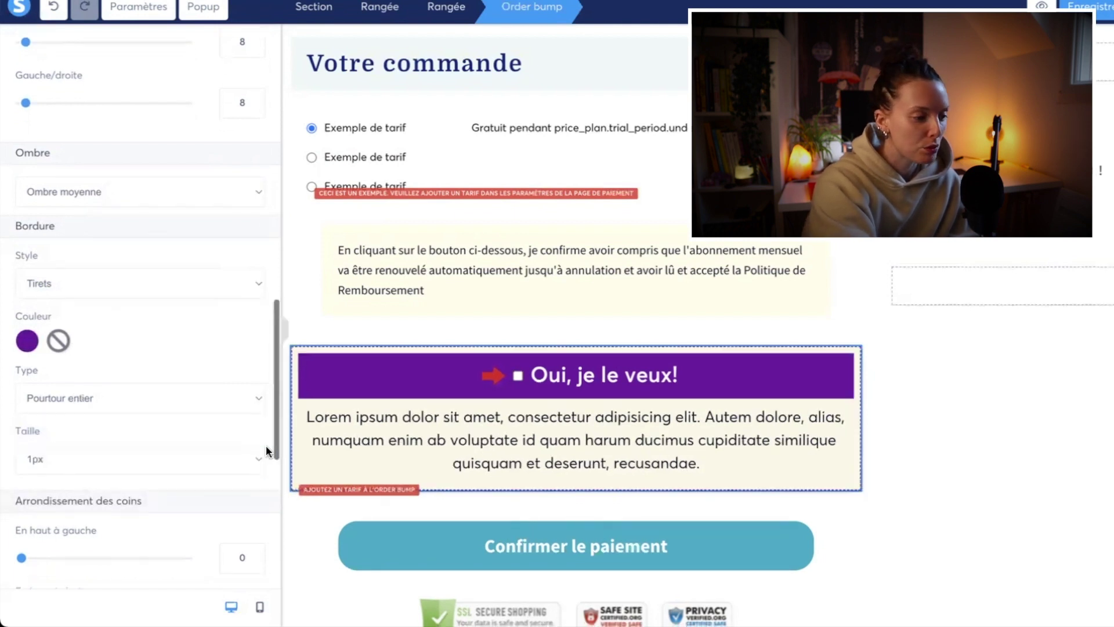
pyautogui.click(770, 547)
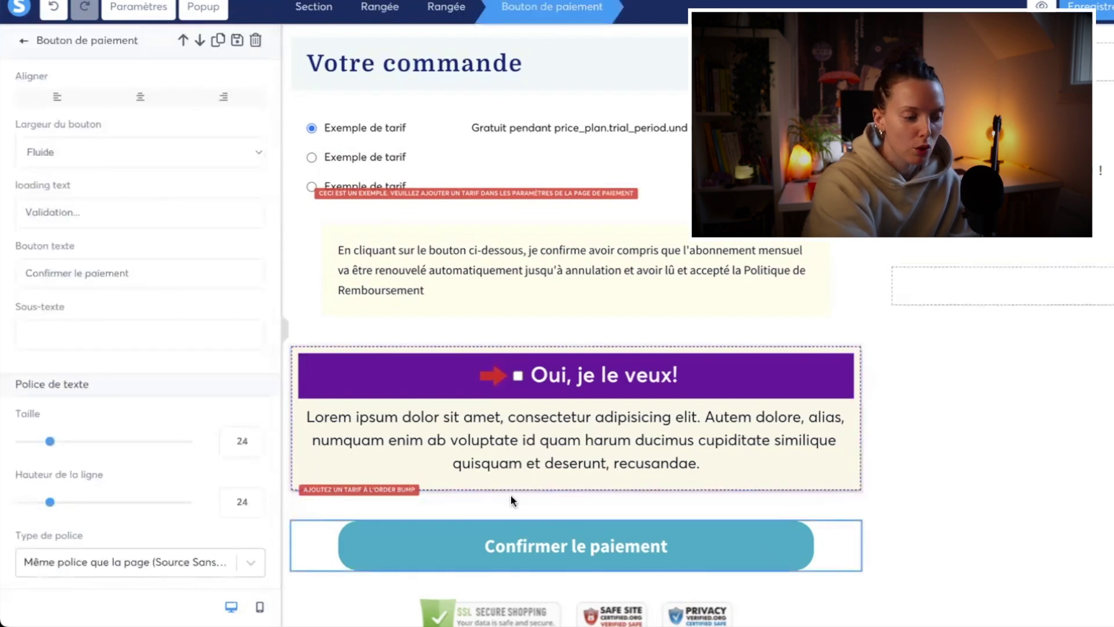
pyautogui.click(435, 495)
pyautogui.click(294, 485)
pyautogui.scroll(-15, 116, 437)
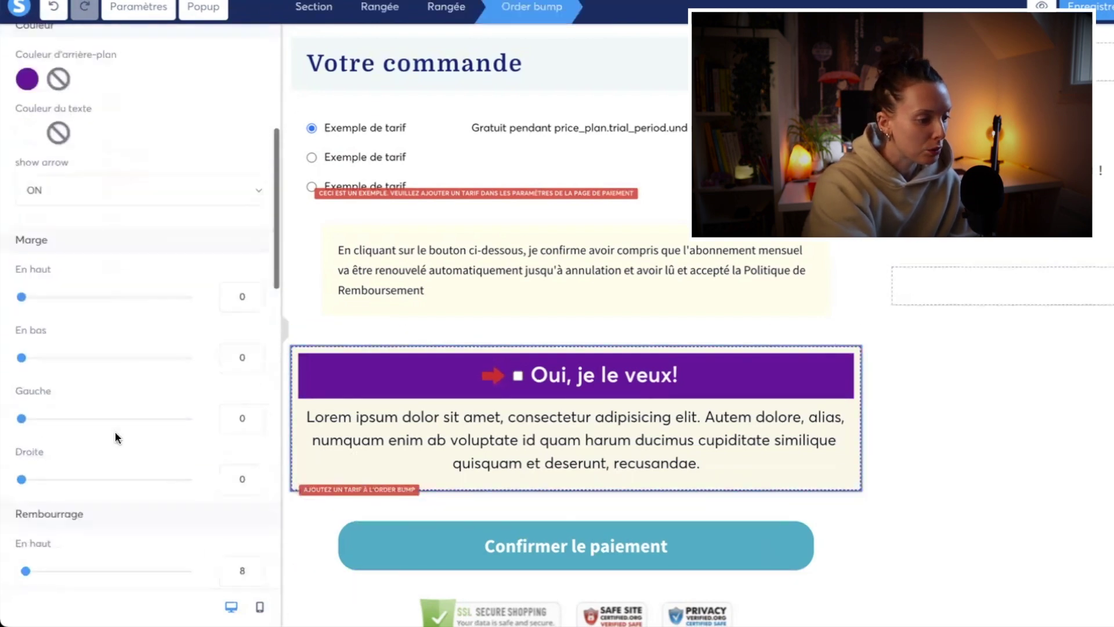
pyautogui.scroll(-2, 86, 463)
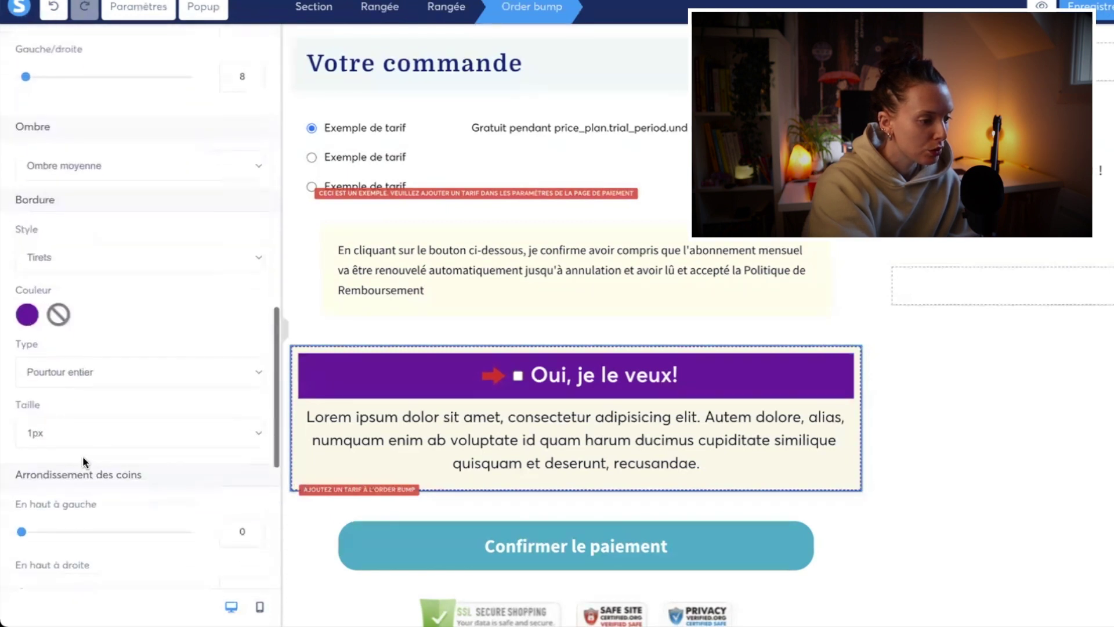
pyautogui.click(78, 432)
pyautogui.click(67, 444)
pyautogui.click(356, 524)
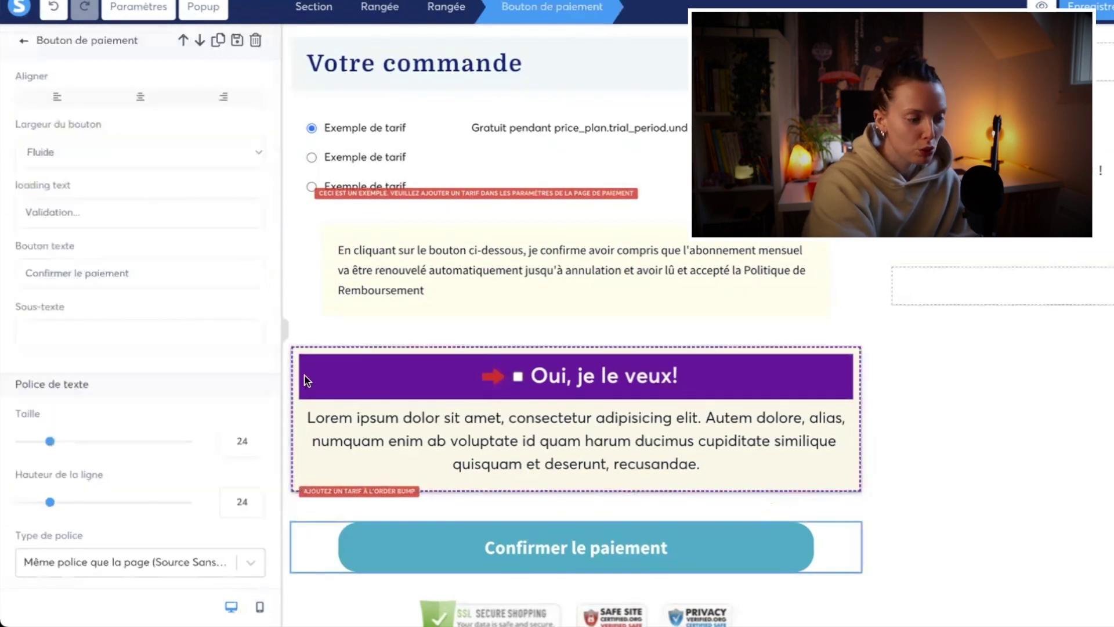
# Review the order bump's corner rounding settings for all four corners
pyautogui.click(322, 421)
pyautogui.scroll(-10, 82, 484)
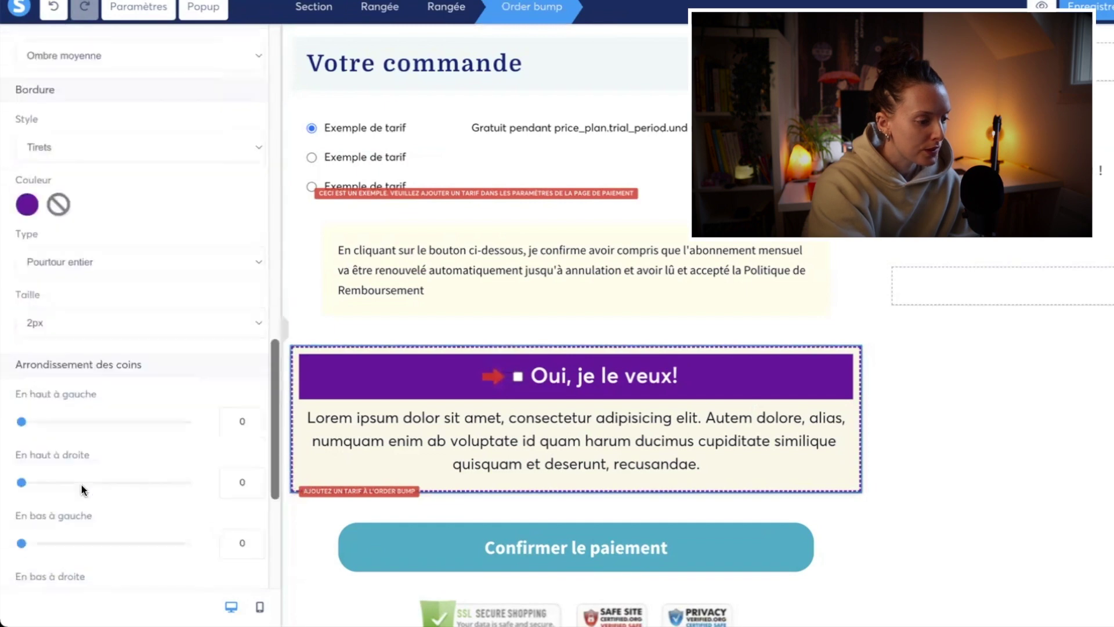
pyautogui.scroll(3, 82, 490)
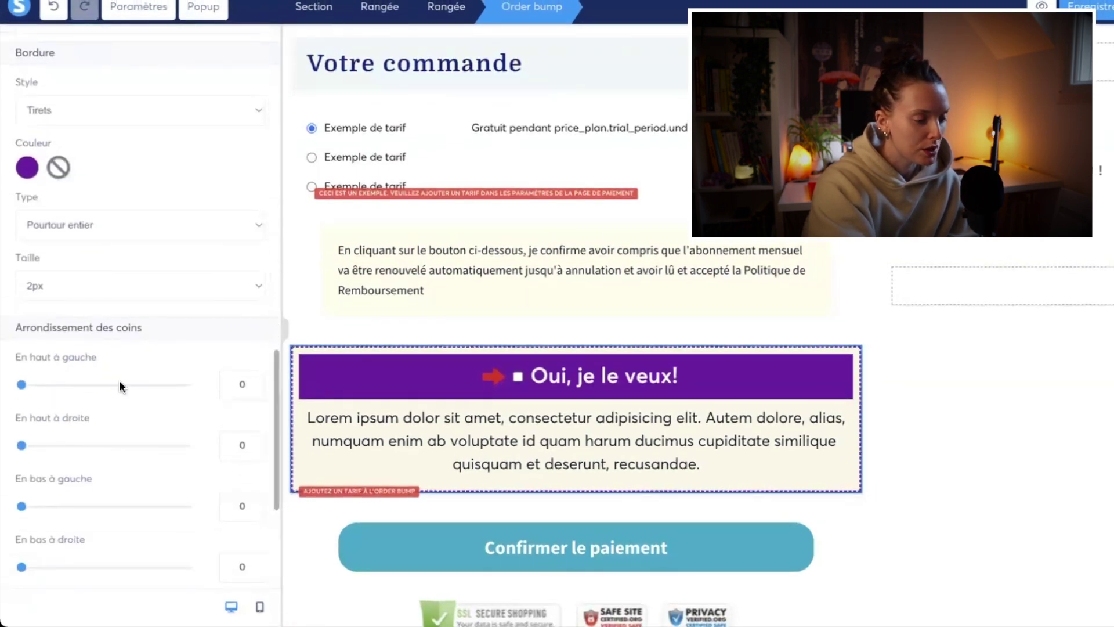
# Inspect the settings of the order bump's placeholder description and of its "Oui, je le veux!" heading
pyautogui.click(431, 440)
pyautogui.click(470, 432)
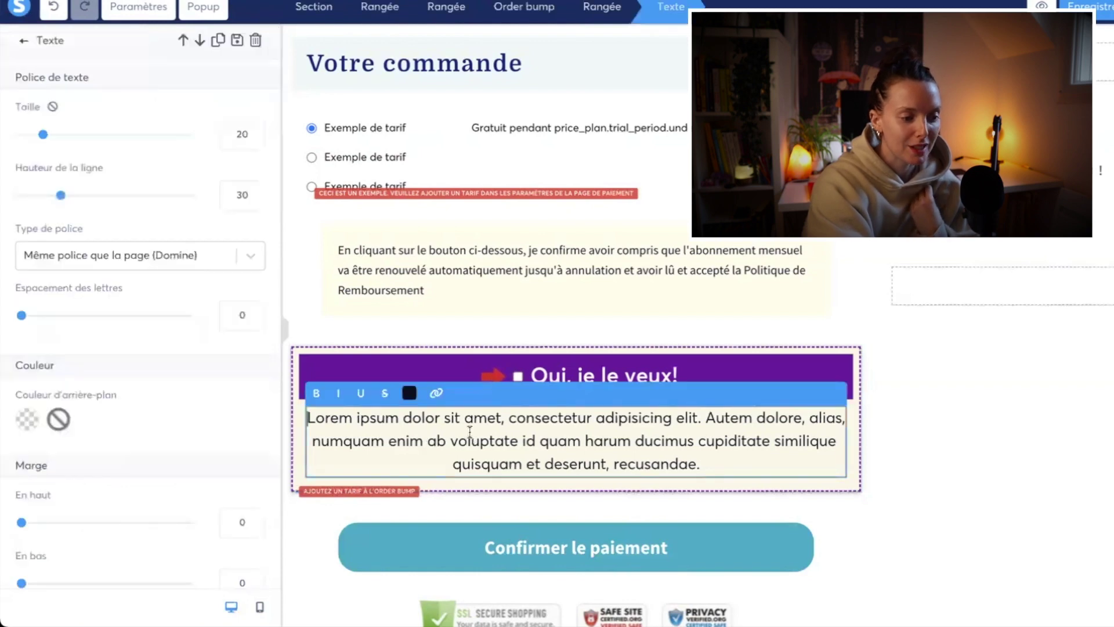
pyautogui.click(581, 377)
pyautogui.click(583, 380)
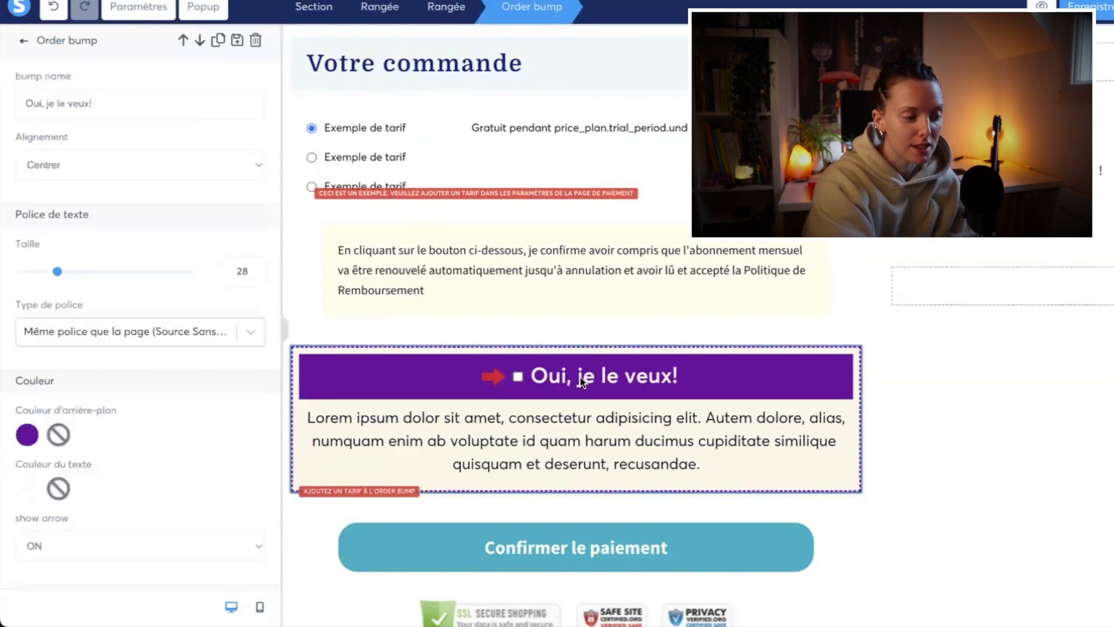
pyautogui.press('Escape')
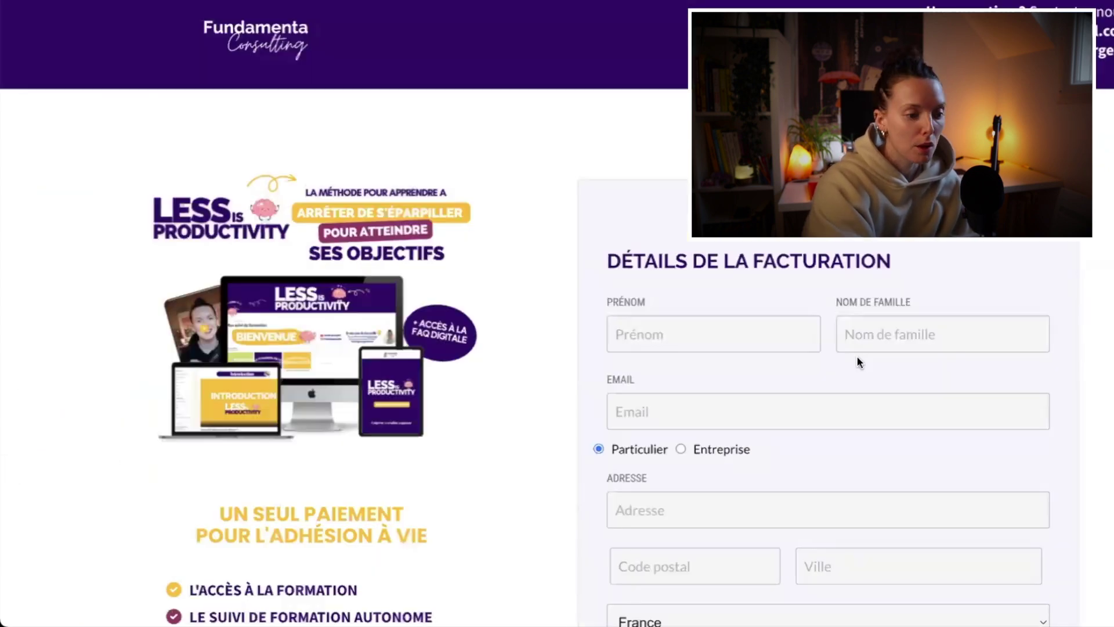
# Examine the order bump on the live Less is Productivity payment page, including its expanded "Qu'est ce que tu obtiens ?" list
pyautogui.scroll(-15, 860, 362)
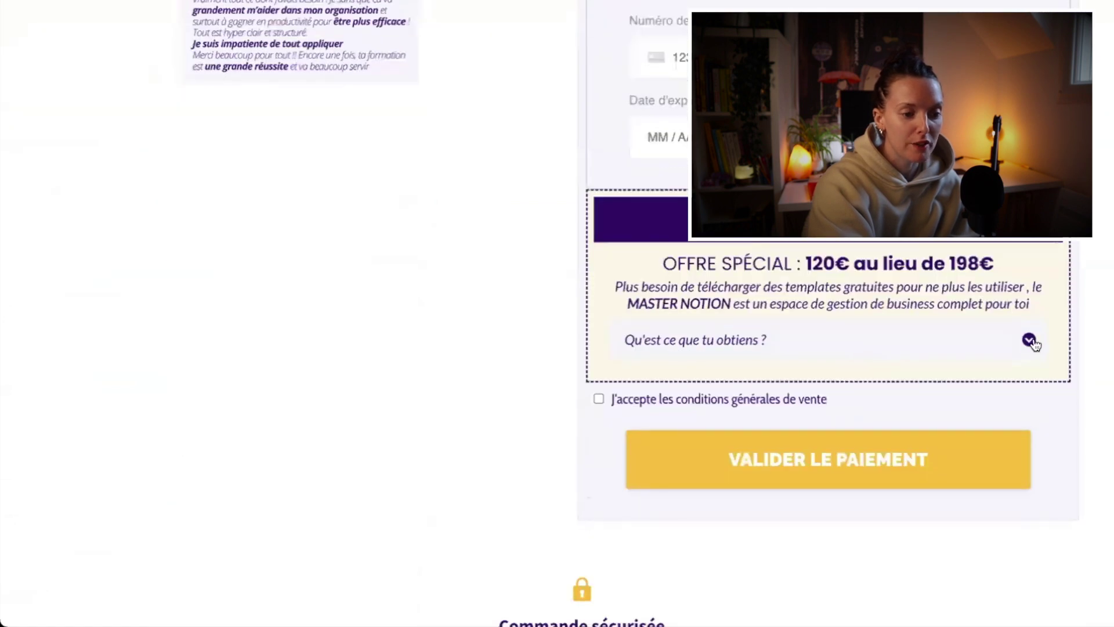
pyautogui.click(1030, 341)
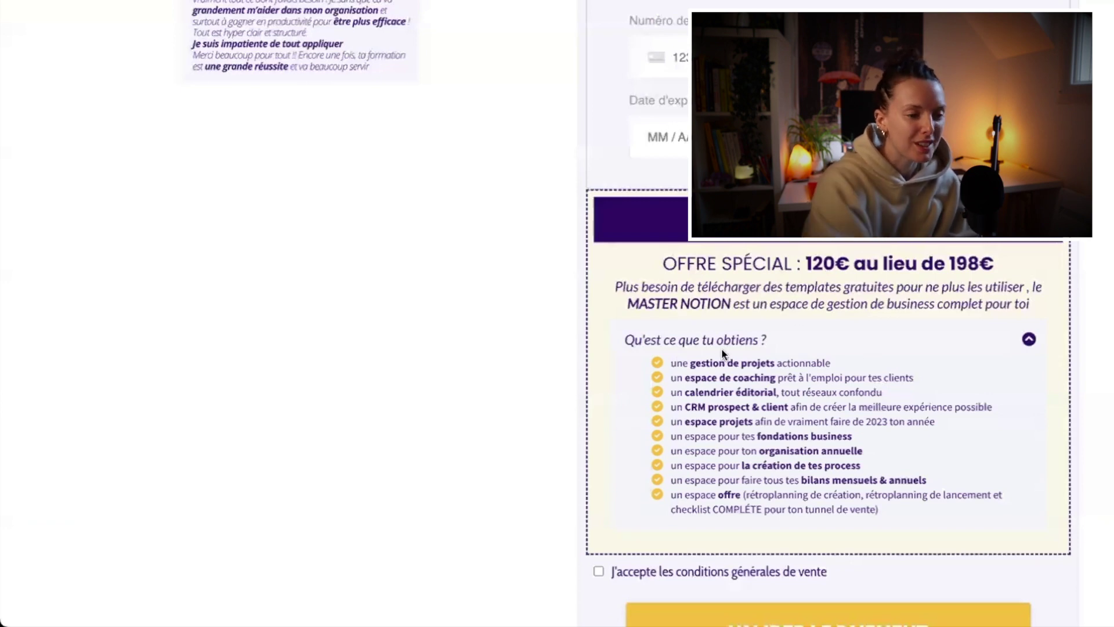
pyautogui.scroll(2, 722, 351)
pyautogui.scroll(4, 721, 350)
pyautogui.scroll(-10, 722, 348)
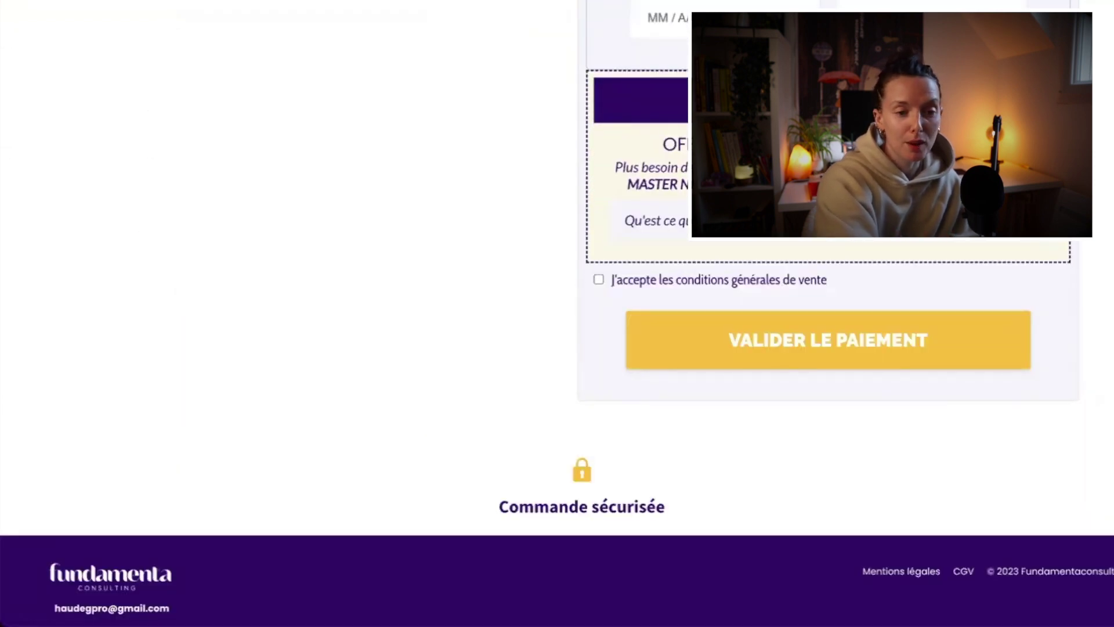
pyautogui.moveTo(663, 145); pyautogui.dragTo(713, 147)
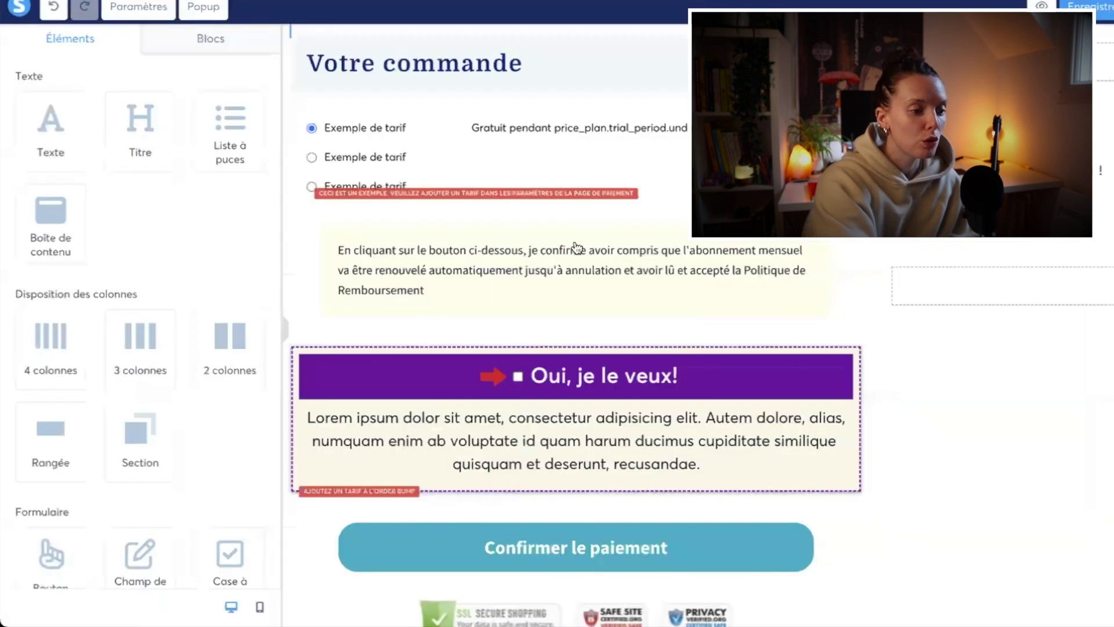
# Add an order bump in the hh payment page's funnel settings and set its offer type to Produit numérique
pyautogui.scroll(-1, 534, 383)
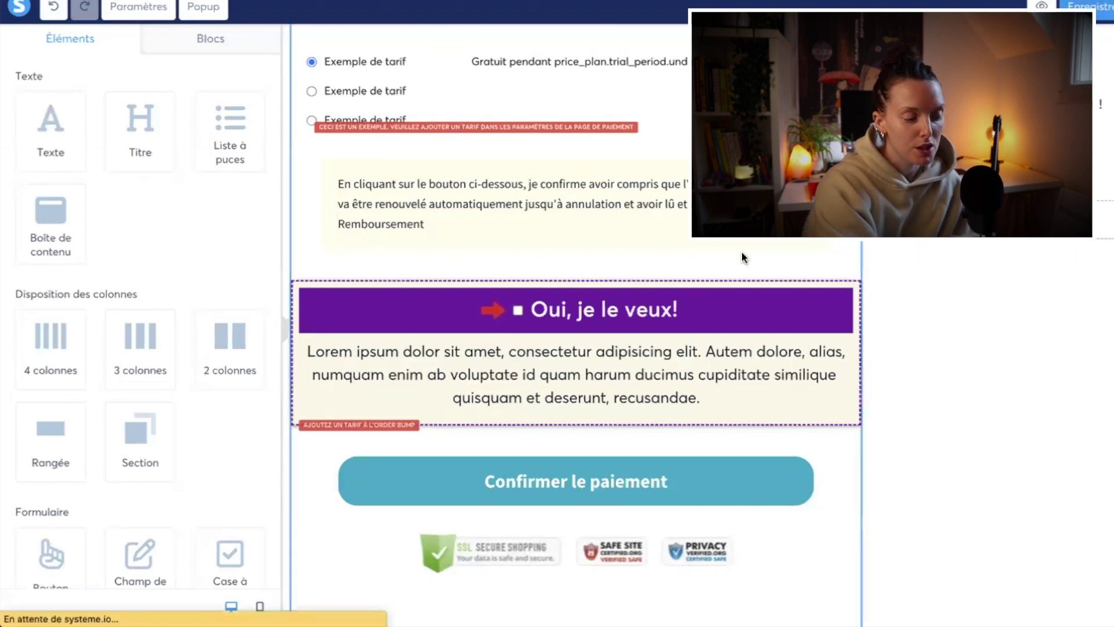
pyautogui.scroll(-2, 551, 344)
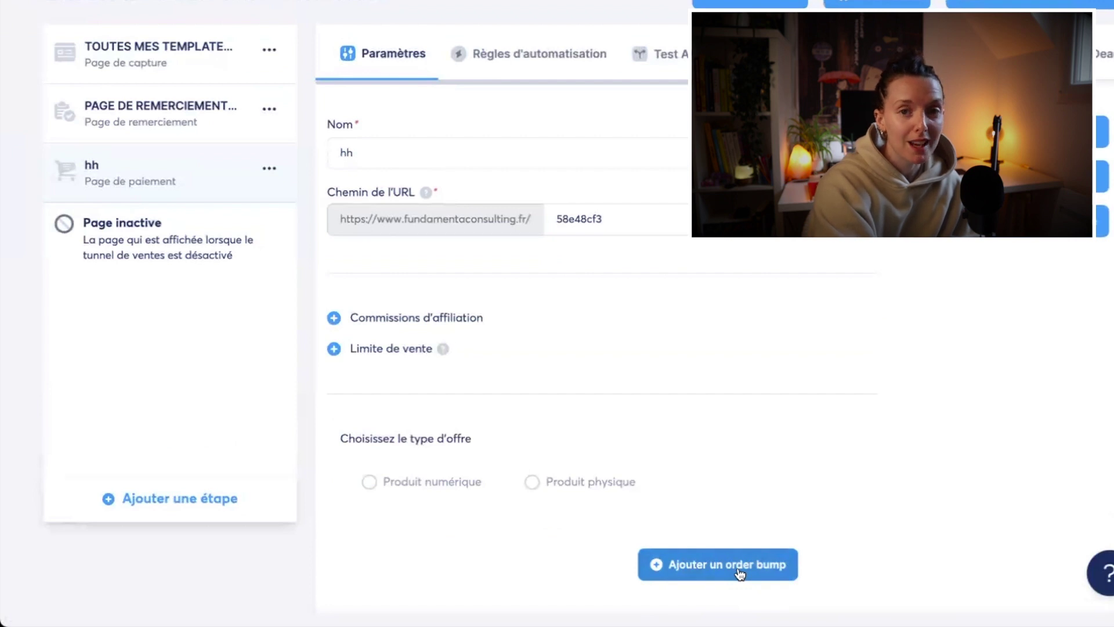
pyautogui.click(738, 569)
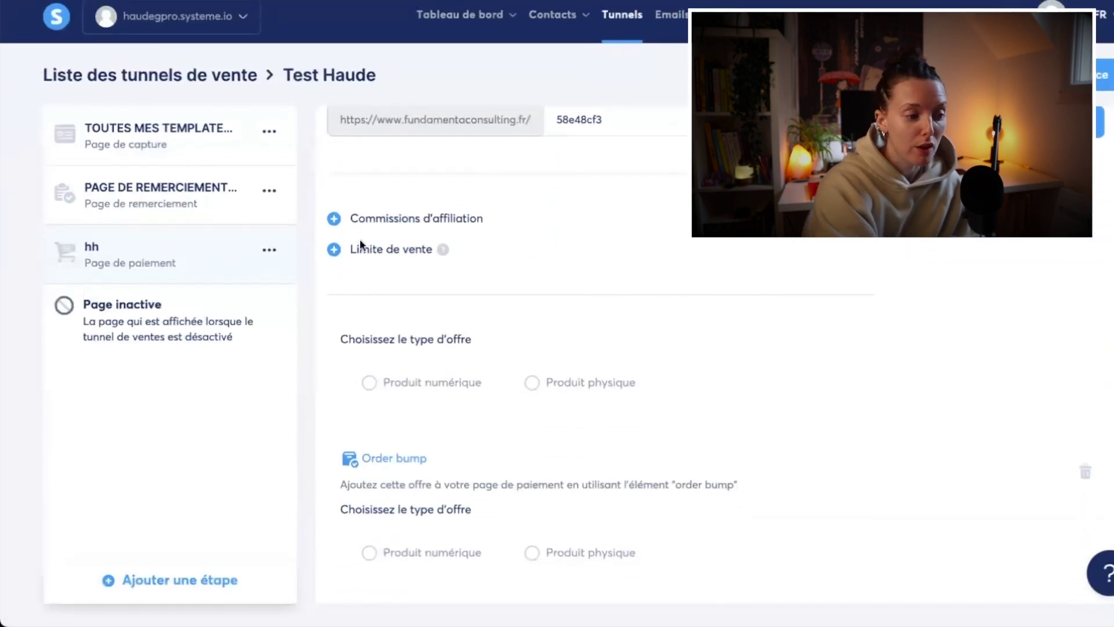
pyautogui.click(432, 556)
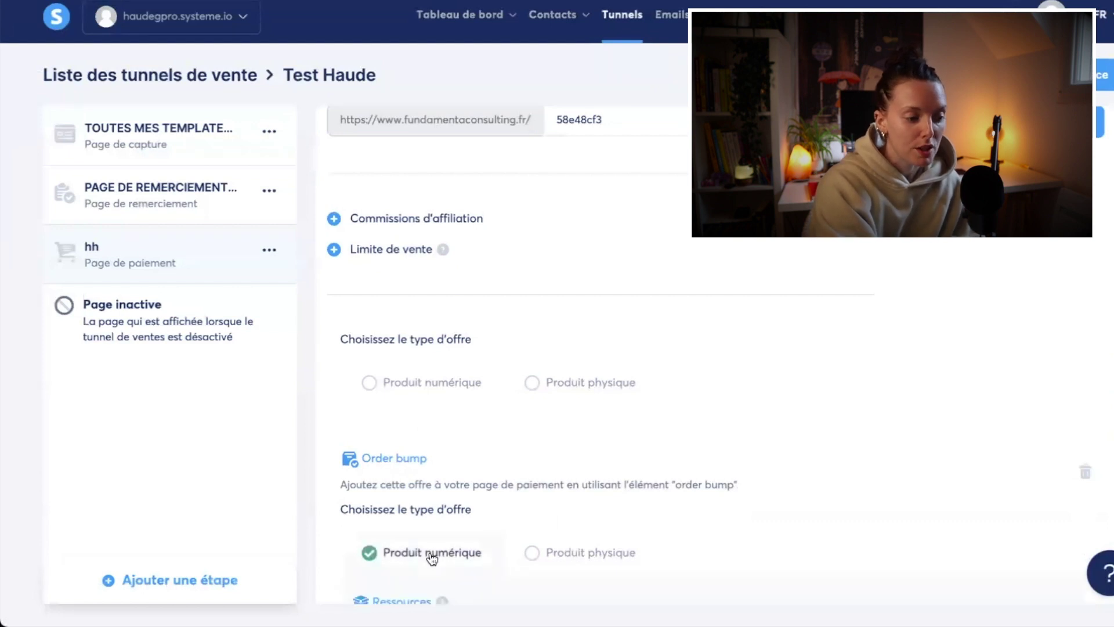
pyautogui.scroll(-3, 556, 540)
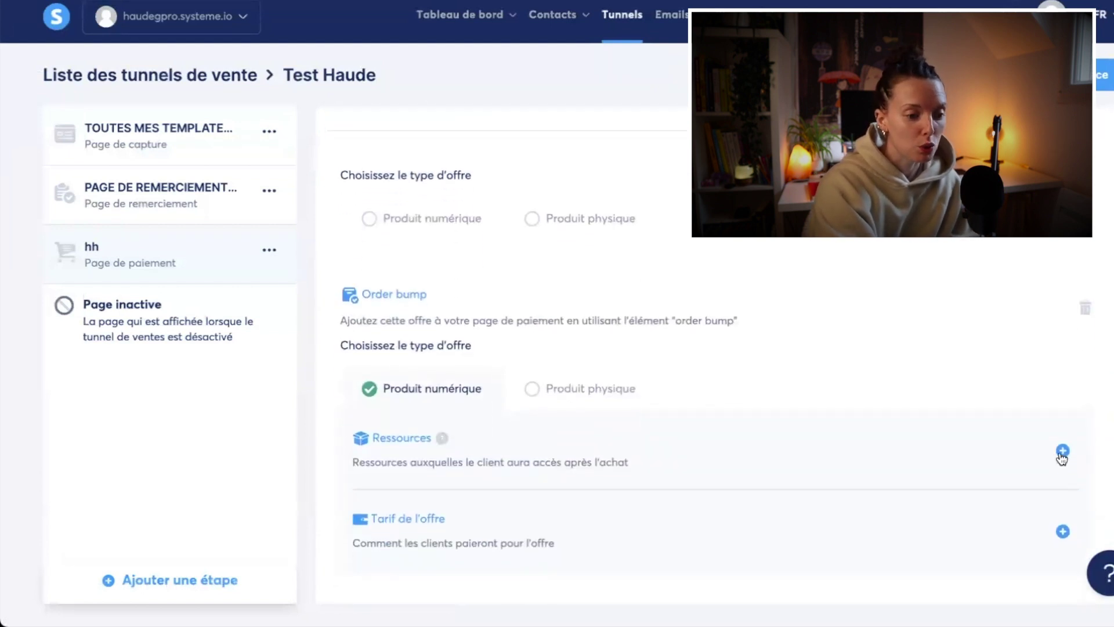
# Add Mes formations as the order bump's resource, choosing GET YOUR LAUNCH DONE : Le lancement Evergreen with Accès total
pyautogui.click(1062, 452)
pyautogui.scroll(-2, 756, 490)
pyautogui.click(729, 418)
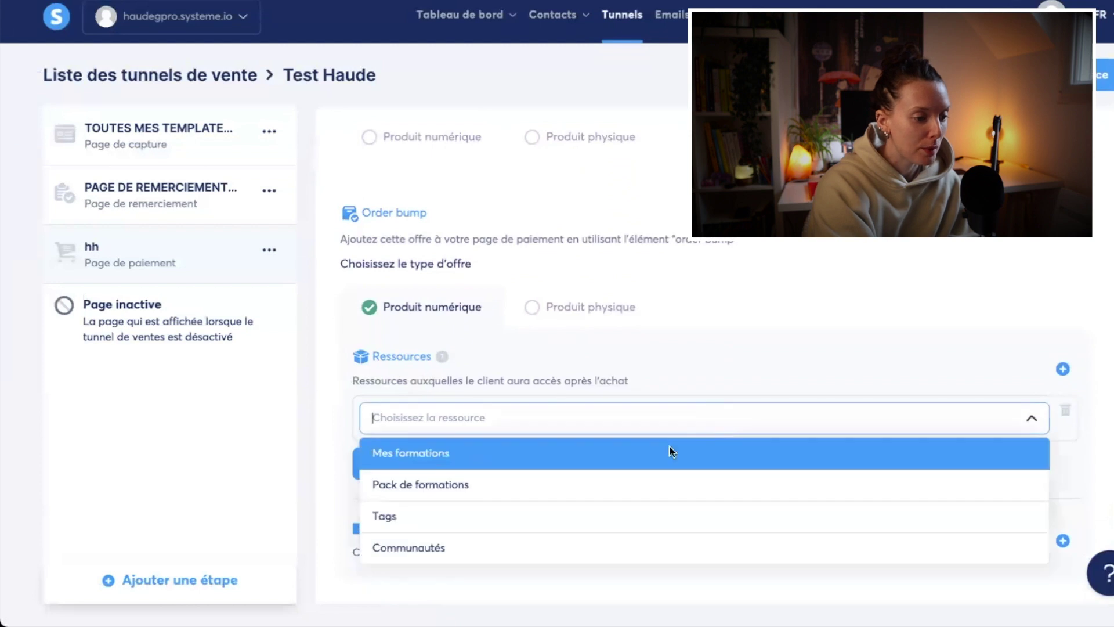
pyautogui.click(672, 452)
pyautogui.click(579, 458)
pyautogui.click(446, 430)
pyautogui.click(440, 498)
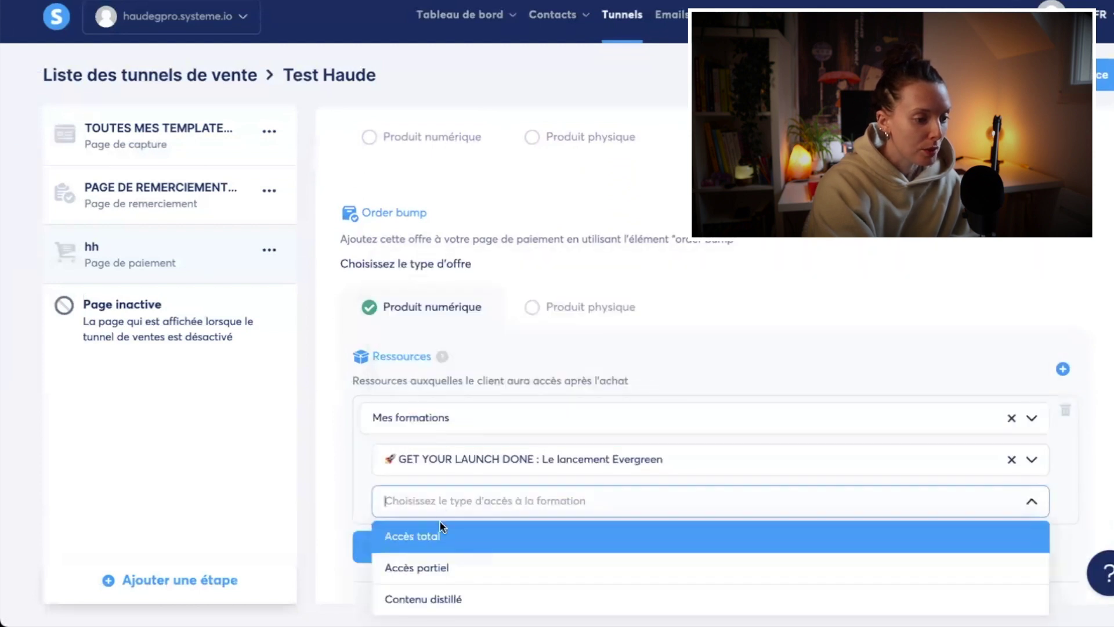
pyautogui.click(441, 532)
pyautogui.scroll(-2, 512, 553)
pyautogui.click(447, 519)
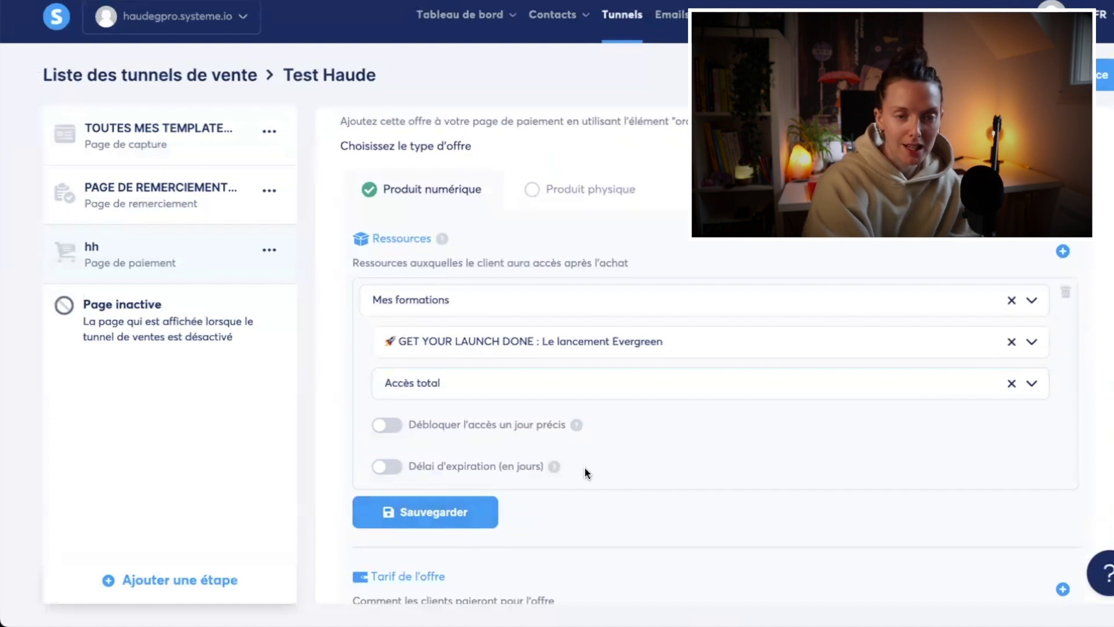
pyautogui.click(431, 511)
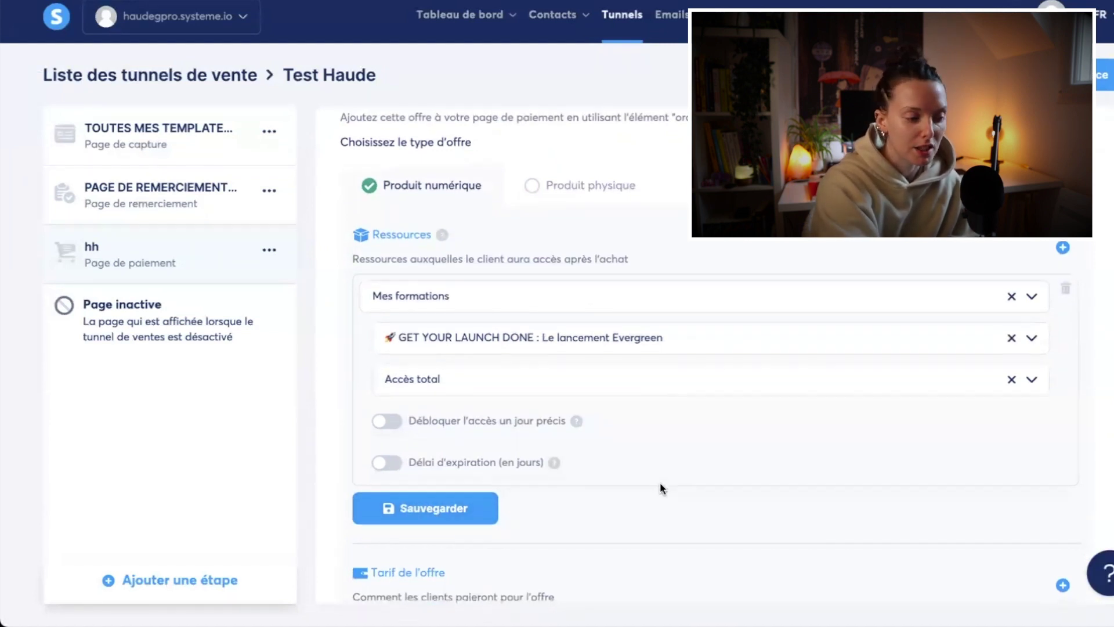
pyautogui.scroll(-1, 660, 485)
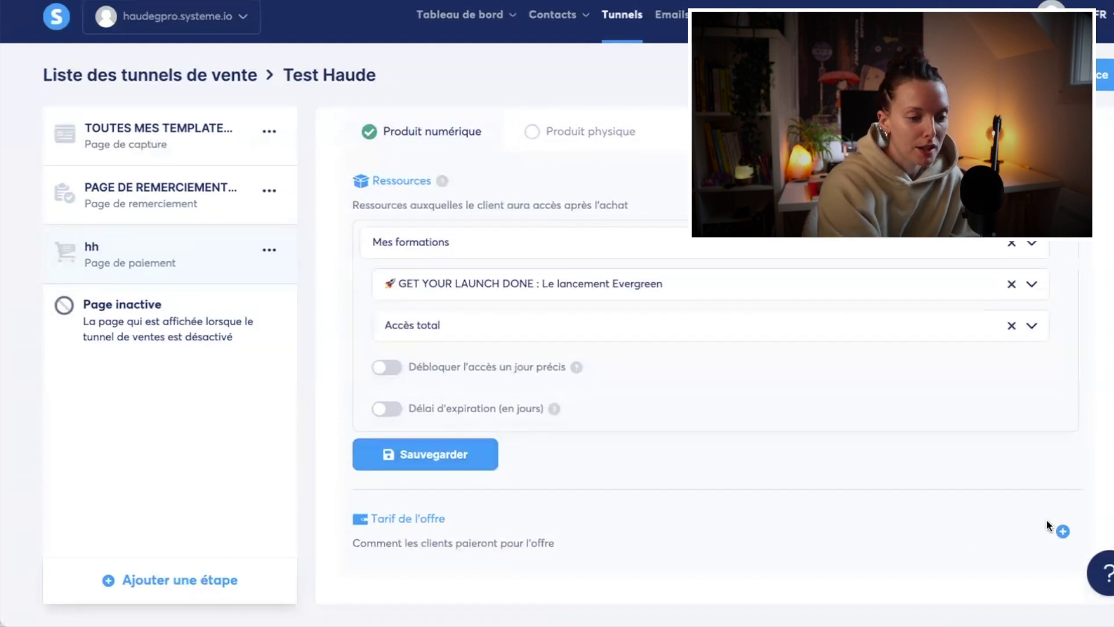
# Start adding a price to the order bump's offer and browse the existing price plans around LIP BUMP ORDER
pyautogui.click(1063, 532)
pyautogui.scroll(-4, 712, 464)
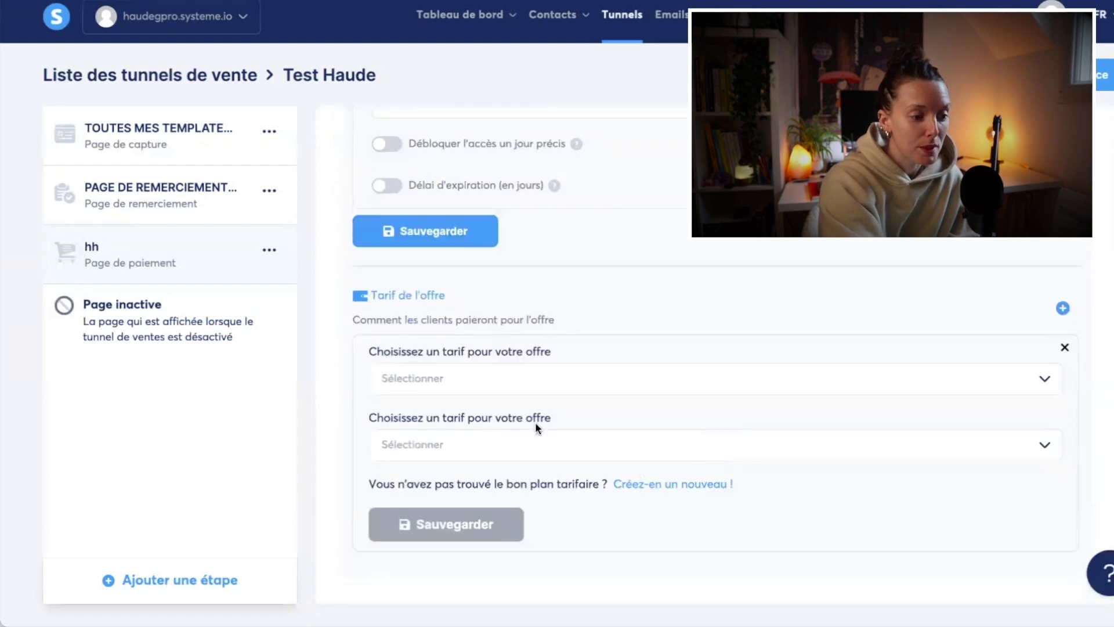
pyautogui.click(535, 383)
pyautogui.click(470, 413)
pyautogui.click(478, 445)
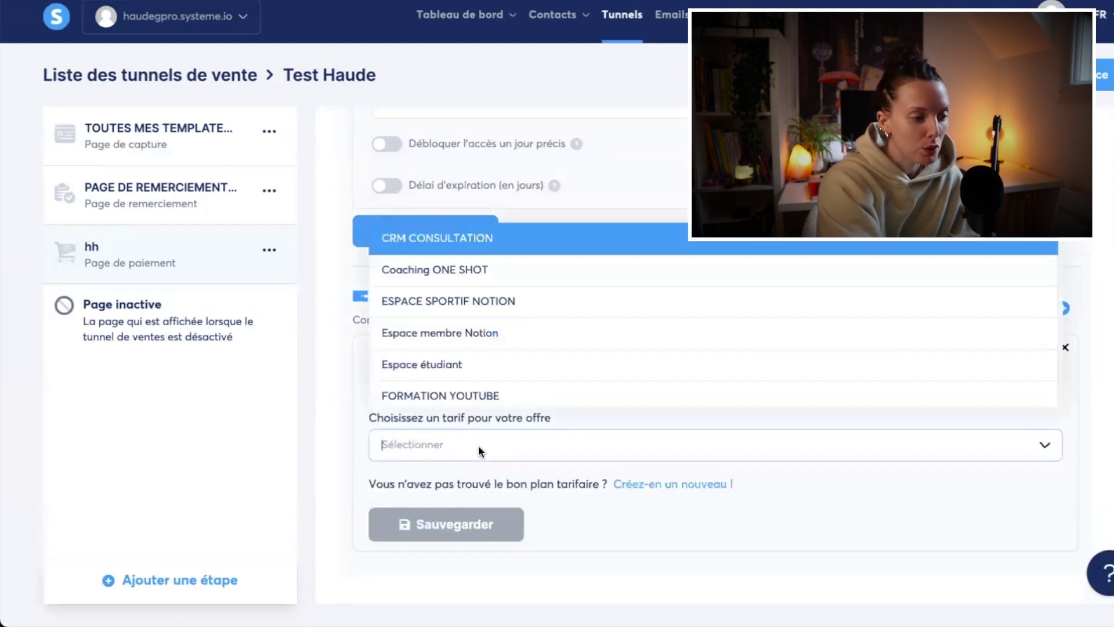
pyautogui.scroll(-6, 603, 334)
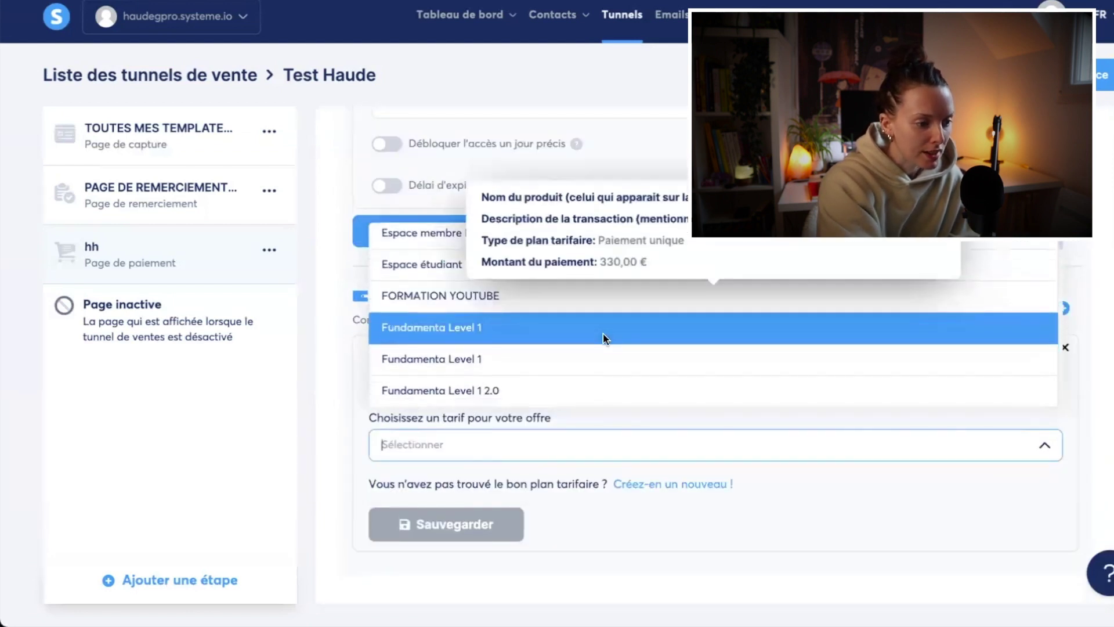
pyautogui.scroll(-5, 604, 334)
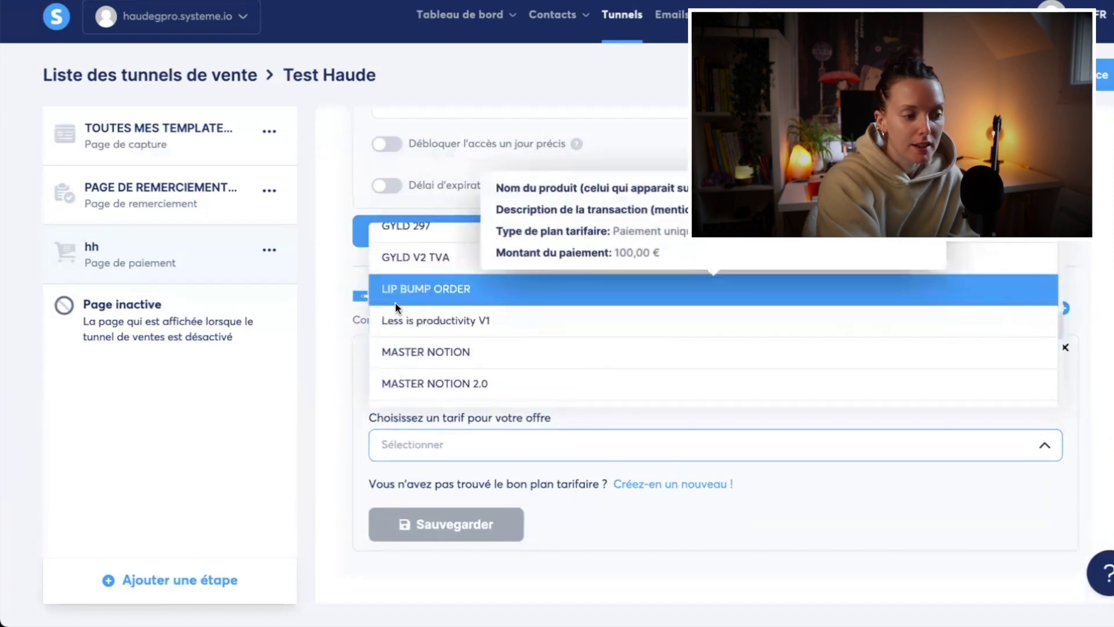
pyautogui.moveTo(466, 297)
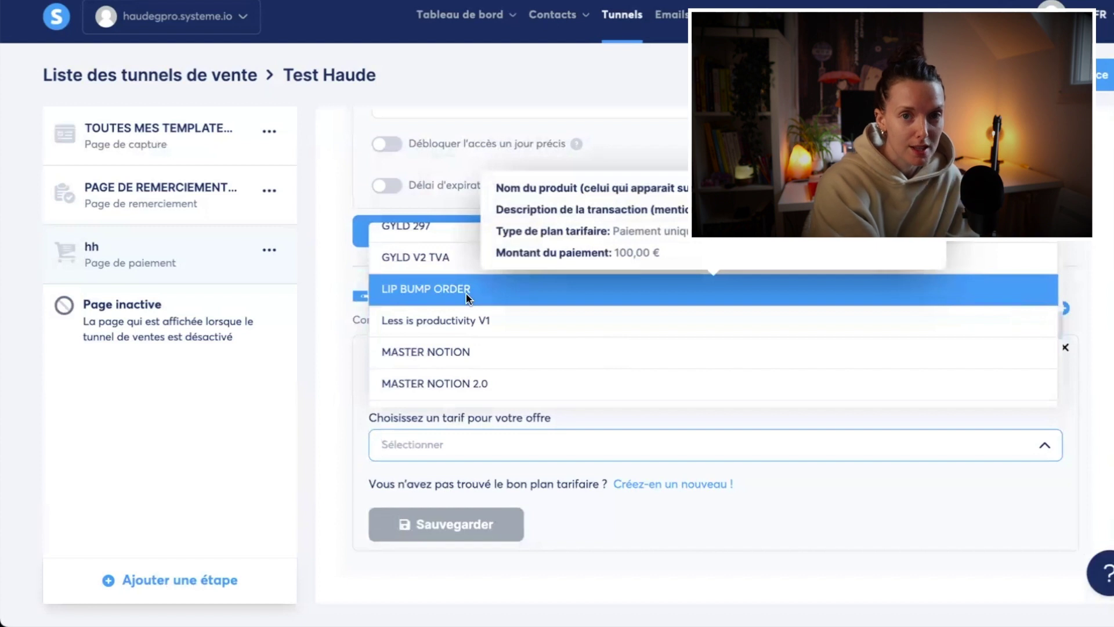
pyautogui.scroll(-3, 465, 294)
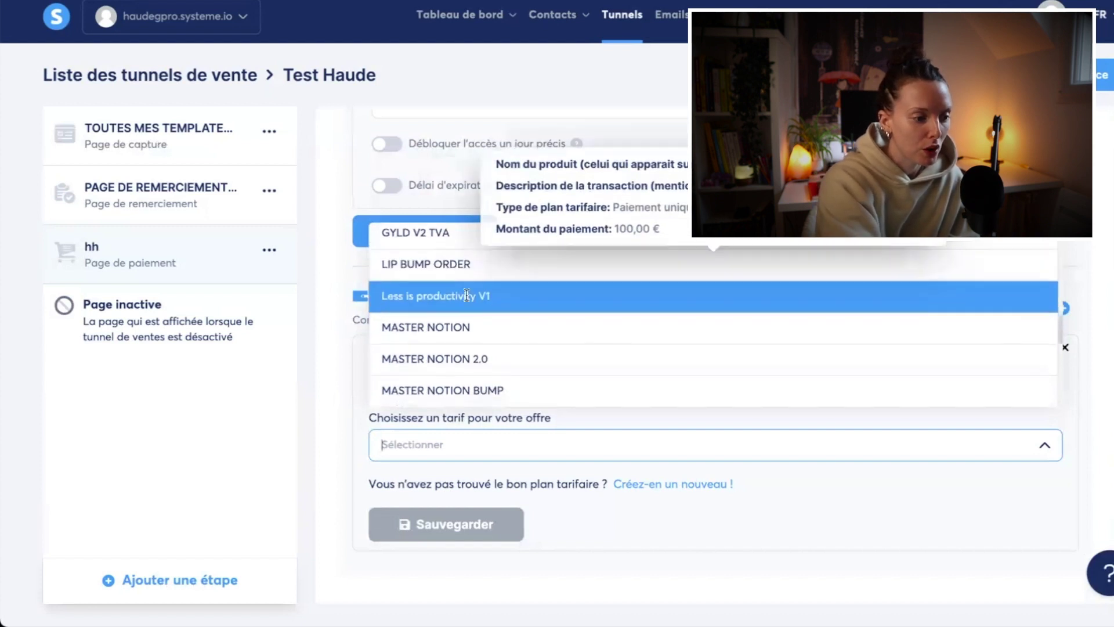
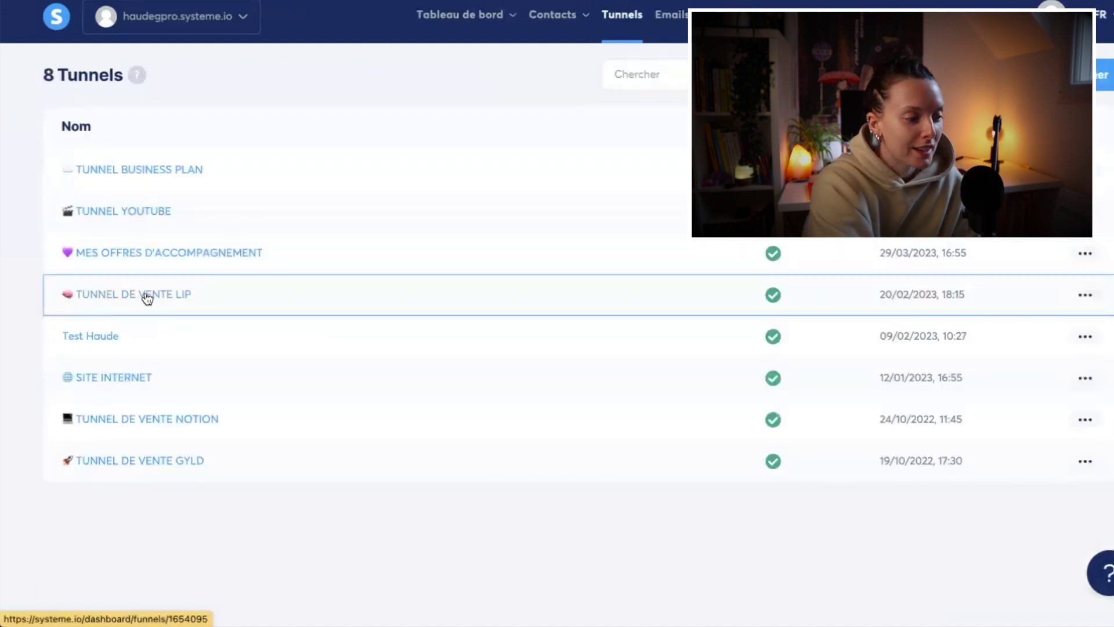
# Open TUNNEL DE VENTE LIP and review the order bump's resources and price on the Bon de commande LIP page
pyautogui.click(144, 296)
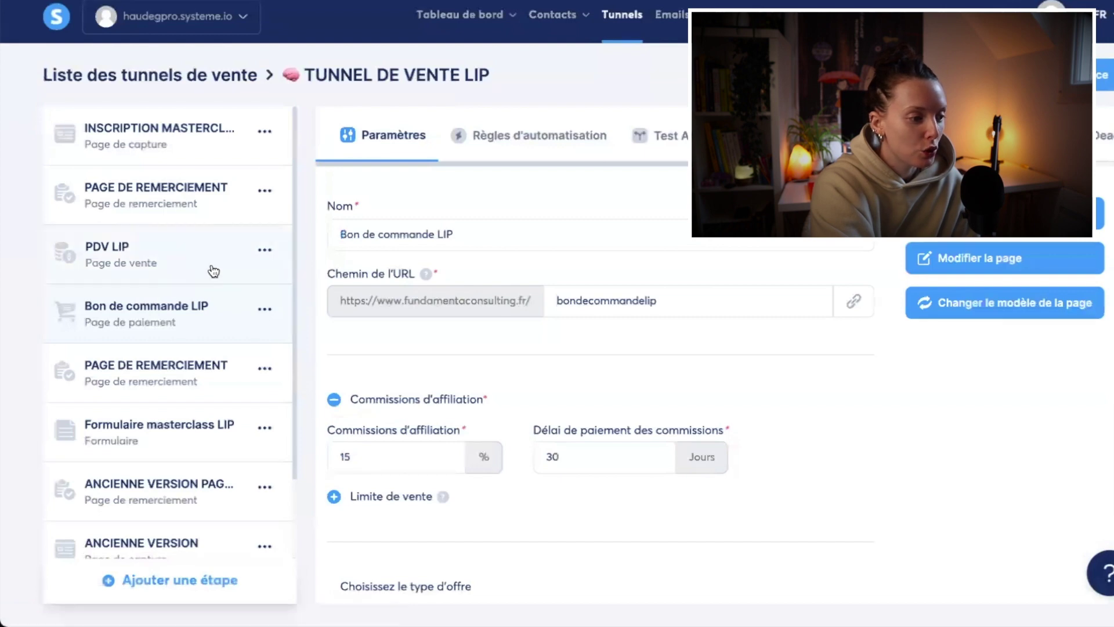
pyautogui.scroll(-5, 497, 390)
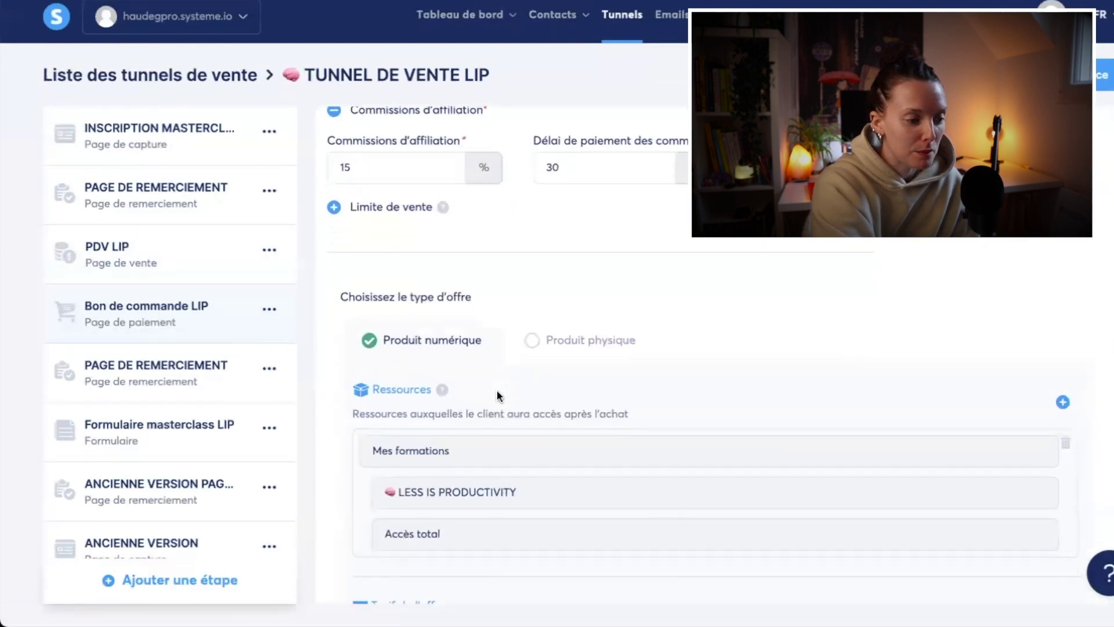
pyautogui.scroll(-12, 496, 389)
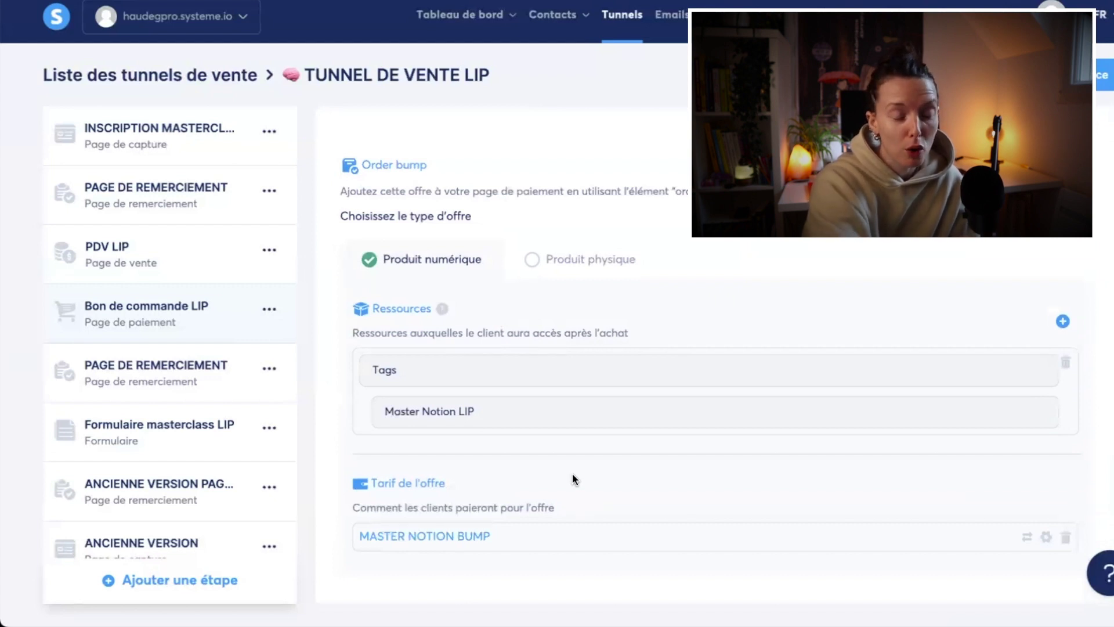
# Go to the workflows list and open the LIP order bump workflow
pyautogui.click(749, 64)
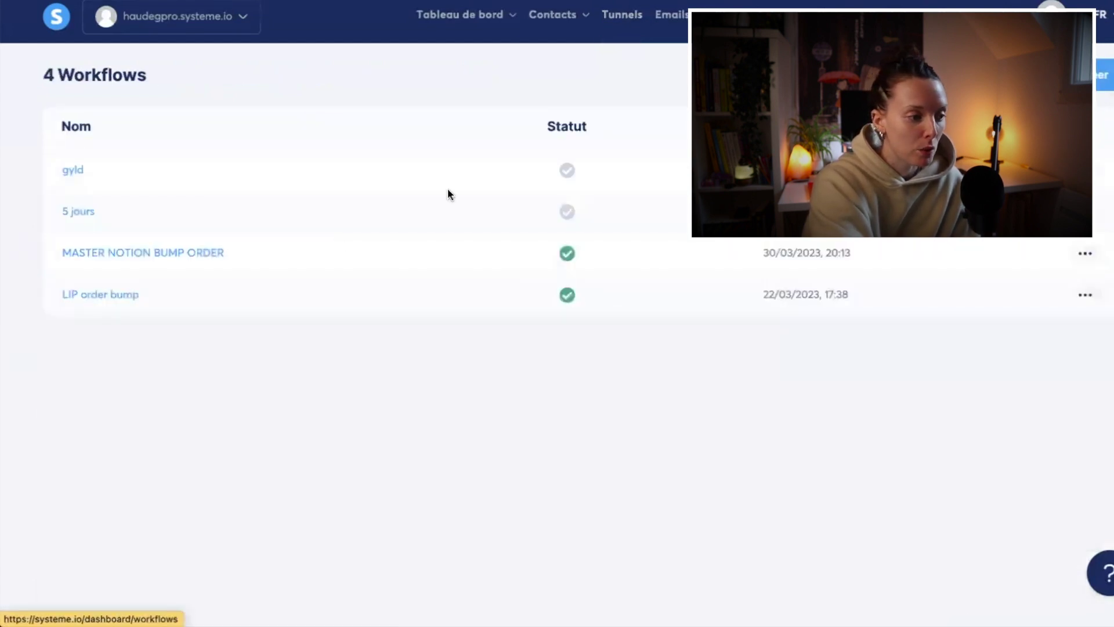
pyautogui.click(146, 257)
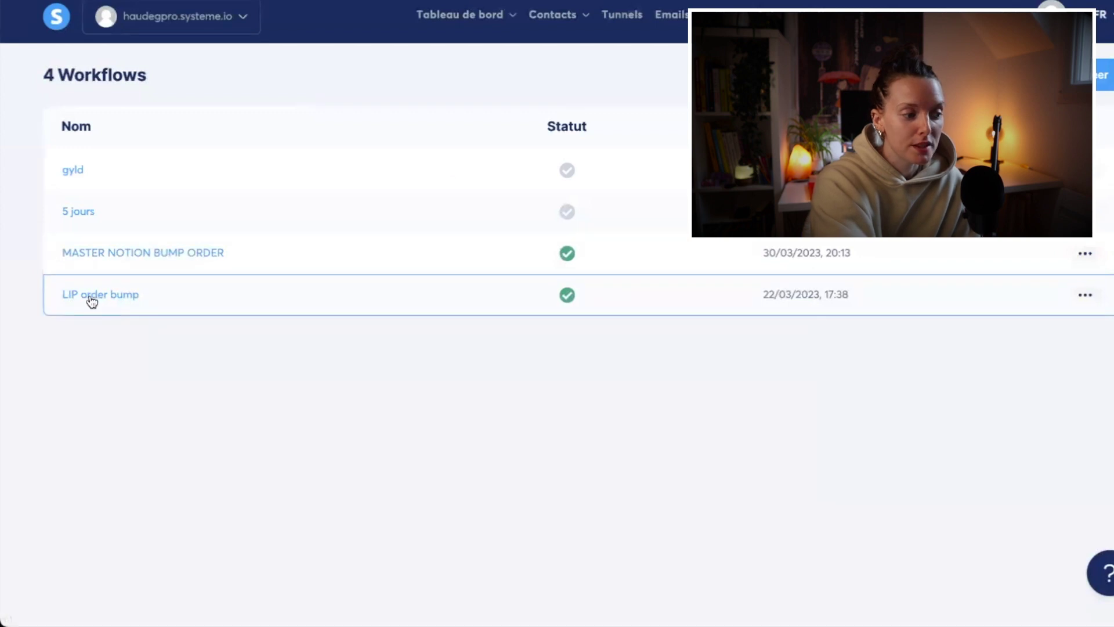
pyautogui.click(104, 296)
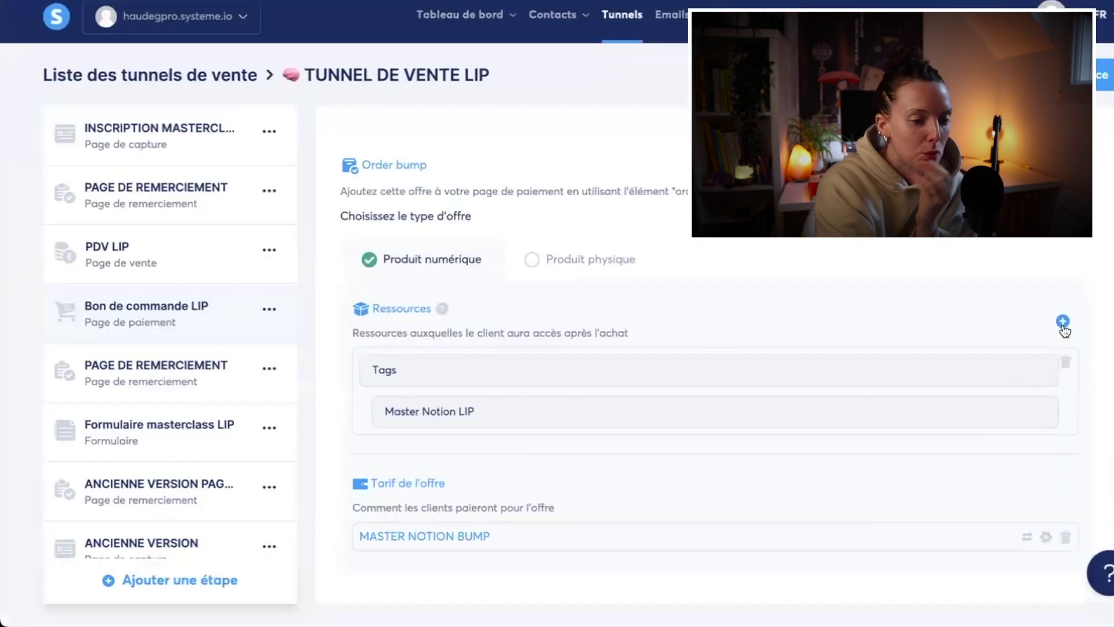
# Try adding another resource to the Bon de commande LIP order bump, check the available resource types, and discard the empty entry
pyautogui.click(1062, 321)
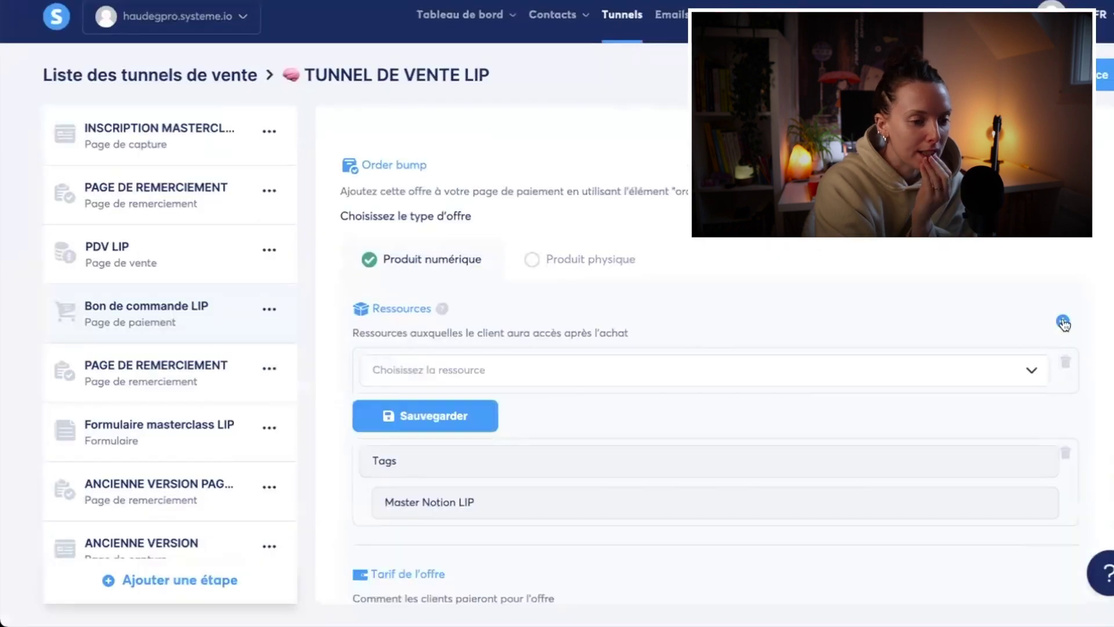
pyautogui.click(700, 371)
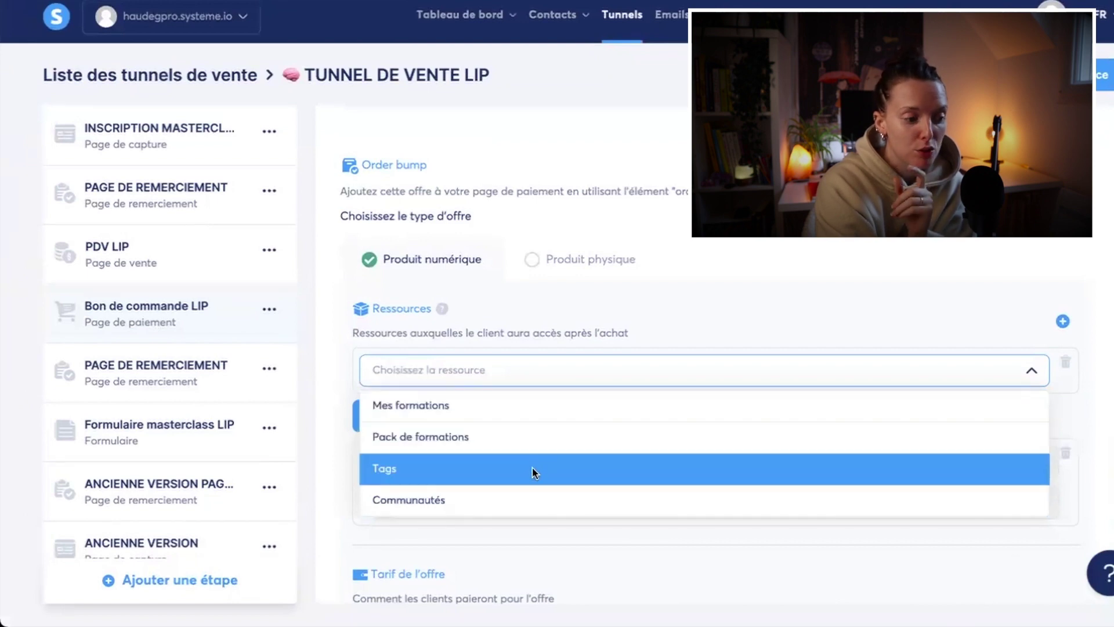
pyautogui.click(1010, 343)
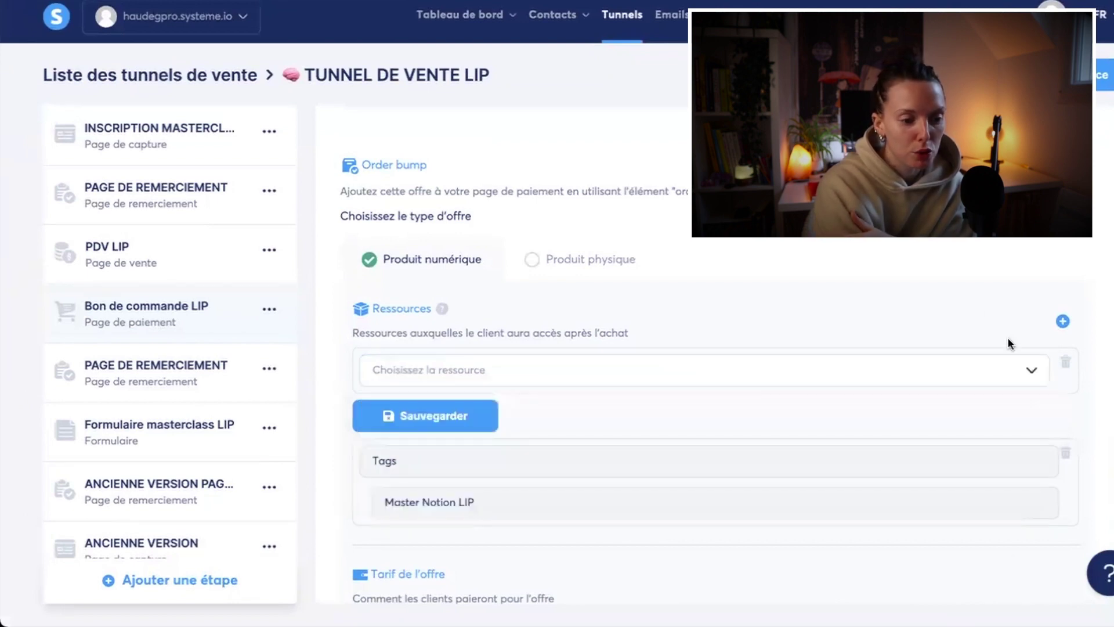
pyautogui.click(1067, 364)
# Review the Bon de commande LIP page's automation rules and open the actions of the Nouvelle vente rule
pyautogui.click(535, 368)
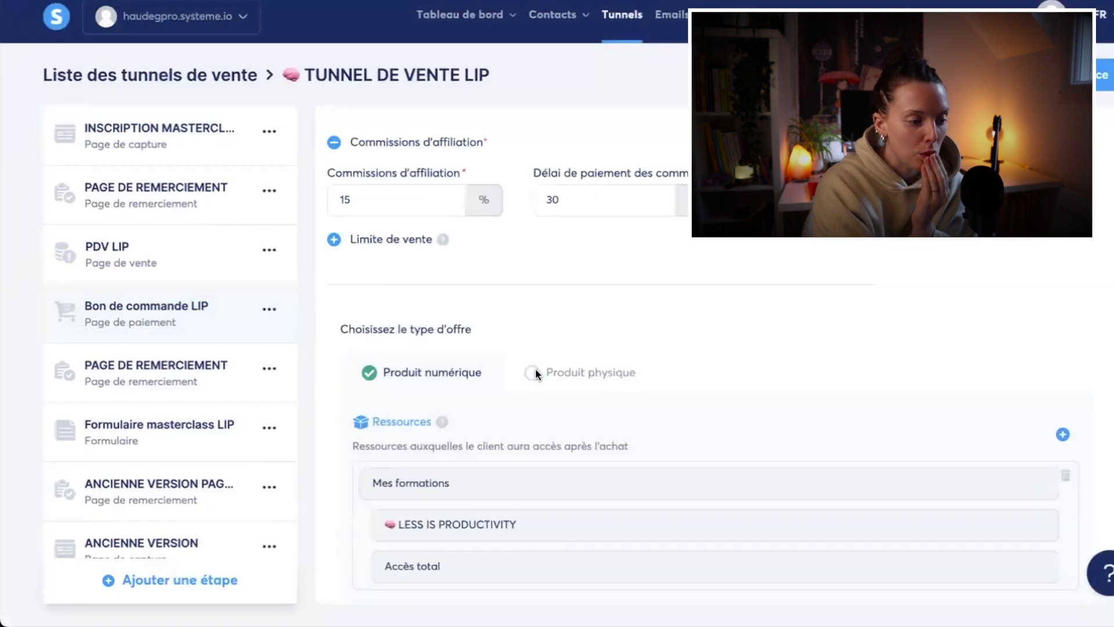
pyautogui.scroll(5, 525, 261)
pyautogui.click(516, 150)
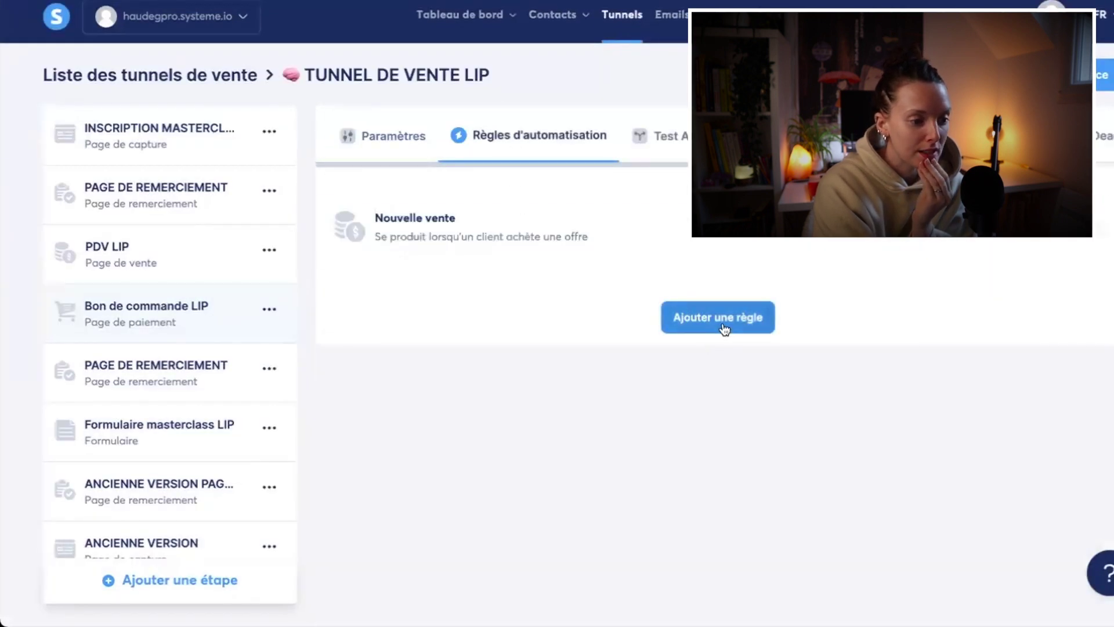
pyautogui.click(724, 329)
pyautogui.click(801, 242)
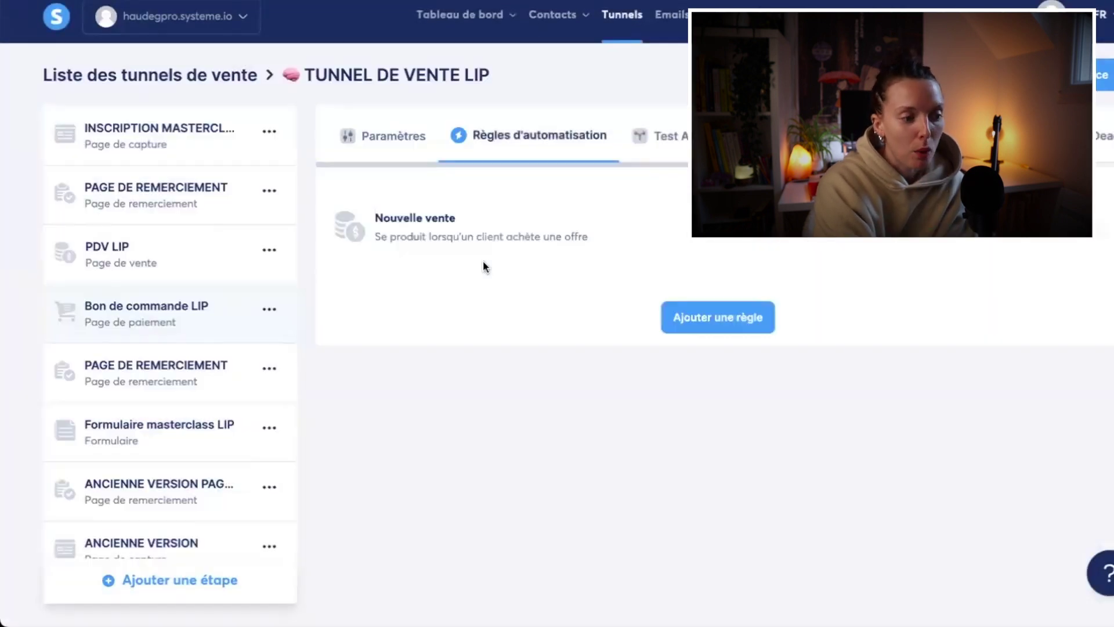
pyautogui.click(516, 249)
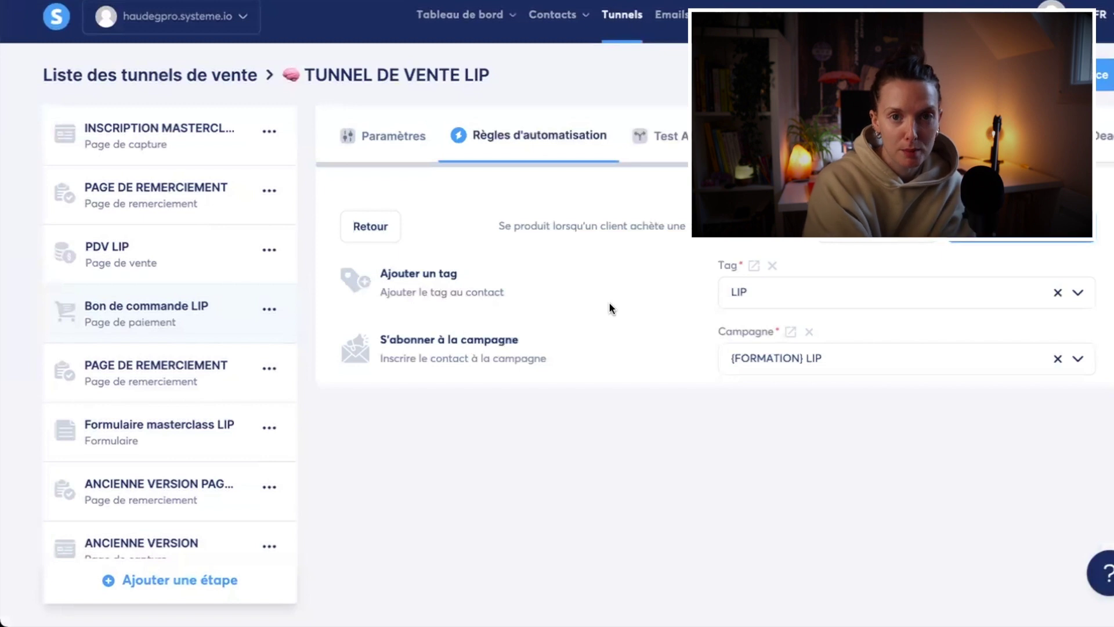
# Try adding an Envoyer un email action to the Nouvelle vente rule, and leave the rule without choosing an email
pyautogui.click(878, 226)
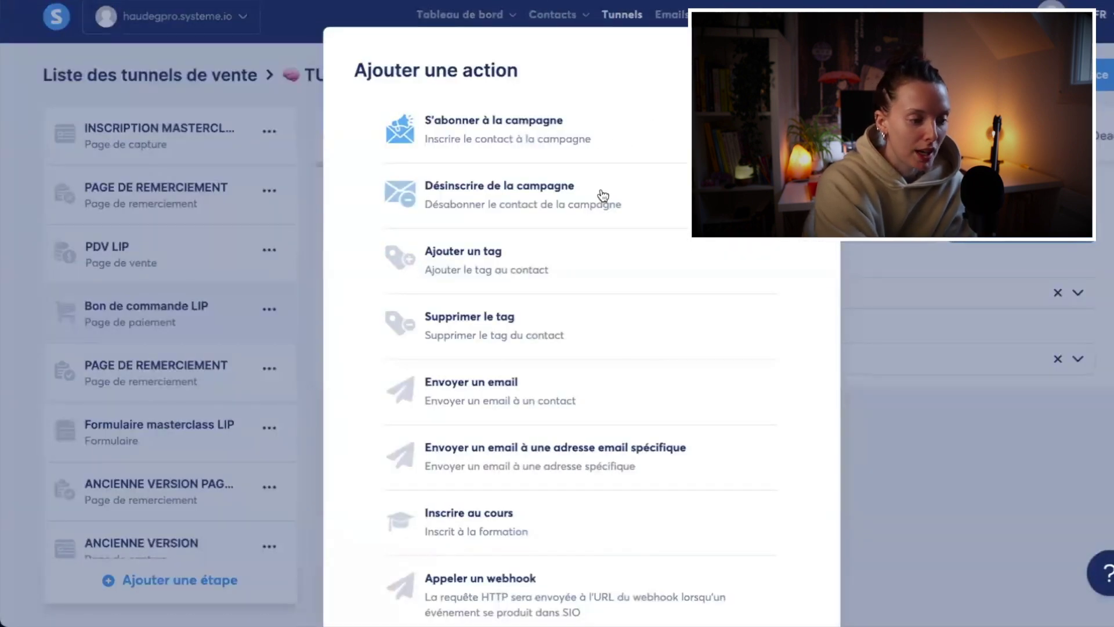
pyautogui.scroll(-2, 658, 376)
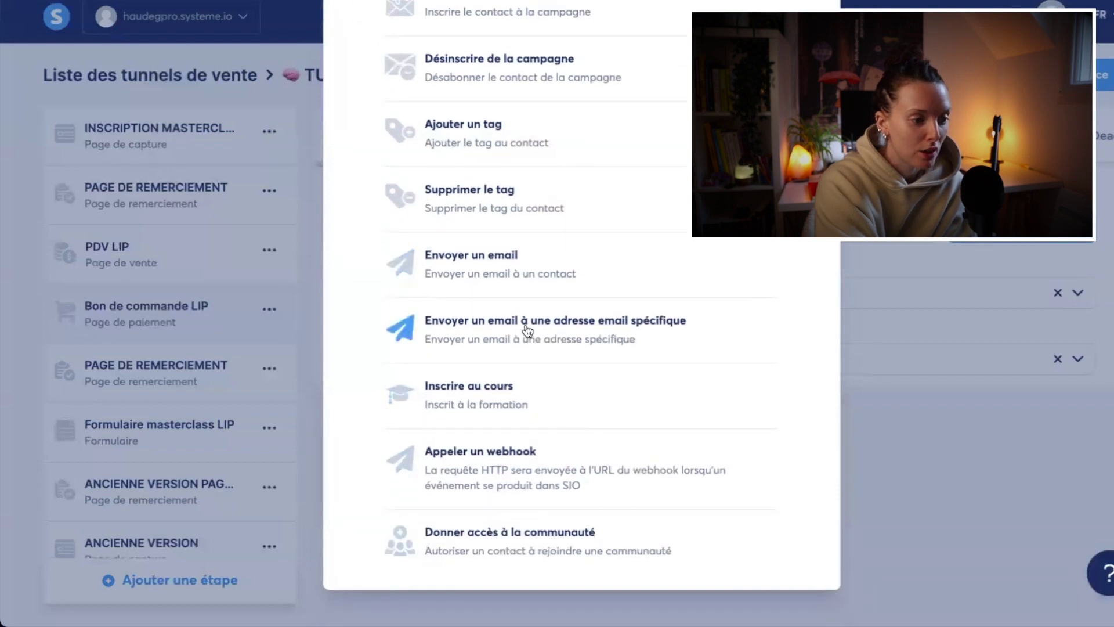
pyautogui.click(512, 256)
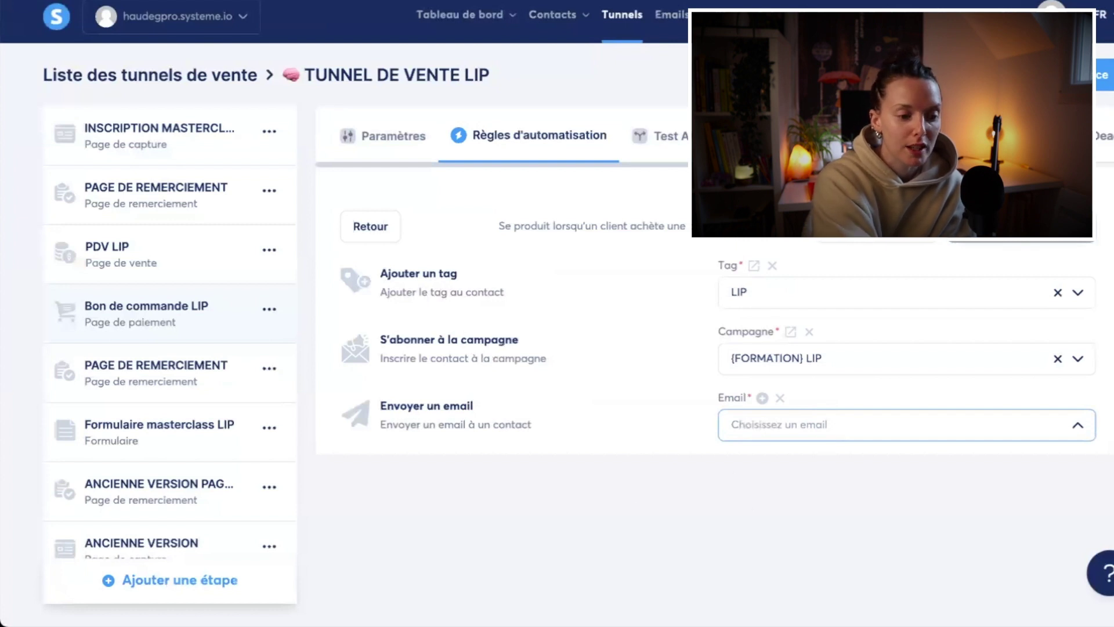
pyautogui.click(898, 470)
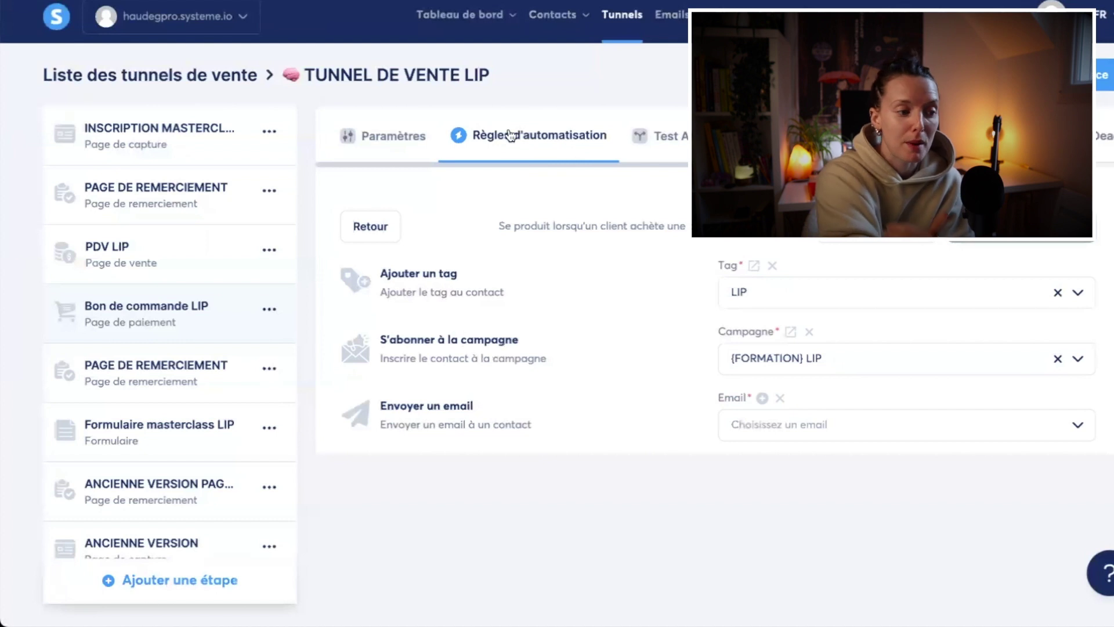
pyautogui.click(444, 138)
pyautogui.click(451, 138)
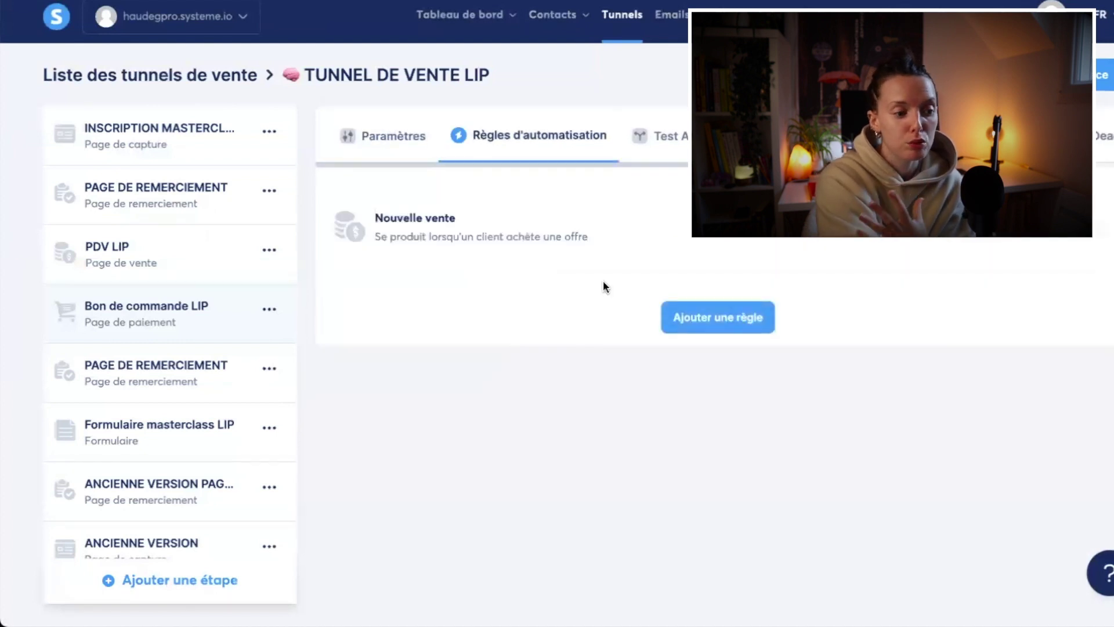
pyautogui.click(603, 242)
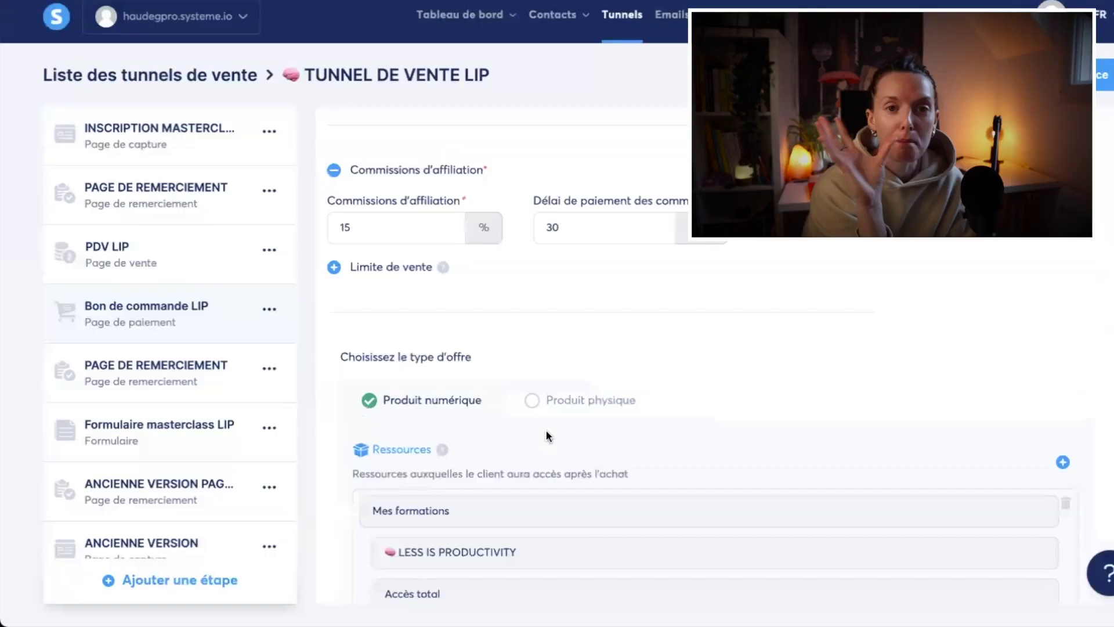
pyautogui.scroll(4, 547, 433)
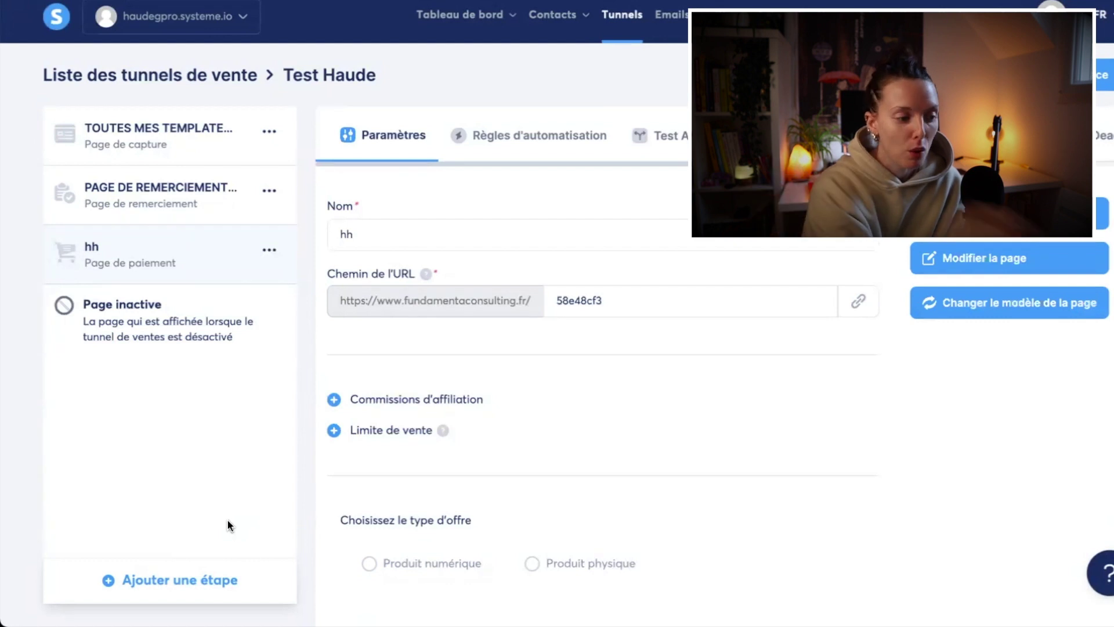
# Add an Upsell step named hh to the Test Haude funnel
pyautogui.click(178, 564)
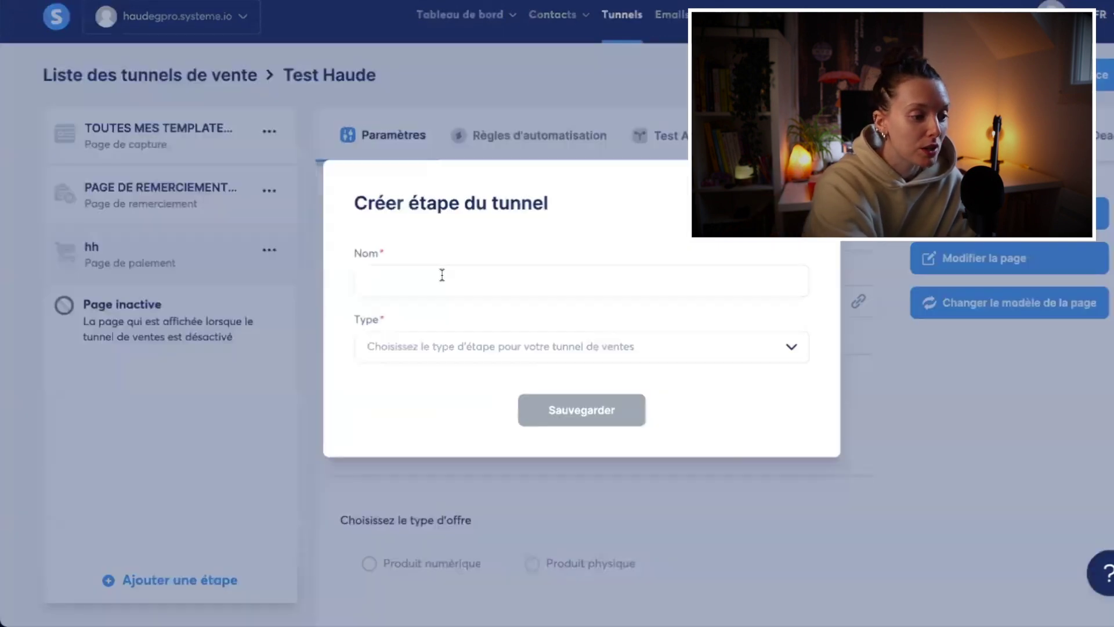
pyautogui.click(440, 269)
pyautogui.write('hh')
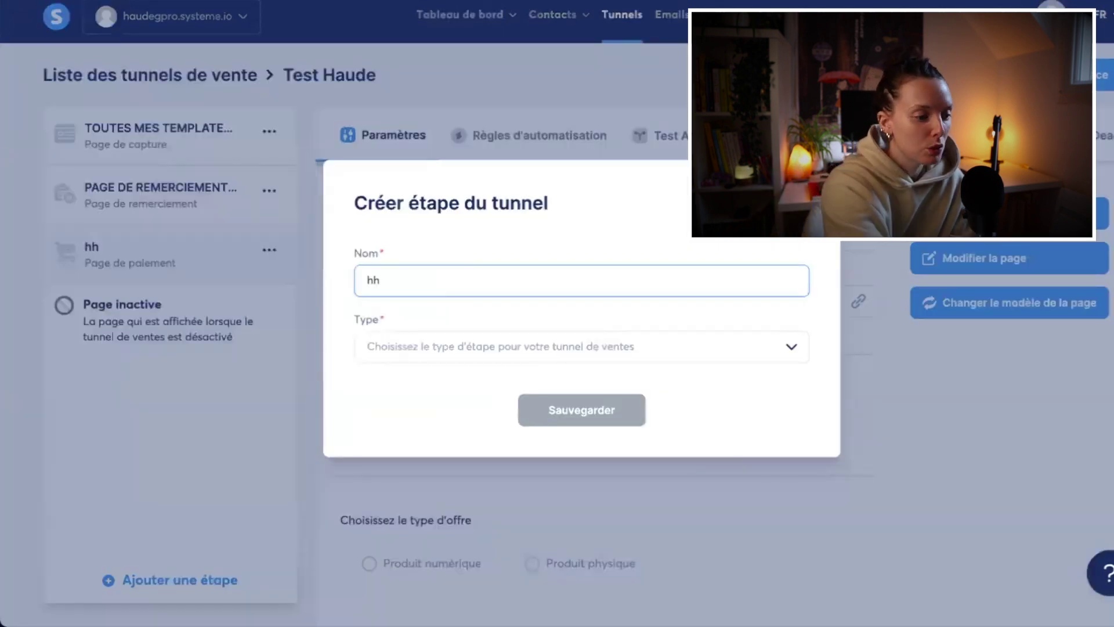
pyautogui.click(452, 344)
pyautogui.scroll(-3, 486, 459)
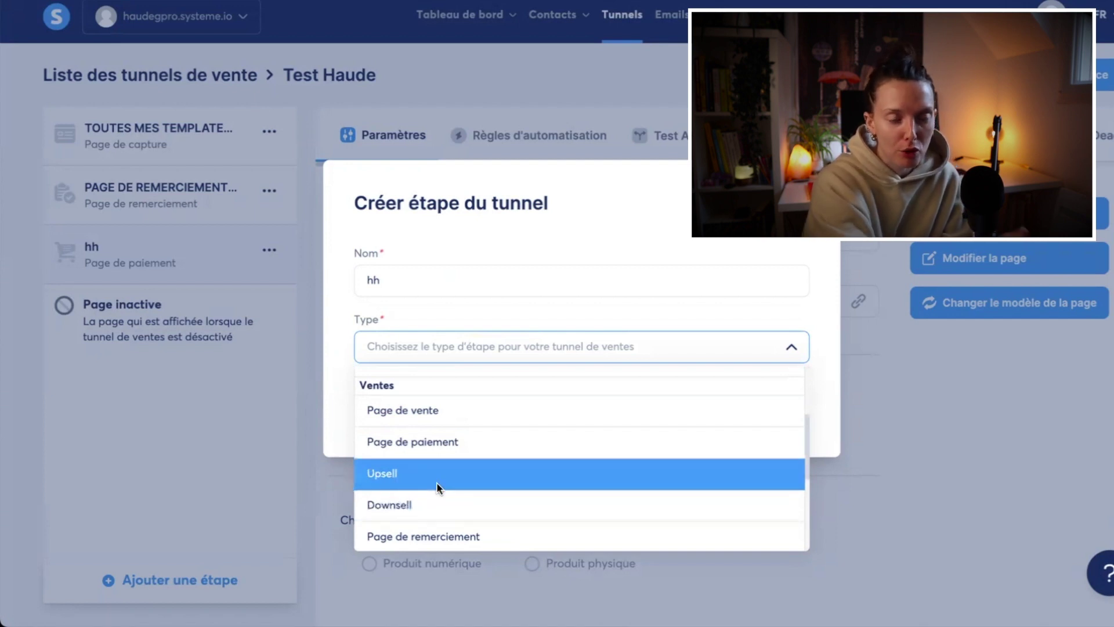
pyautogui.click(447, 465)
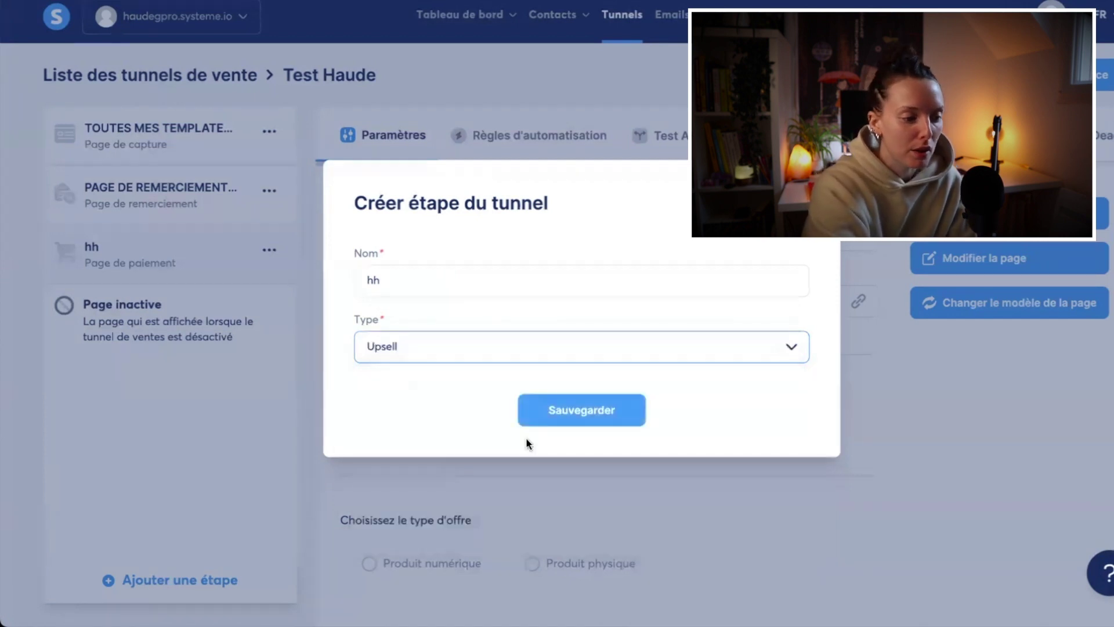
pyautogui.click(578, 409)
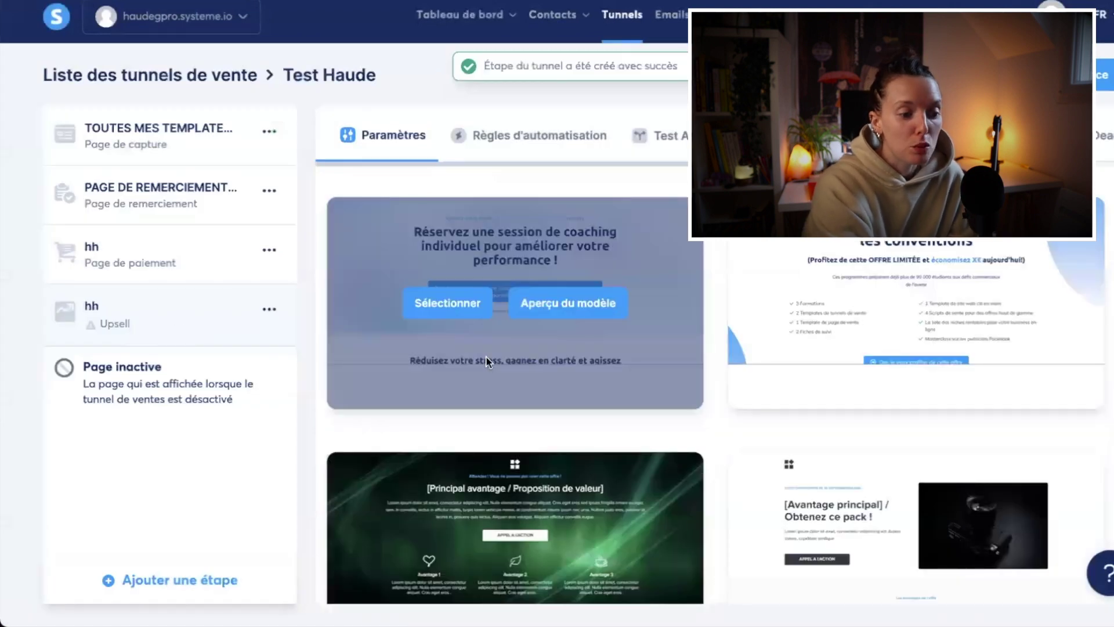
# Browse the upsell page templates and apply the one titled "Réservez une session de coaching individuel pour améliorer votre performance !"
pyautogui.scroll(-10, 607, 405)
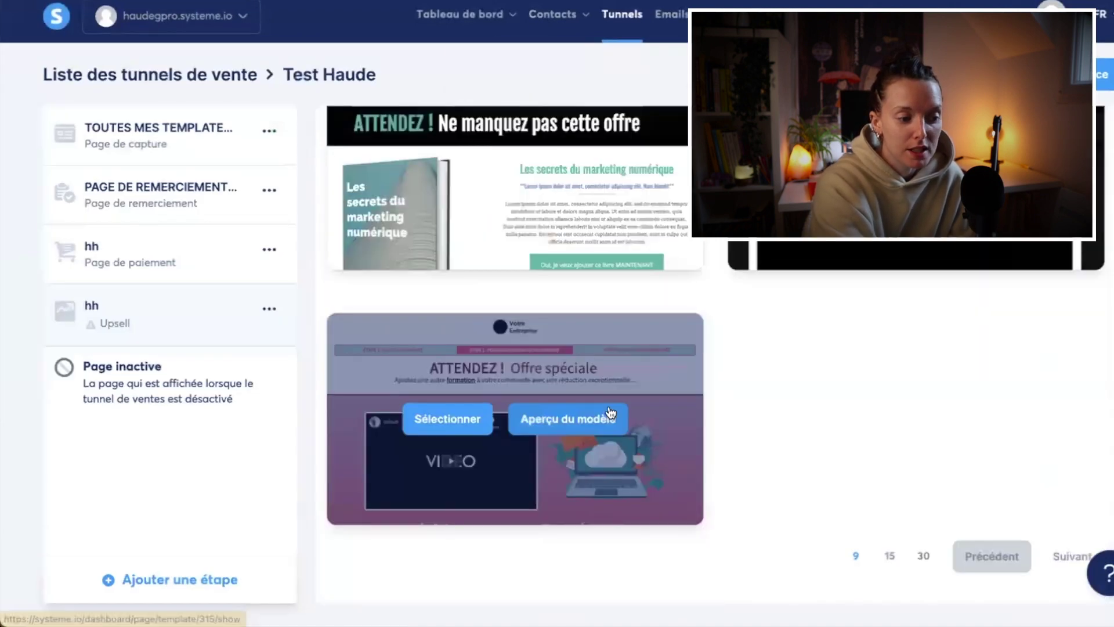
pyautogui.scroll(10, 580, 401)
pyautogui.click(450, 308)
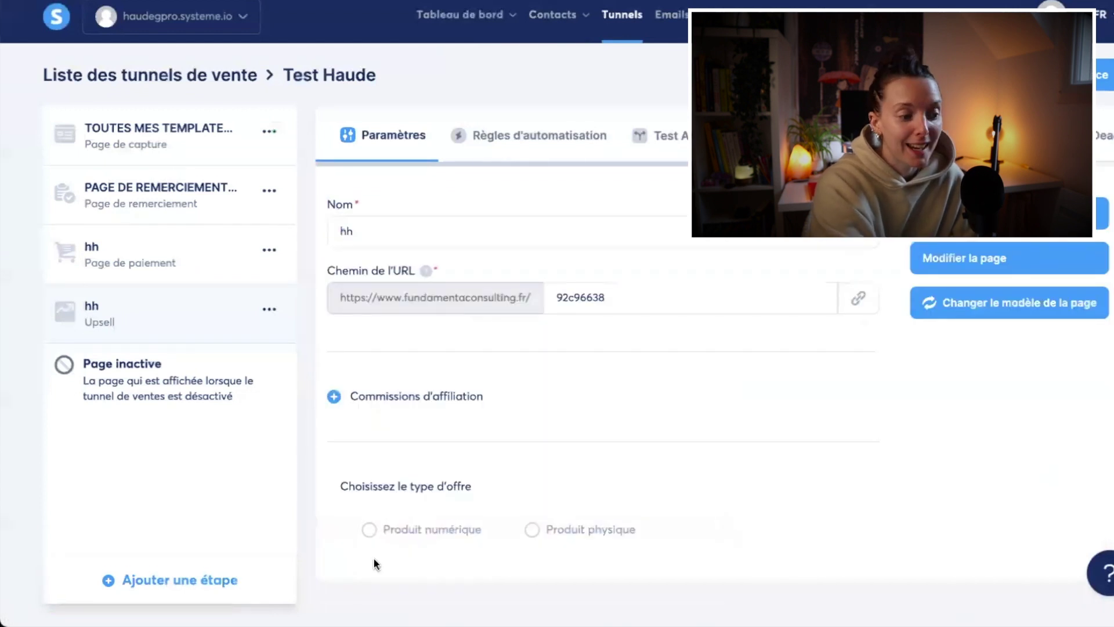
# Set the upsell offer to Produit numérique and save a Mes formations resource for GET YOUR LAUNCH DONE : Le lancement Evergreen with Accès total
pyautogui.click(406, 529)
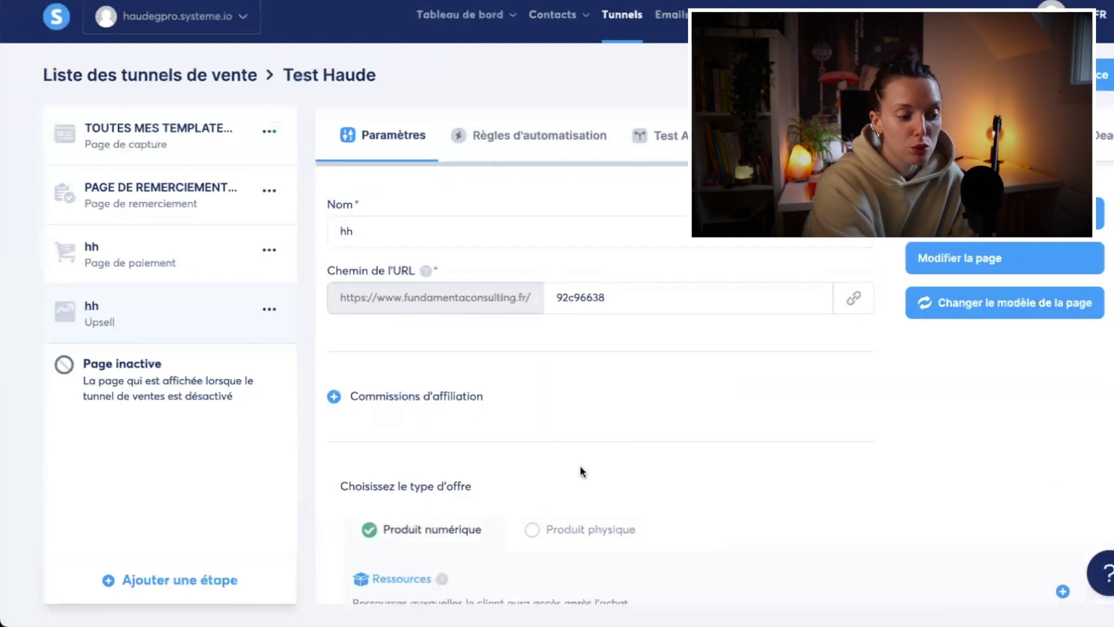
pyautogui.scroll(-3, 580, 465)
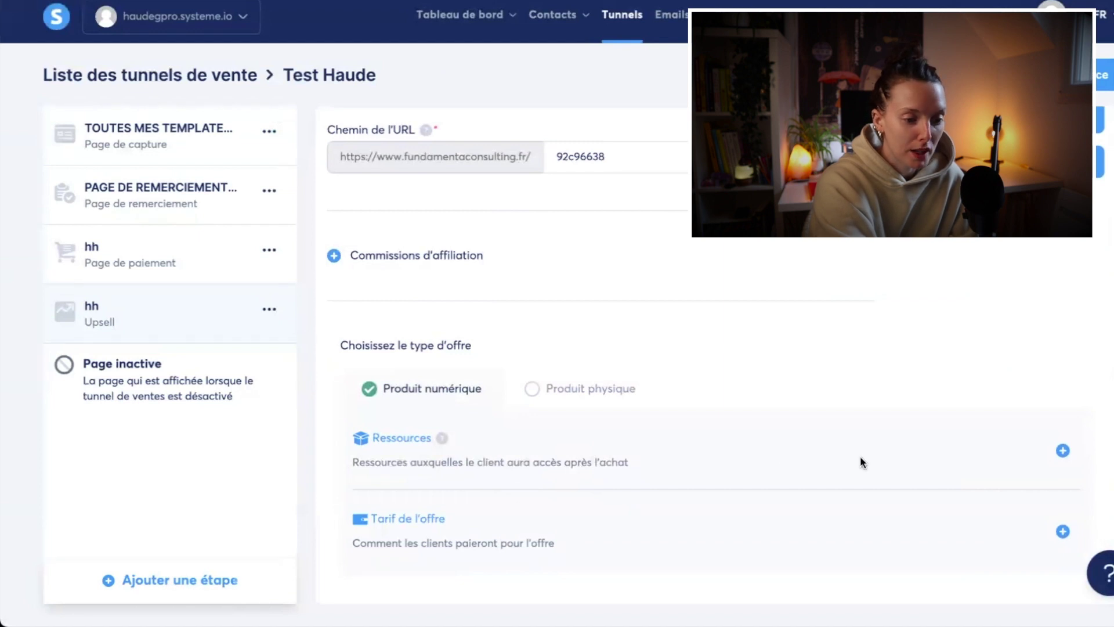
pyautogui.click(1061, 457)
pyautogui.scroll(-2, 534, 464)
pyautogui.click(510, 415)
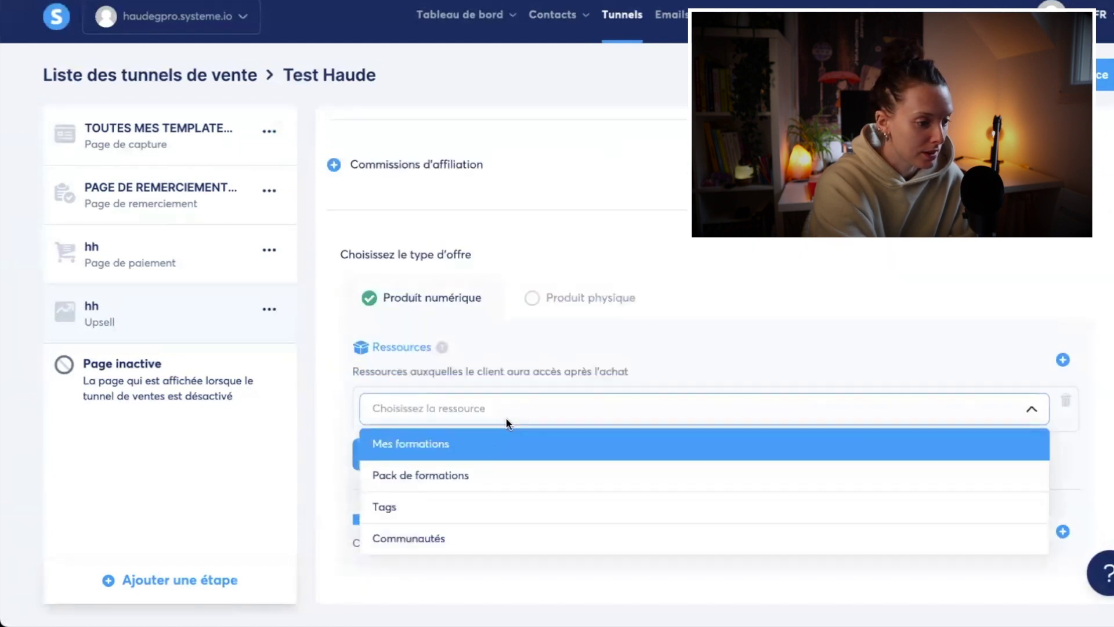
pyautogui.click(476, 444)
pyautogui.click(477, 450)
pyautogui.click(462, 419)
pyautogui.click(446, 491)
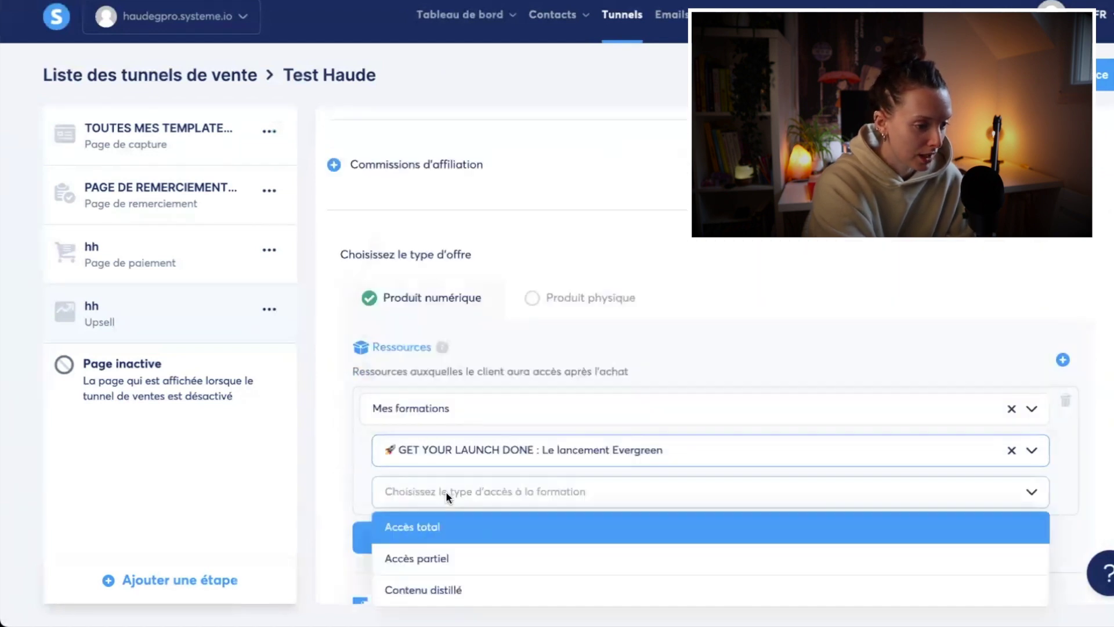
pyautogui.click(483, 523)
pyautogui.scroll(-3, 491, 517)
pyautogui.click(437, 457)
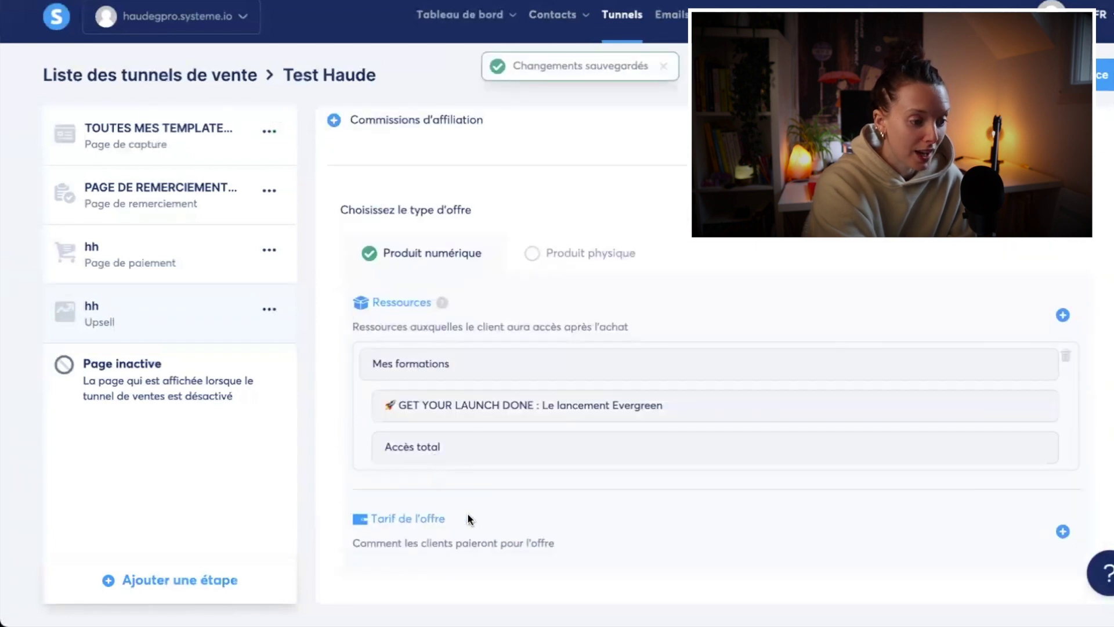
# Add the Paiement unique price plan GET YOUR LAUNCH DONE to the upsell offer and save it
pyautogui.click(1062, 531)
pyautogui.scroll(-2, 535, 482)
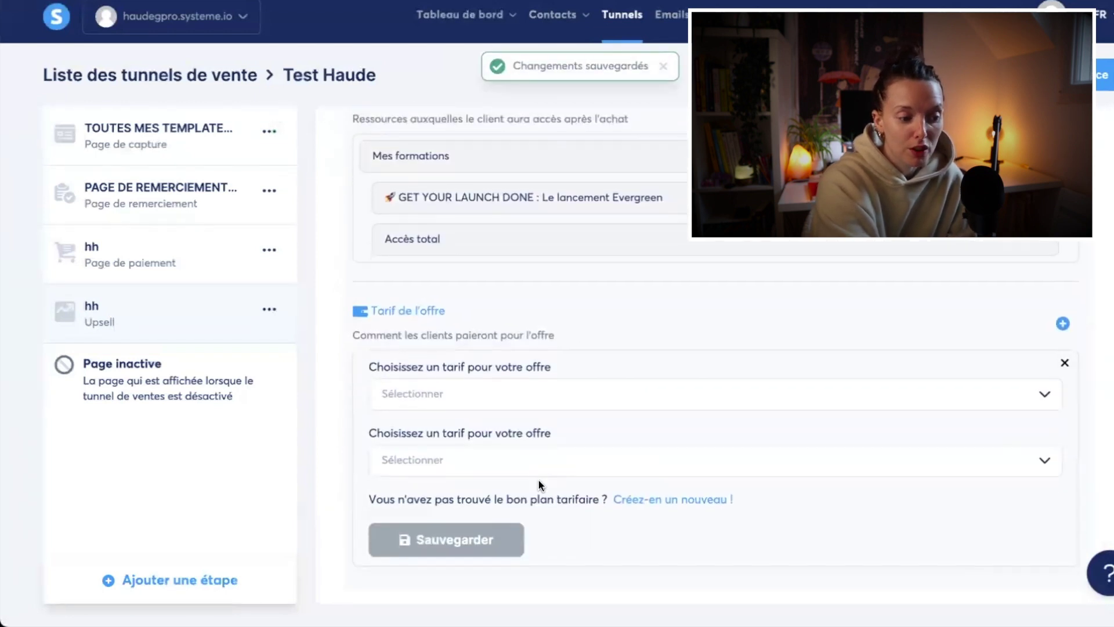
pyautogui.click(514, 383)
pyautogui.click(504, 413)
pyautogui.click(497, 442)
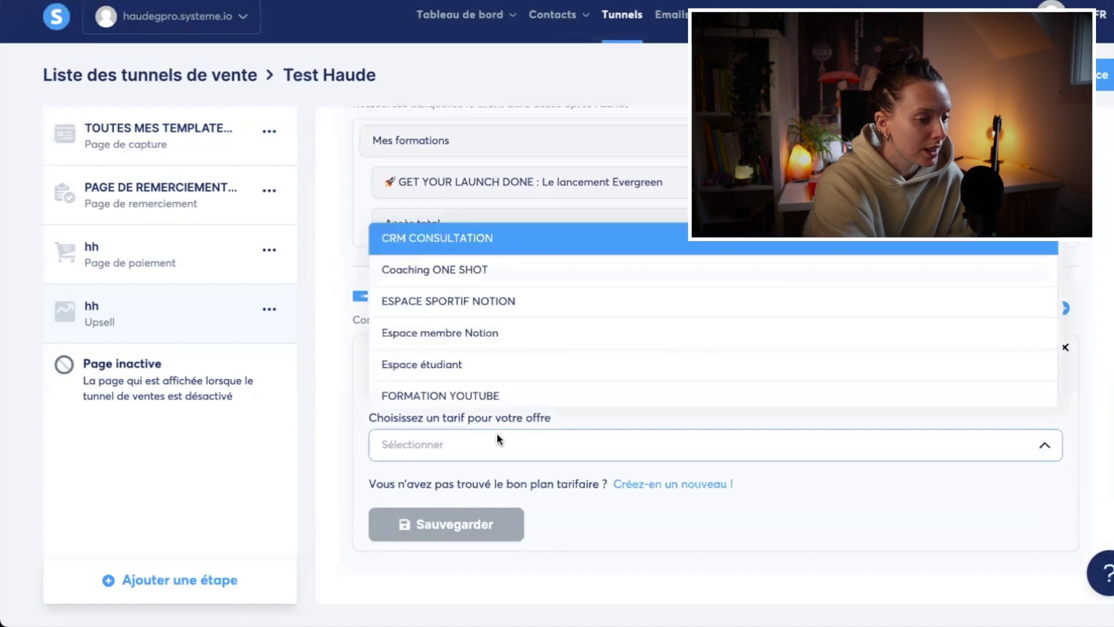
pyautogui.scroll(-1, 517, 328)
pyautogui.scroll(-5, 516, 325)
pyautogui.click(516, 341)
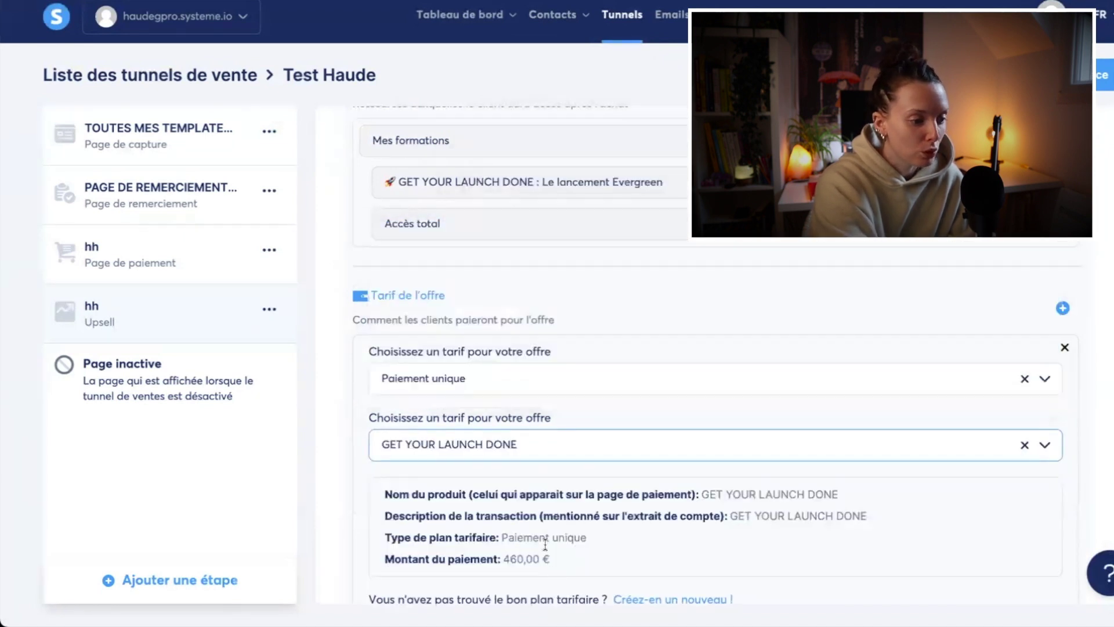
pyautogui.scroll(-2, 608, 499)
pyautogui.click(481, 523)
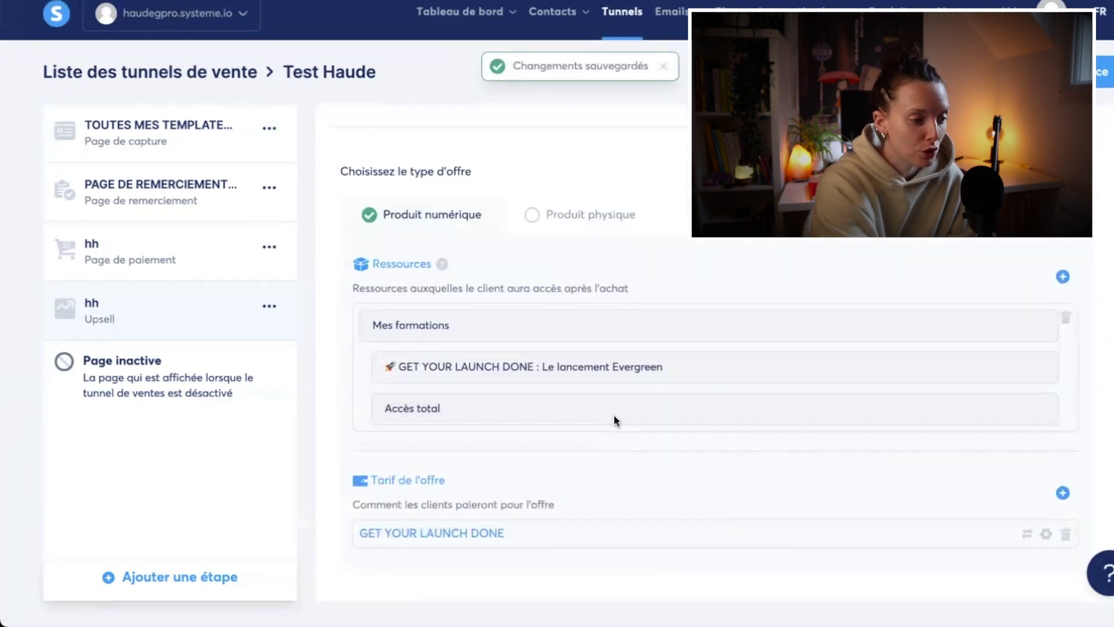
# Open the upsell page for editing and skim through the template's content
pyautogui.scroll(5, 615, 418)
pyautogui.click(994, 260)
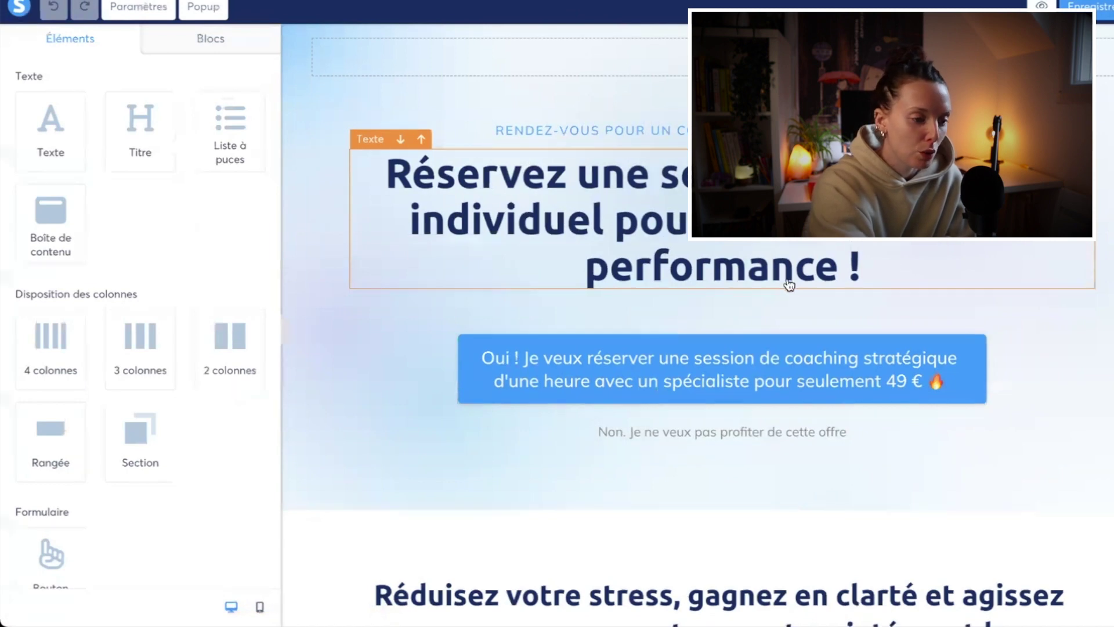
pyautogui.scroll(-15, 789, 283)
pyautogui.scroll(15, 787, 282)
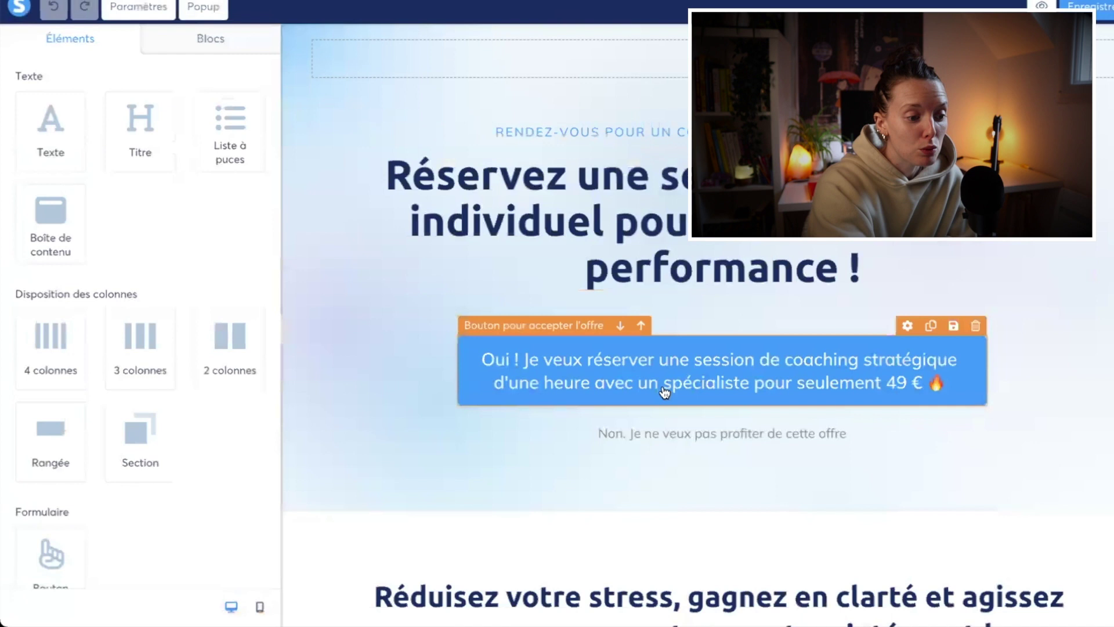
# Inspect the settings of the accept-offer button and the refuse-offer button in the upsell page's first section
pyautogui.click(664, 391)
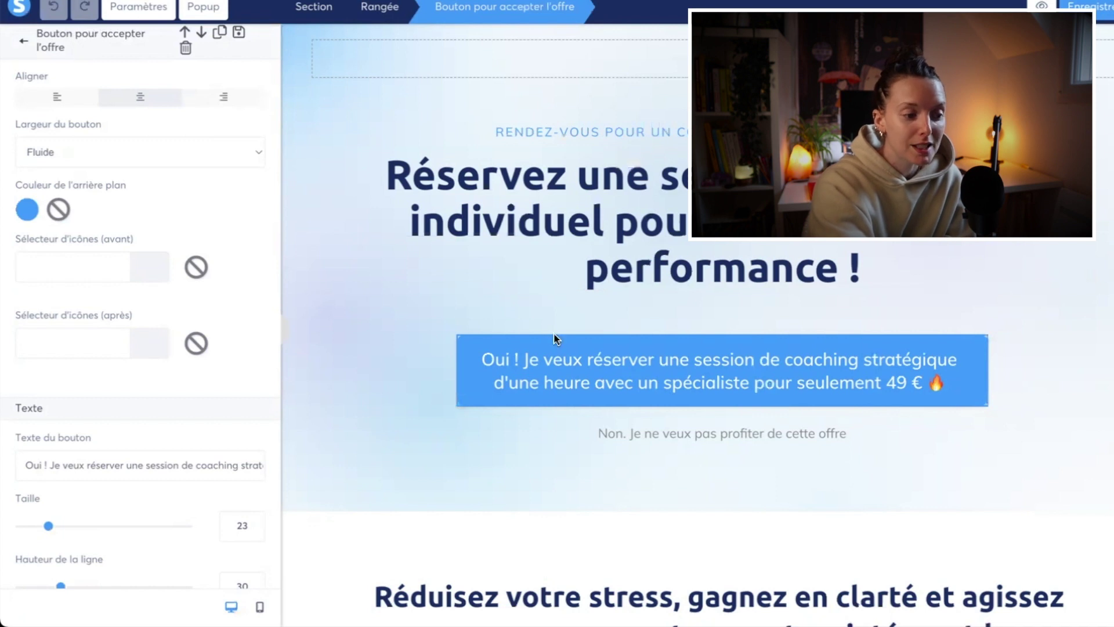
pyautogui.click(706, 402)
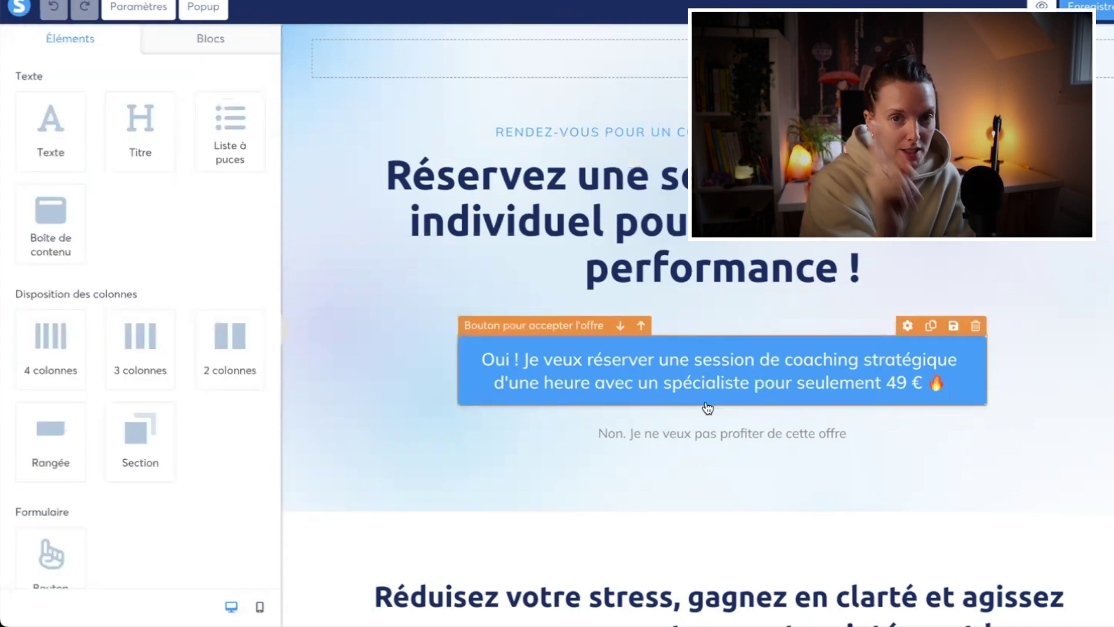
pyautogui.click(717, 449)
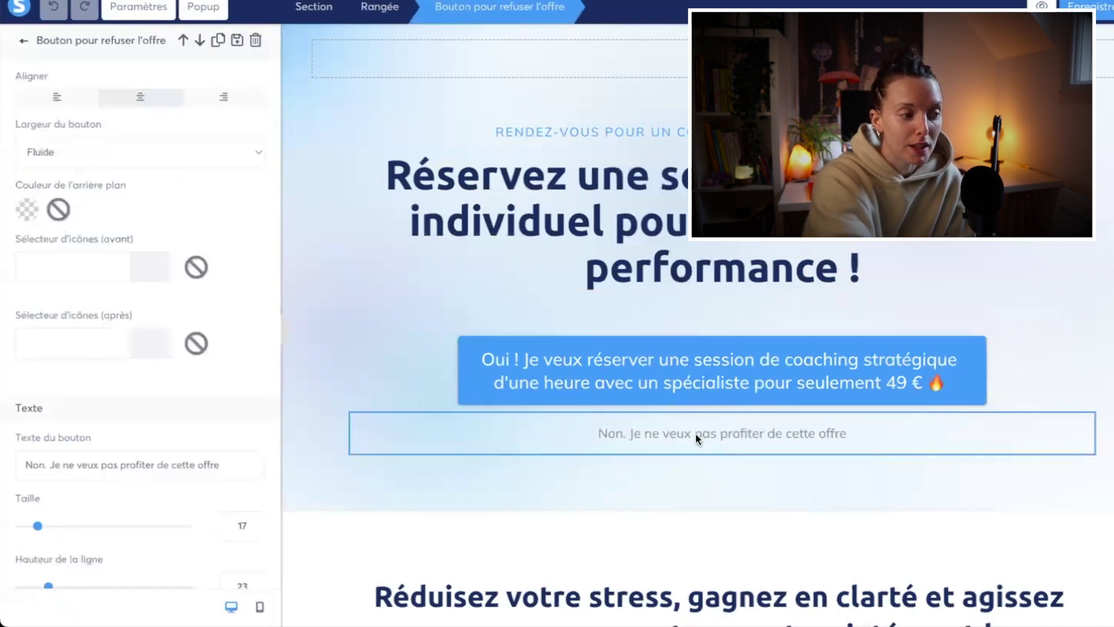
pyautogui.click(696, 434)
pyautogui.click(706, 434)
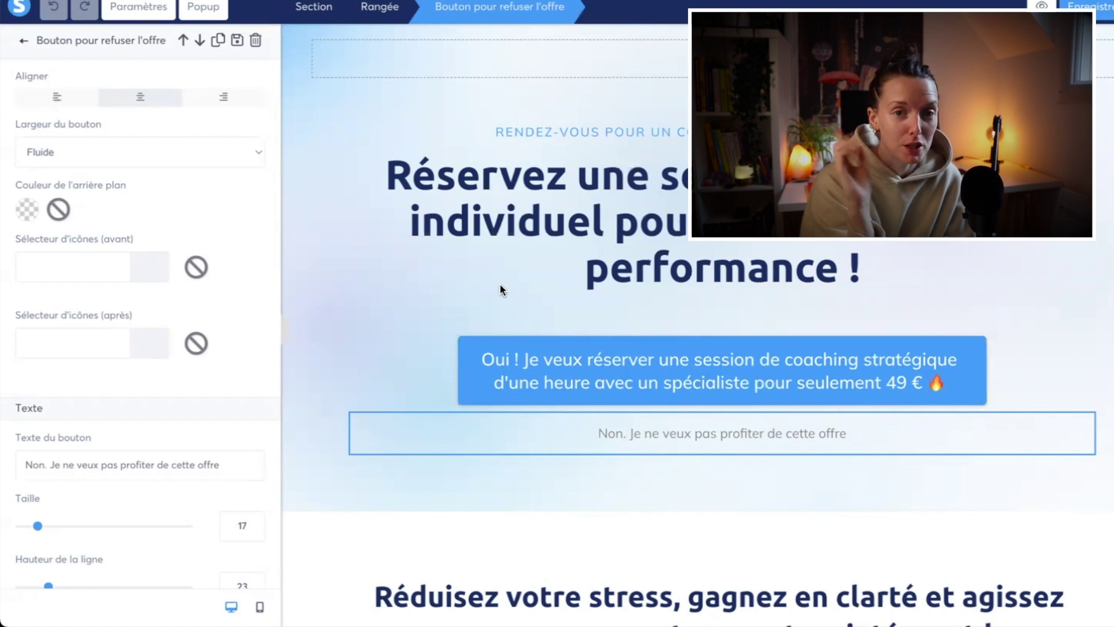
pyautogui.click(594, 498)
# Review the upsell page's sections from the heading down to the closing offer buttons
pyautogui.scroll(-3, 670, 464)
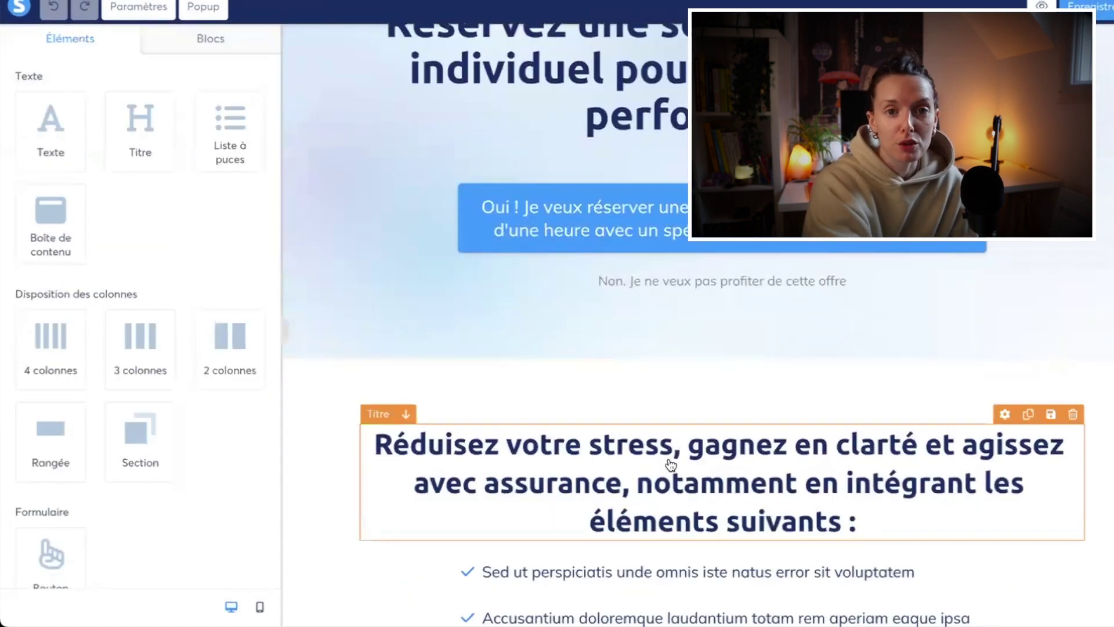
pyautogui.scroll(3, 671, 465)
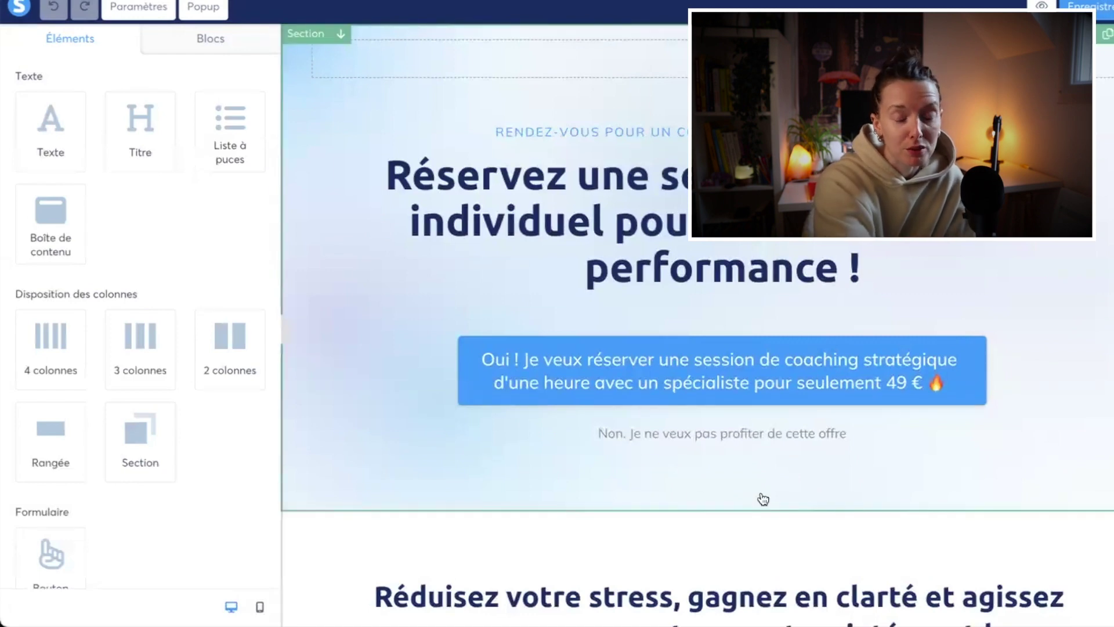
pyautogui.scroll(-10, 764, 499)
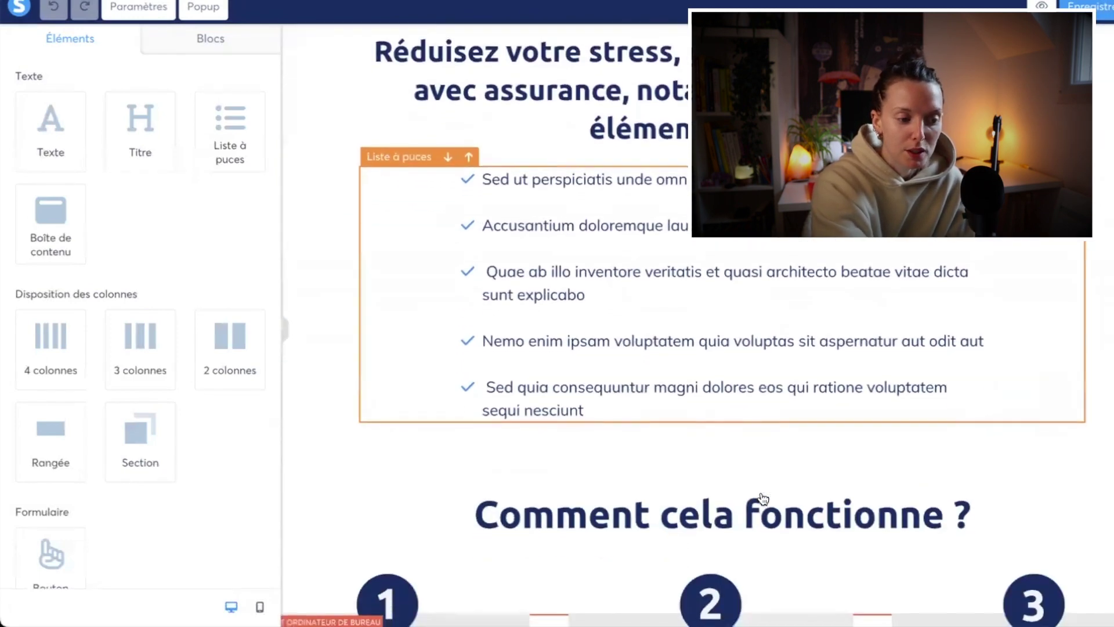
pyautogui.scroll(-8, 765, 494)
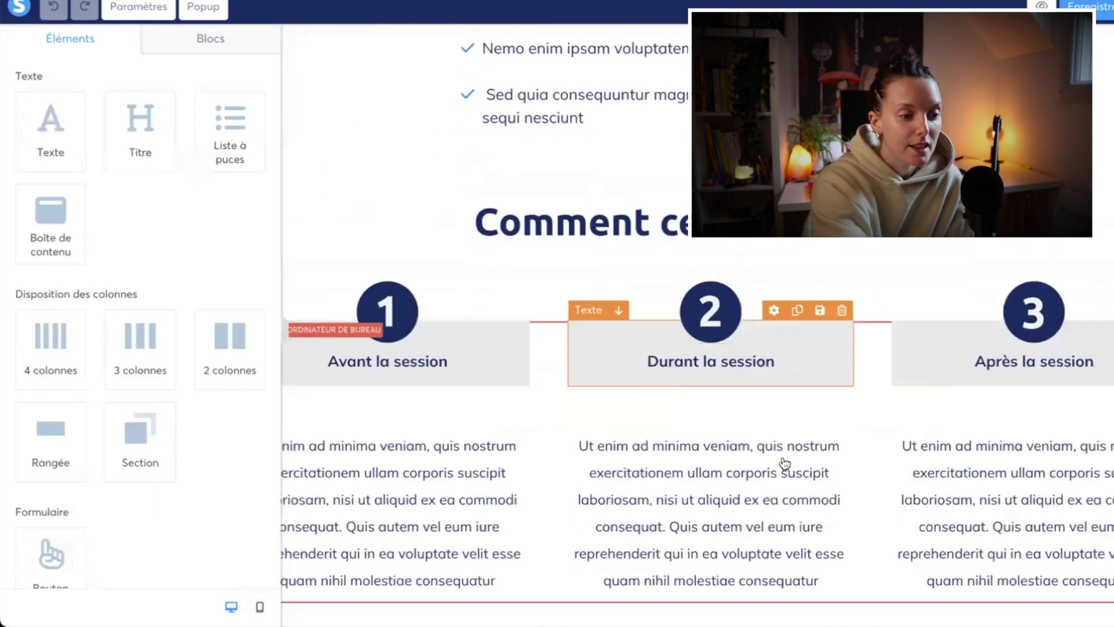
pyautogui.scroll(-5, 783, 462)
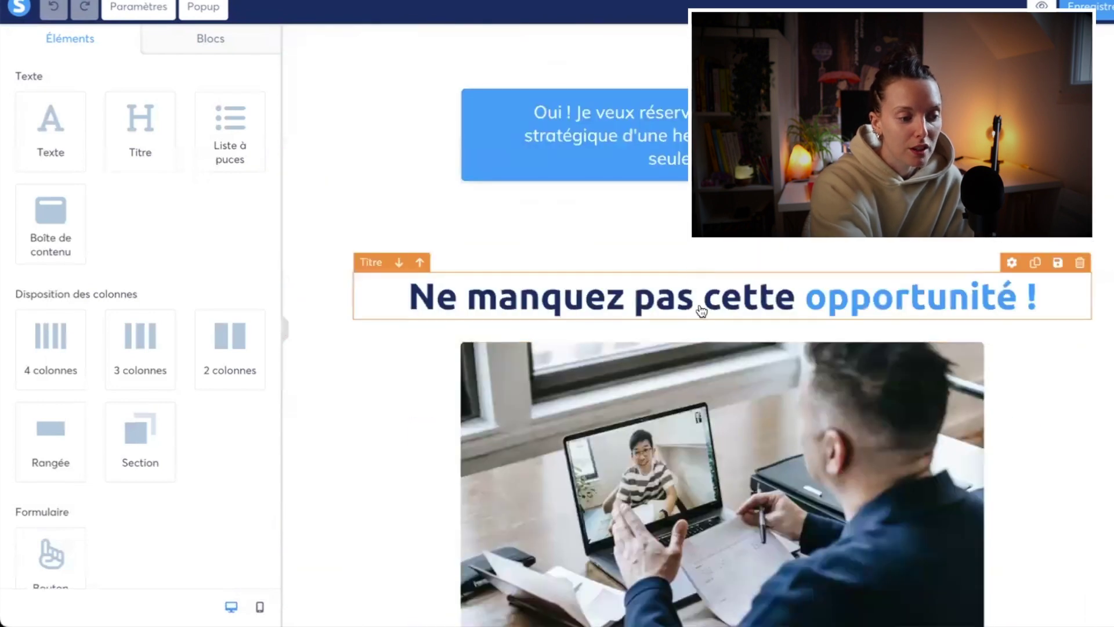
pyautogui.scroll(-8, 701, 311)
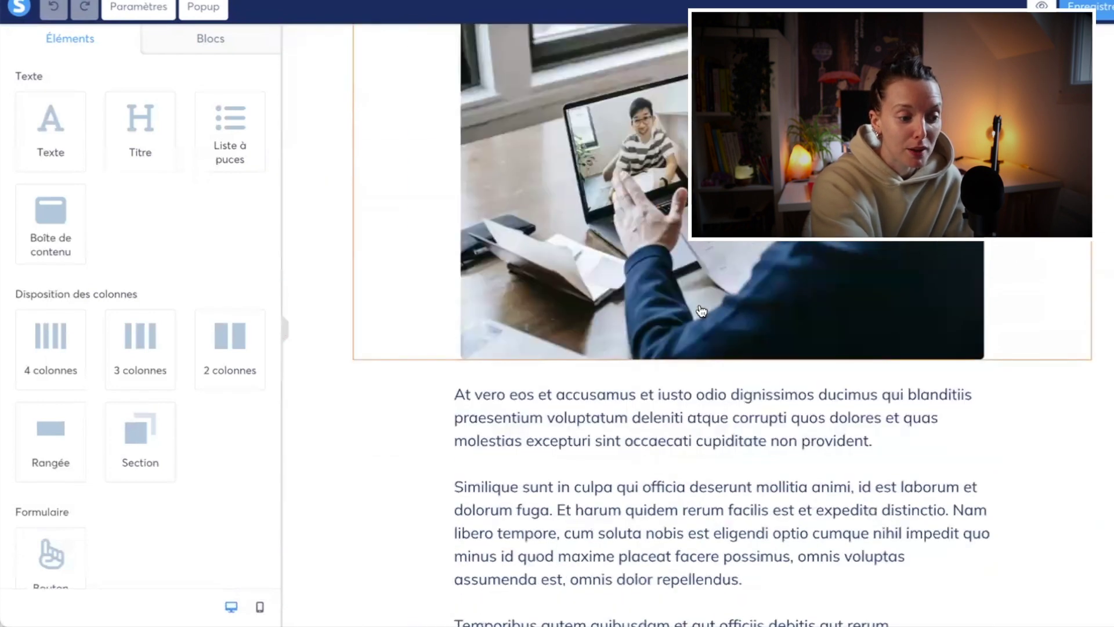
pyautogui.scroll(-10, 701, 311)
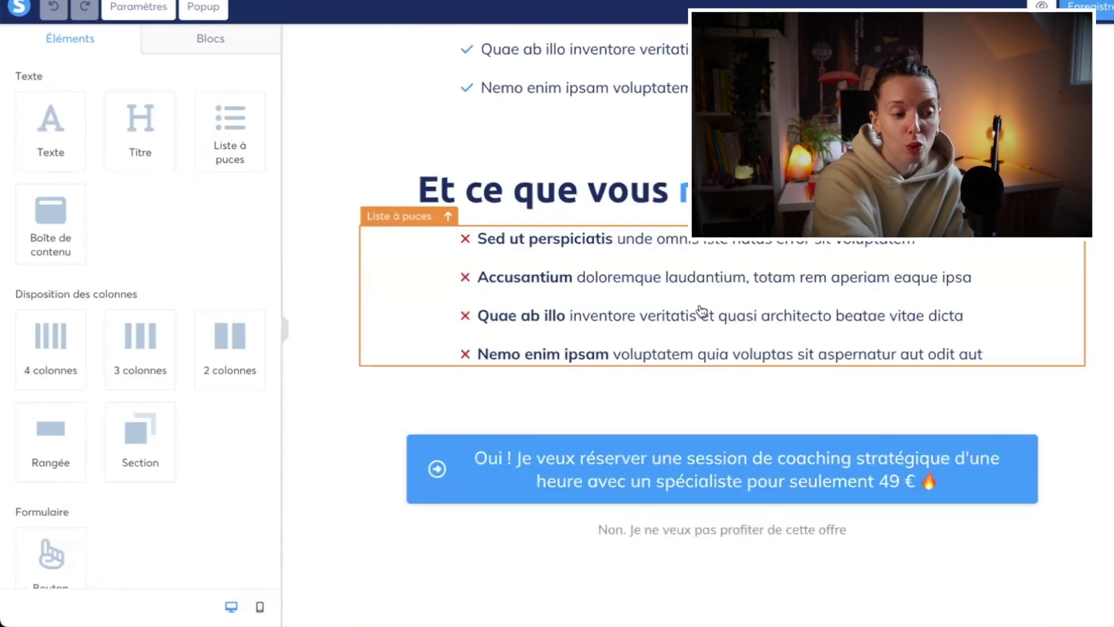
pyautogui.scroll(20, 702, 311)
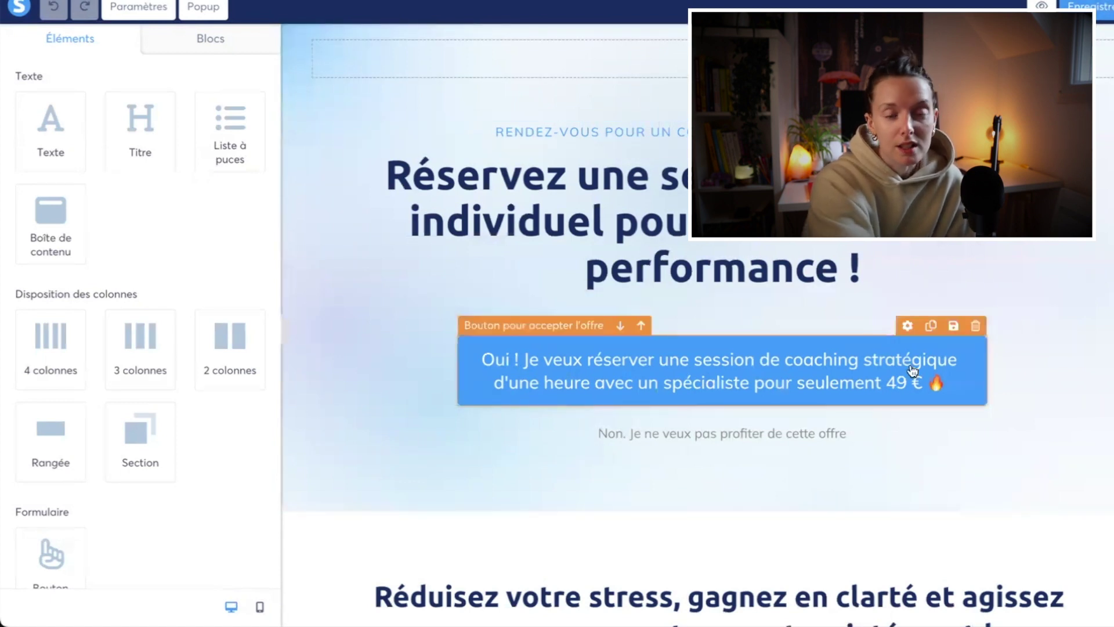
# Examine the accept-offer button's text, border and shadow settings, and find the Paiement elements available for the upsell page
pyautogui.click(881, 382)
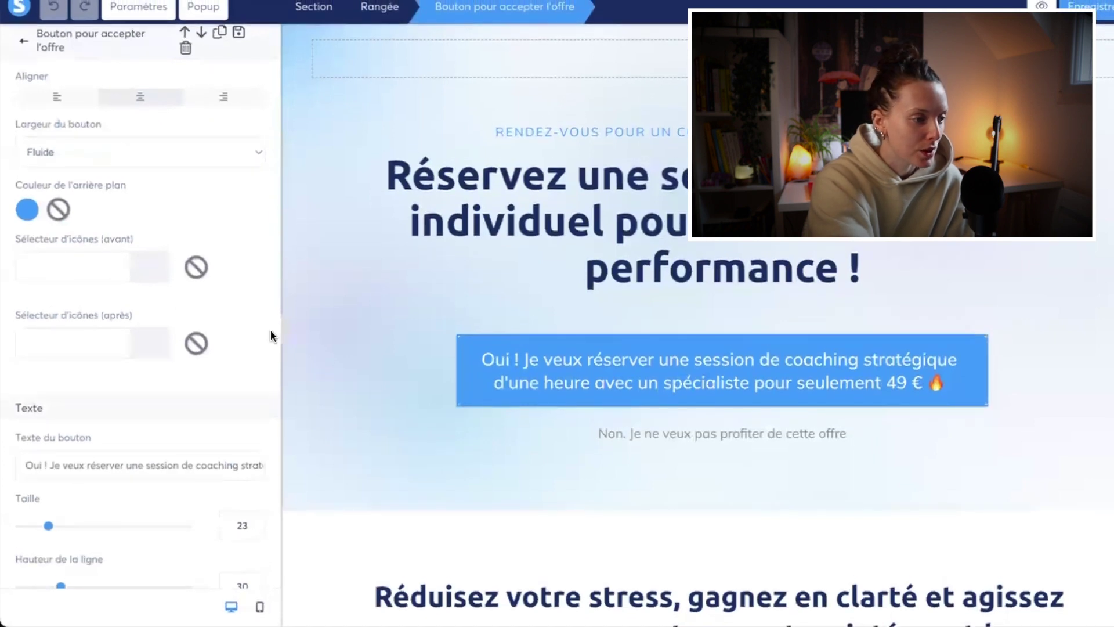
pyautogui.scroll(-5, 229, 318)
pyautogui.scroll(-7, 148, 349)
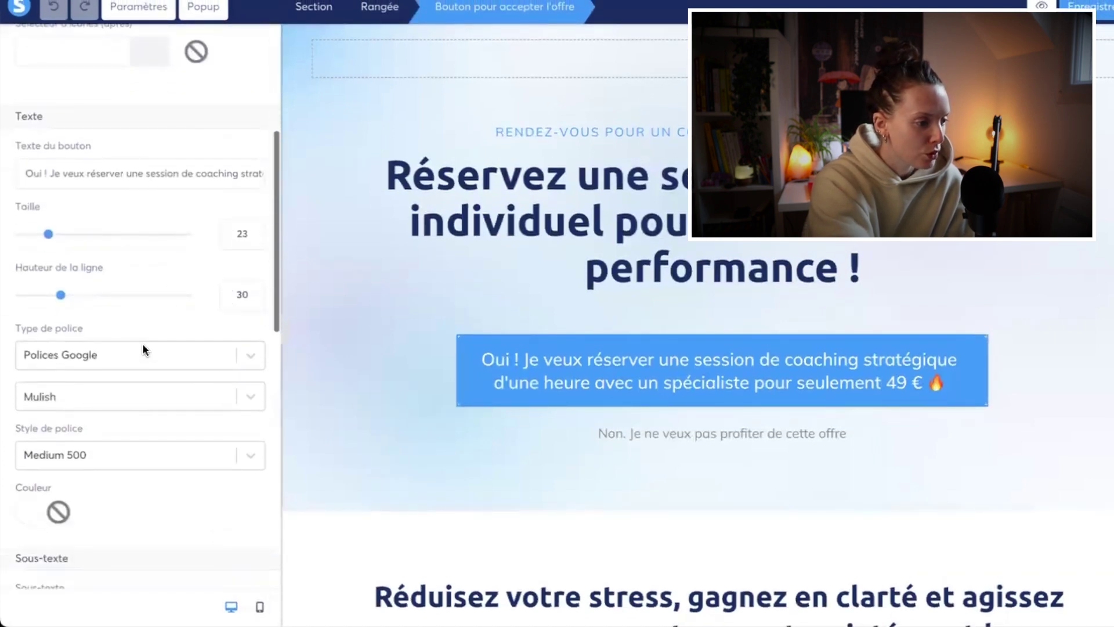
pyautogui.scroll(-4, 149, 352)
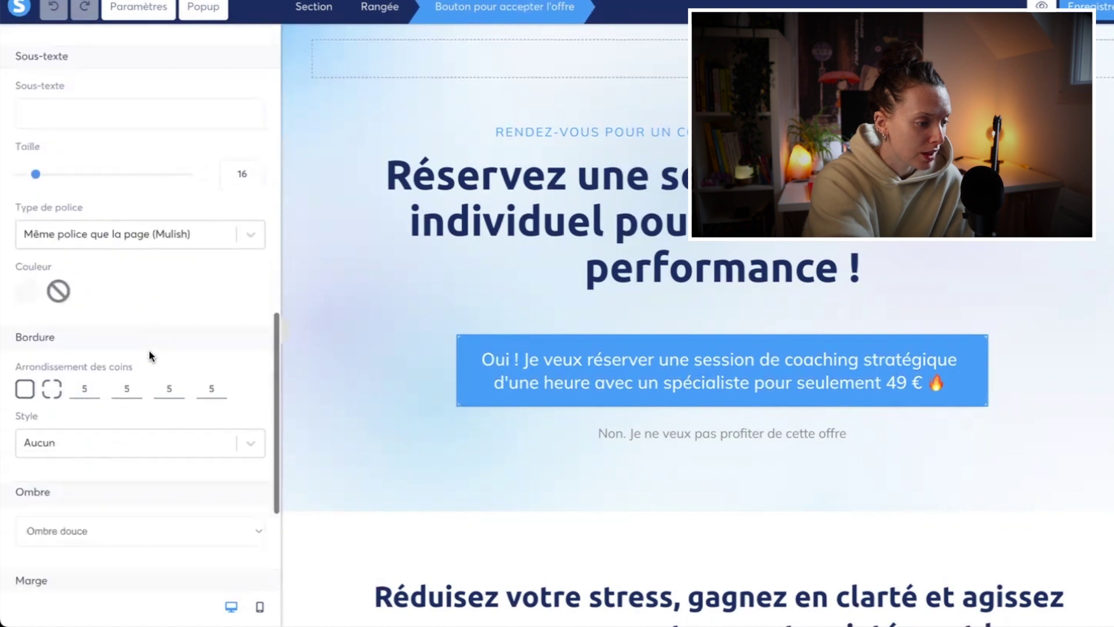
pyautogui.click(305, 462)
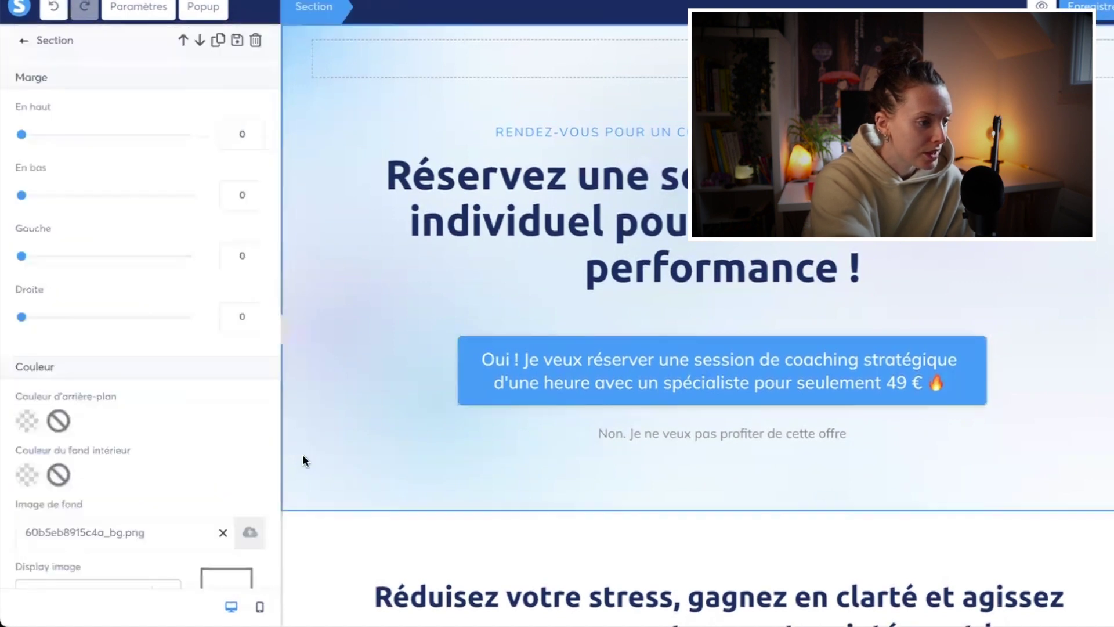
pyautogui.click(26, 48)
pyautogui.scroll(-6, 210, 242)
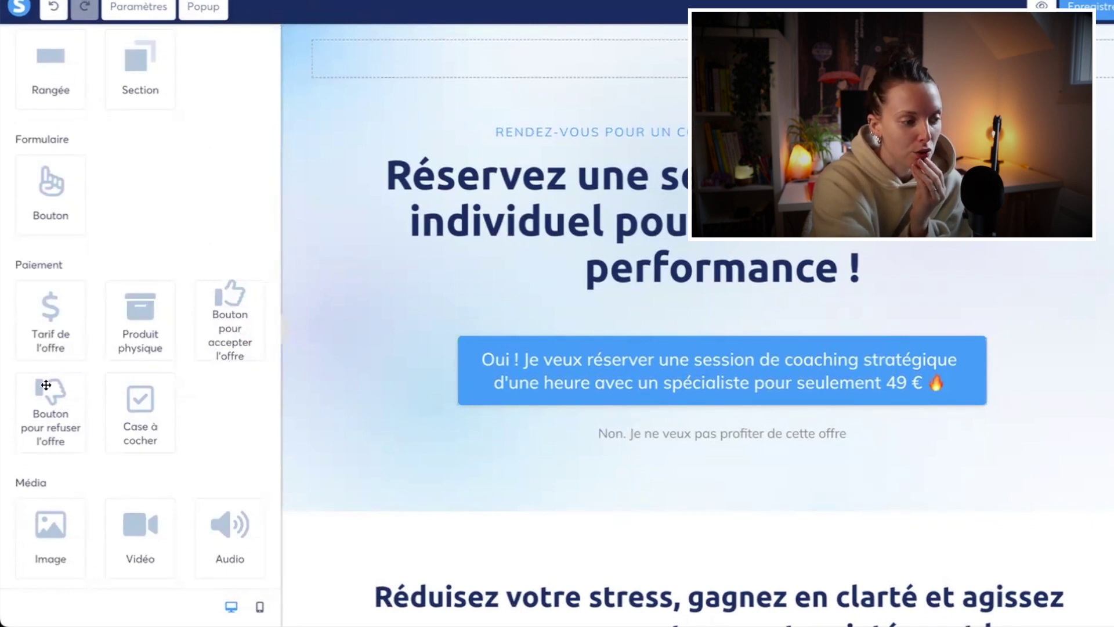
# Check the settings of the upsell page's accept-offer and refuse-offer buttons, including border and spacing, and return to the funnel
pyautogui.click(591, 364)
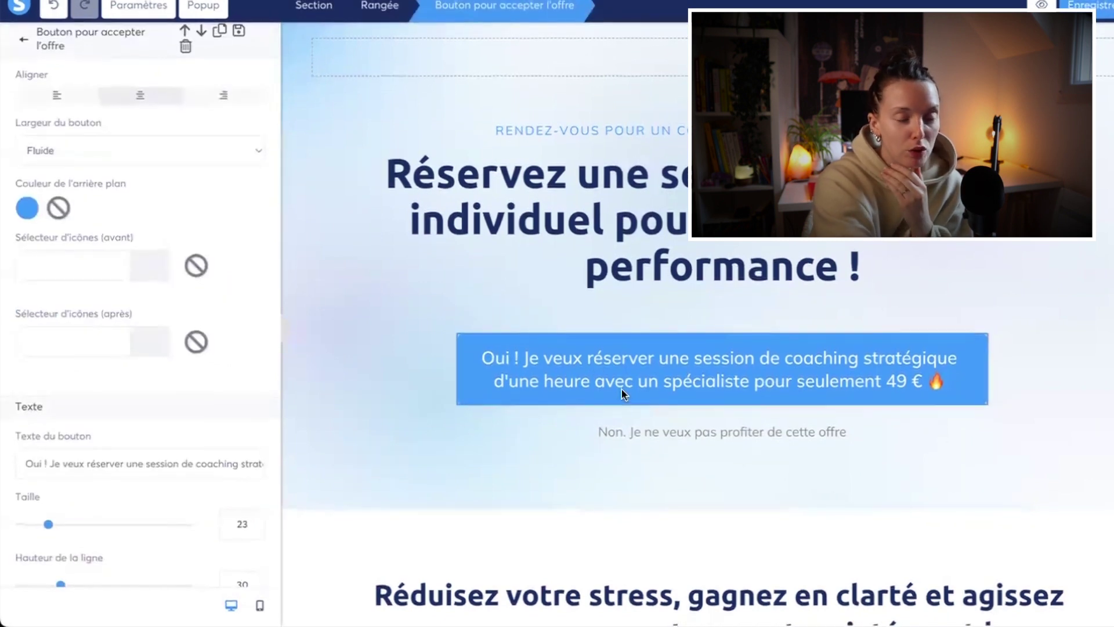
pyautogui.click(697, 451)
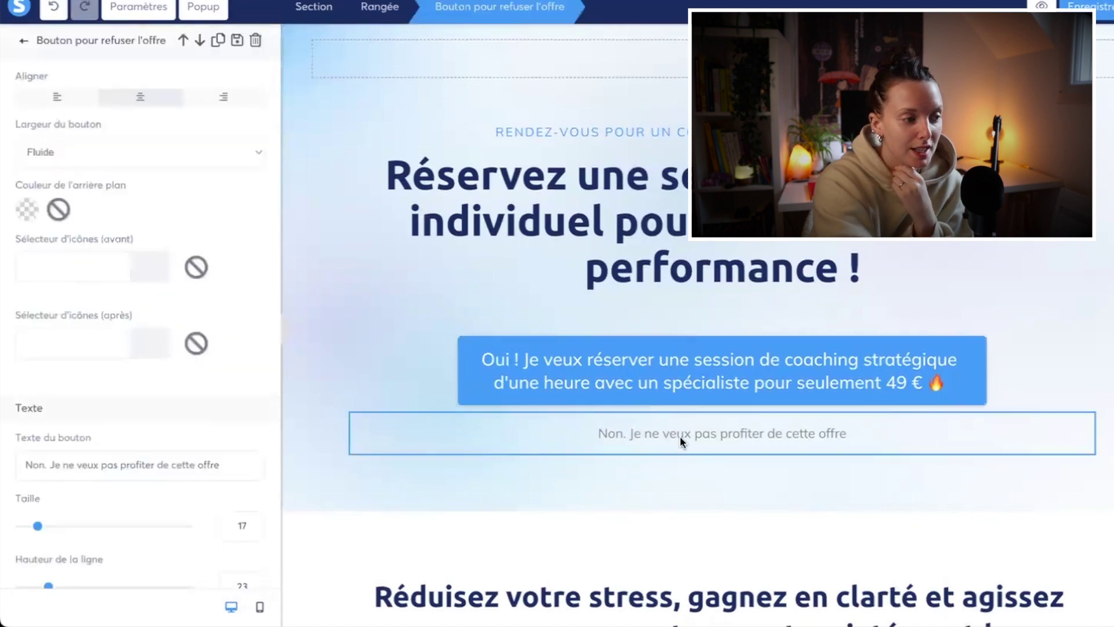
pyautogui.scroll(-6, 89, 319)
pyautogui.scroll(-8, 176, 415)
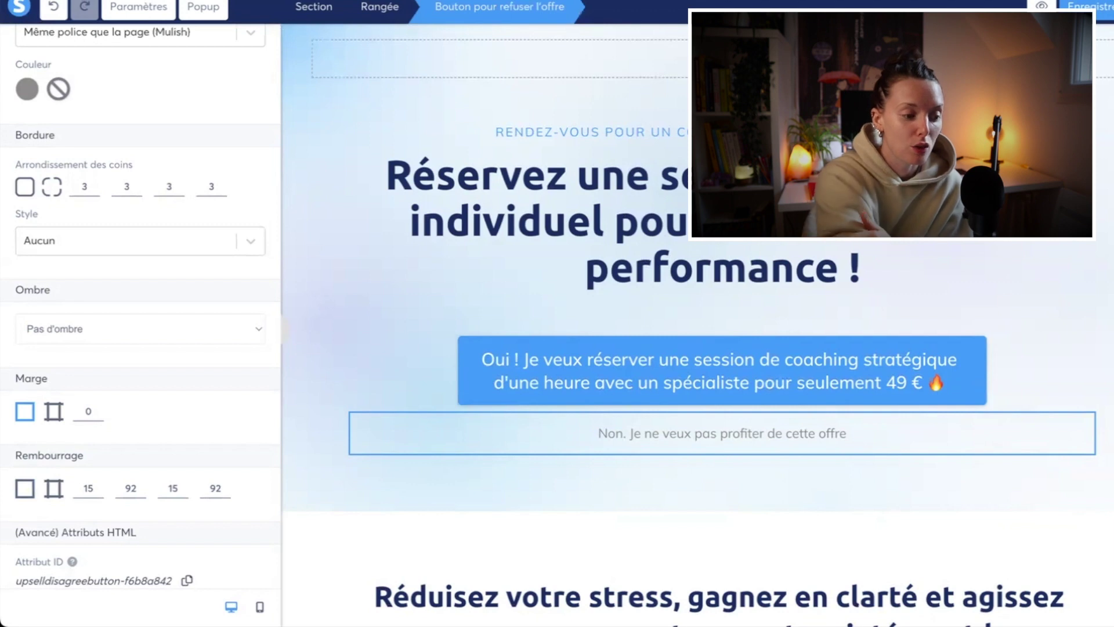
pyautogui.click(1103, 7)
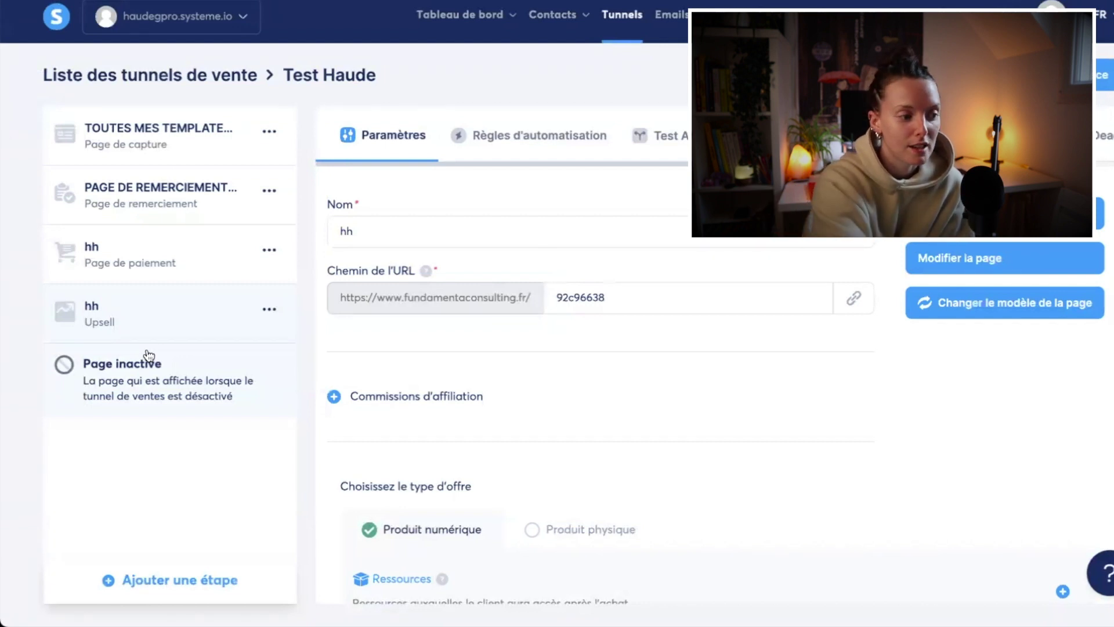
# Add a new funnel step named "hh" with the Downsell type
pyautogui.click(176, 577)
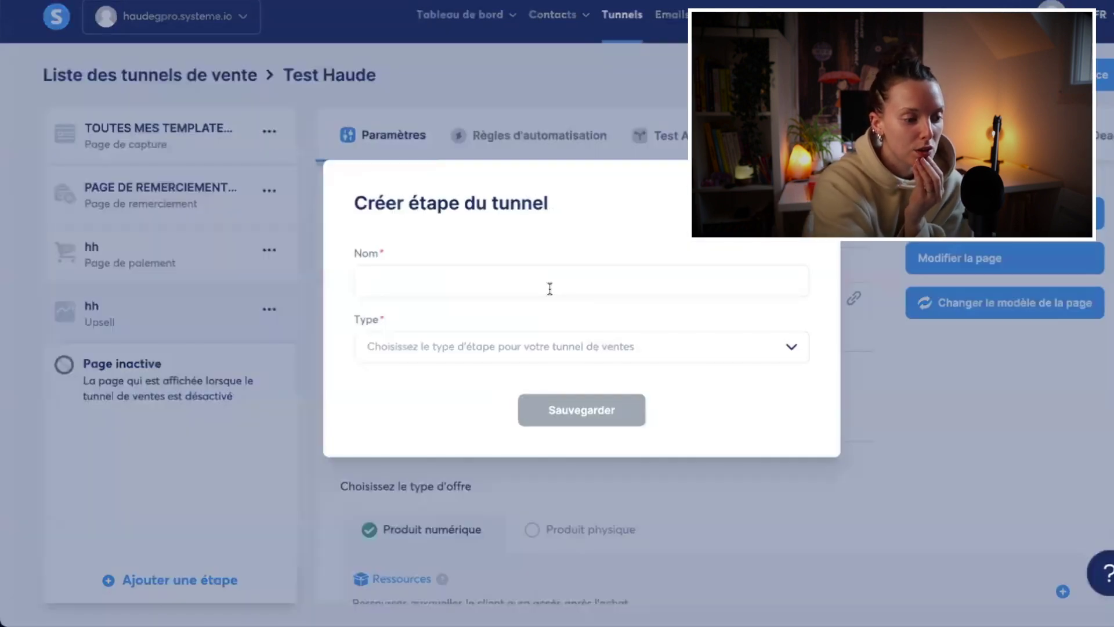
pyautogui.click(549, 285)
pyautogui.write('hh')
pyautogui.click(523, 343)
pyautogui.scroll(-3, 527, 493)
pyautogui.click(527, 522)
pyautogui.click(591, 409)
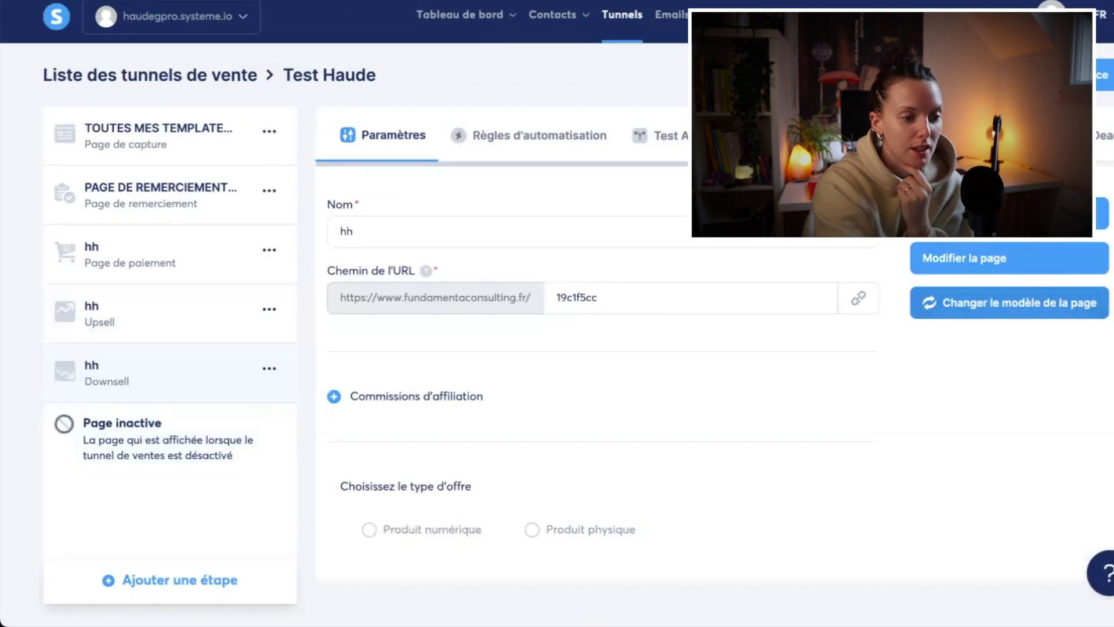
# Preview the downsell page's template, looking through its session sections and offer button
pyautogui.click(1004, 303)
pyautogui.scroll(-10, 733, 335)
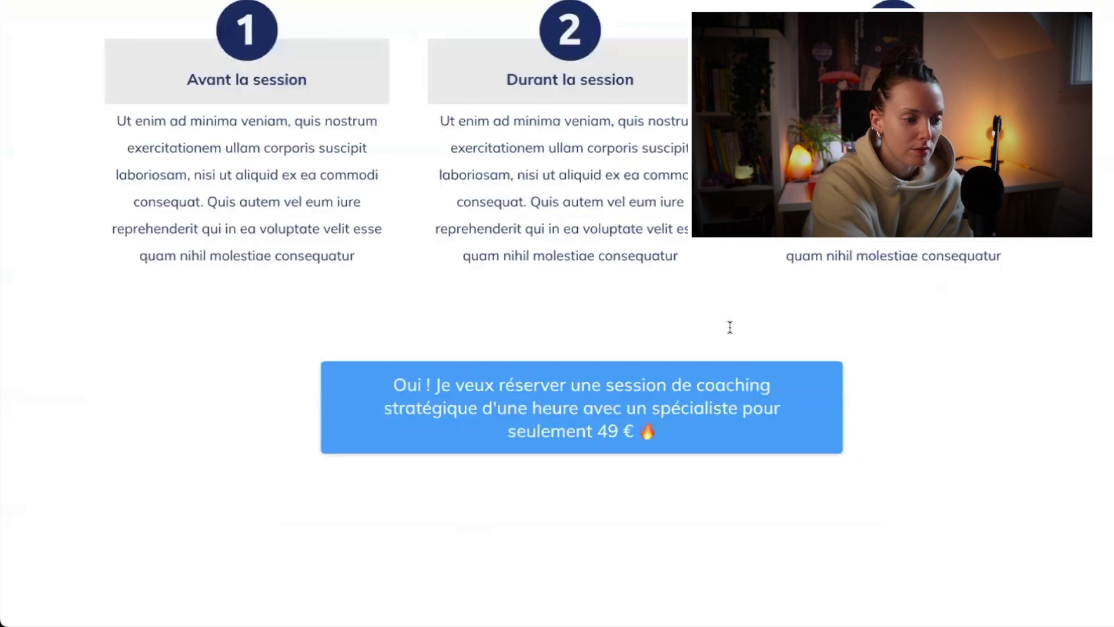
pyautogui.scroll(-8, 730, 332)
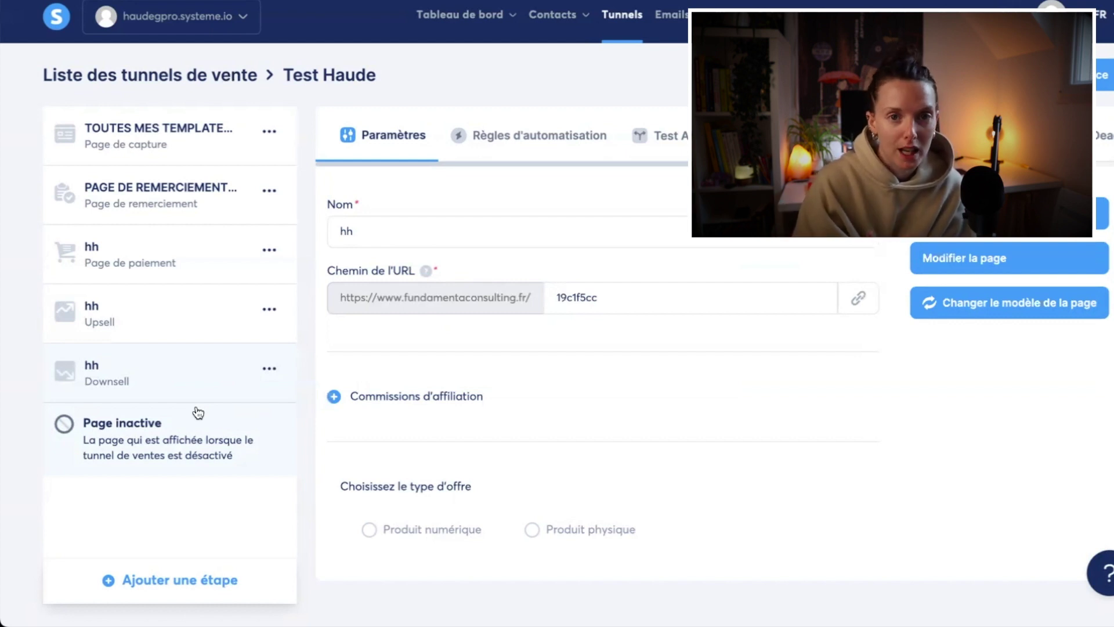
# Review the upsell step's digital product offer, including its resources and offer price
pyautogui.click(432, 530)
pyautogui.scroll(-4, 542, 469)
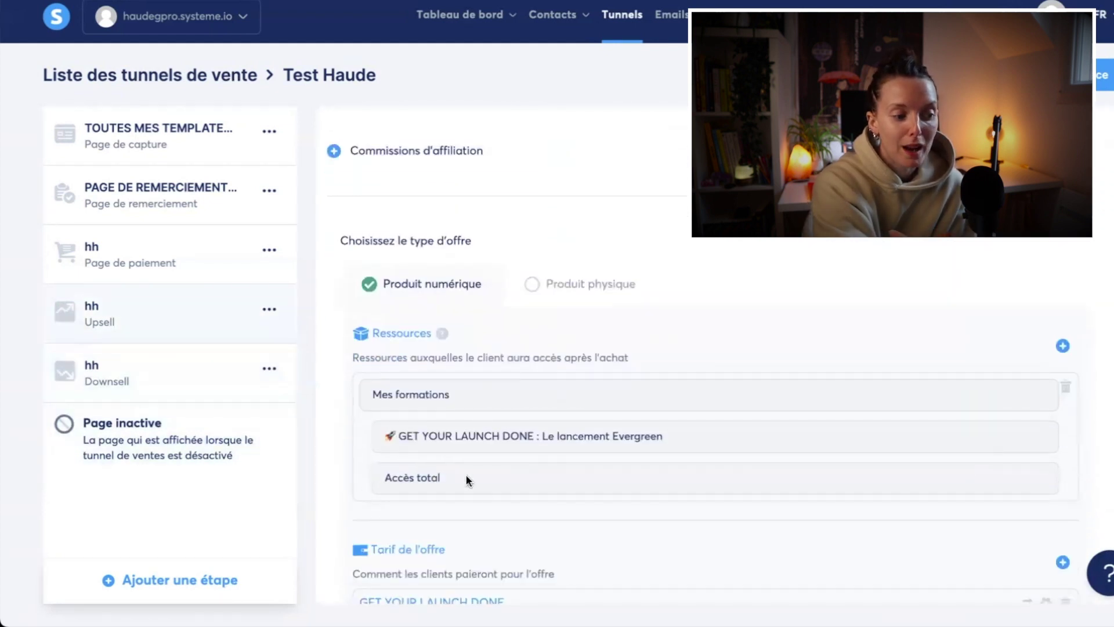
pyautogui.scroll(-1, 467, 479)
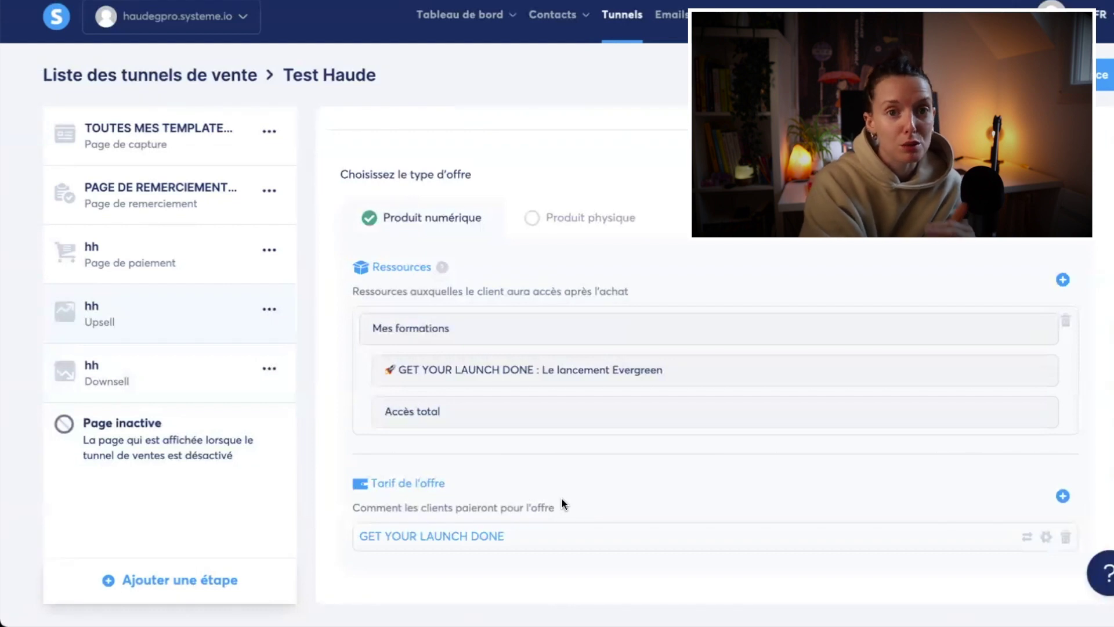
pyautogui.scroll(5, 562, 497)
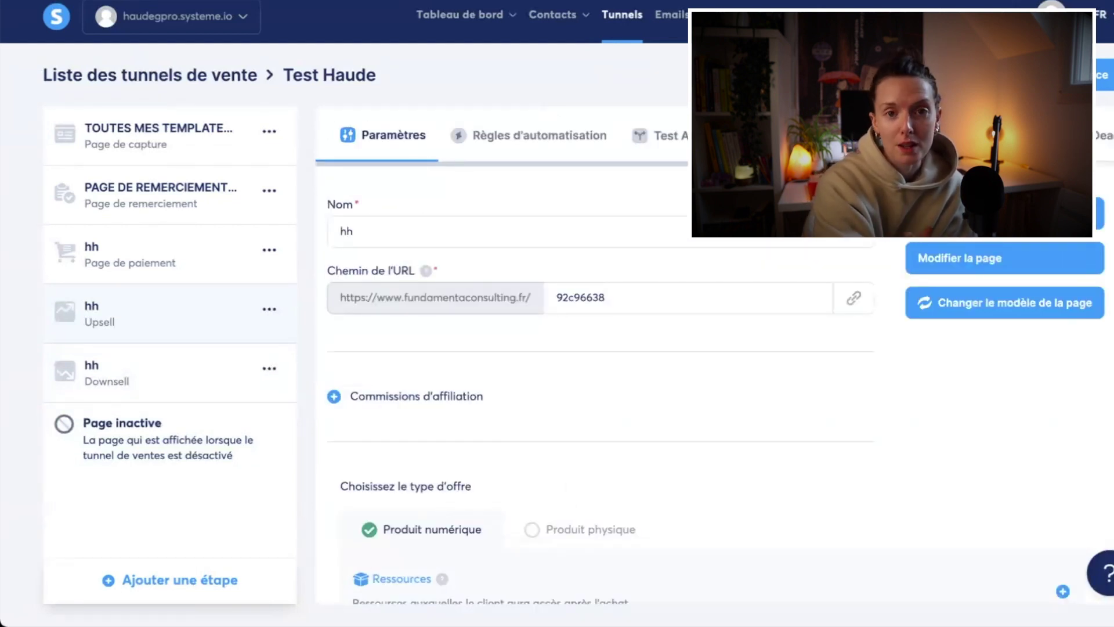
# Add another resource of type Tags to the upsell's digital product offer and show the available tags
pyautogui.scroll(-4, 1054, 354)
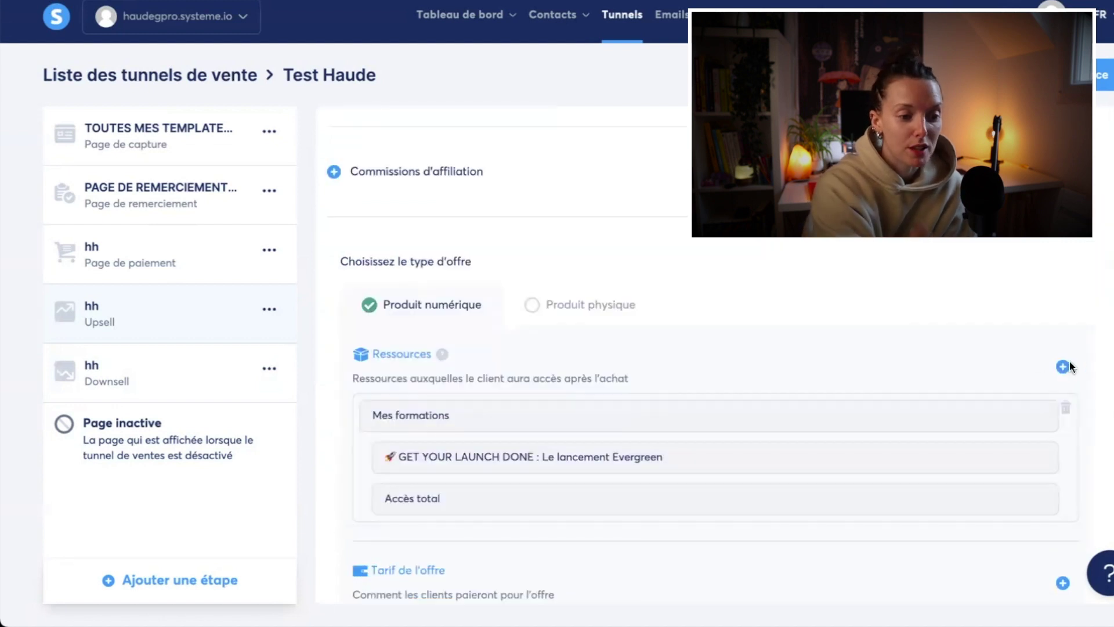
pyautogui.click(1070, 362)
pyautogui.click(621, 415)
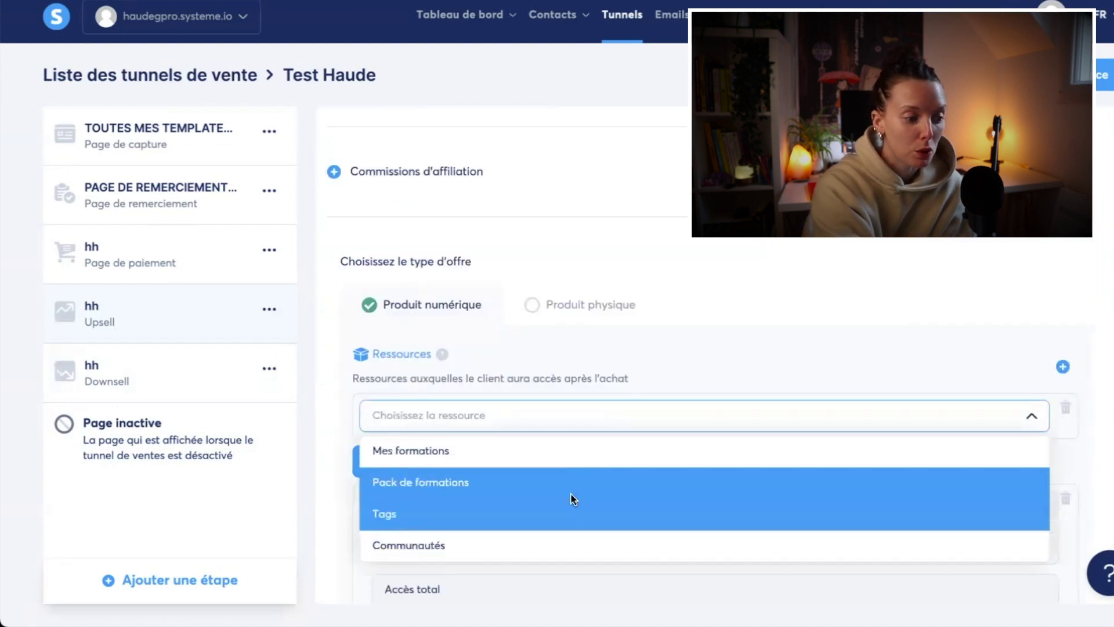
pyautogui.click(572, 508)
pyautogui.click(559, 469)
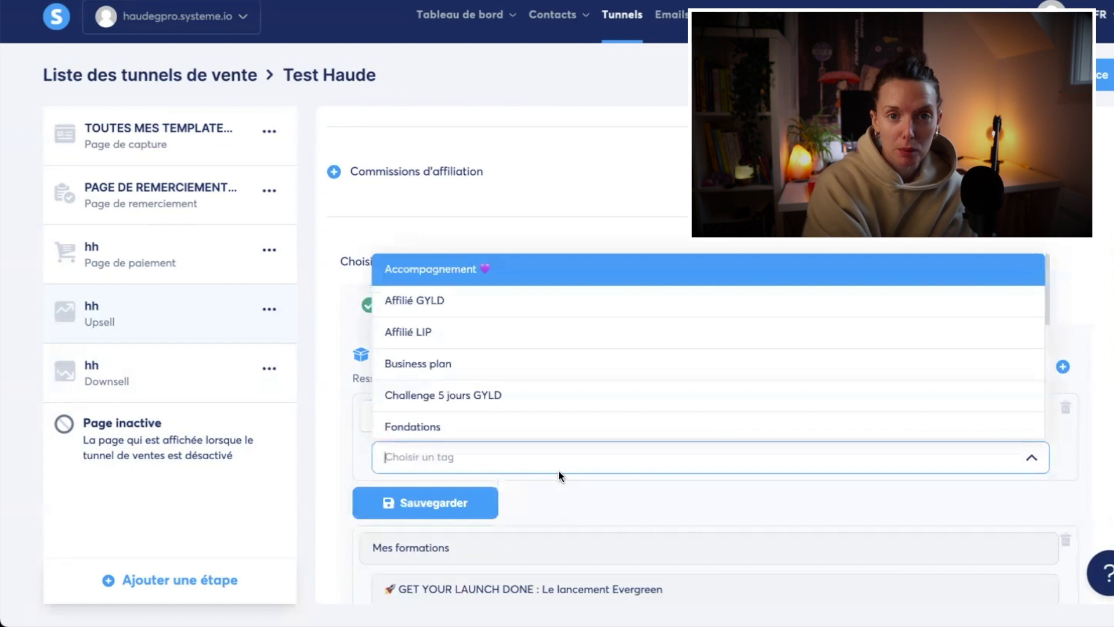